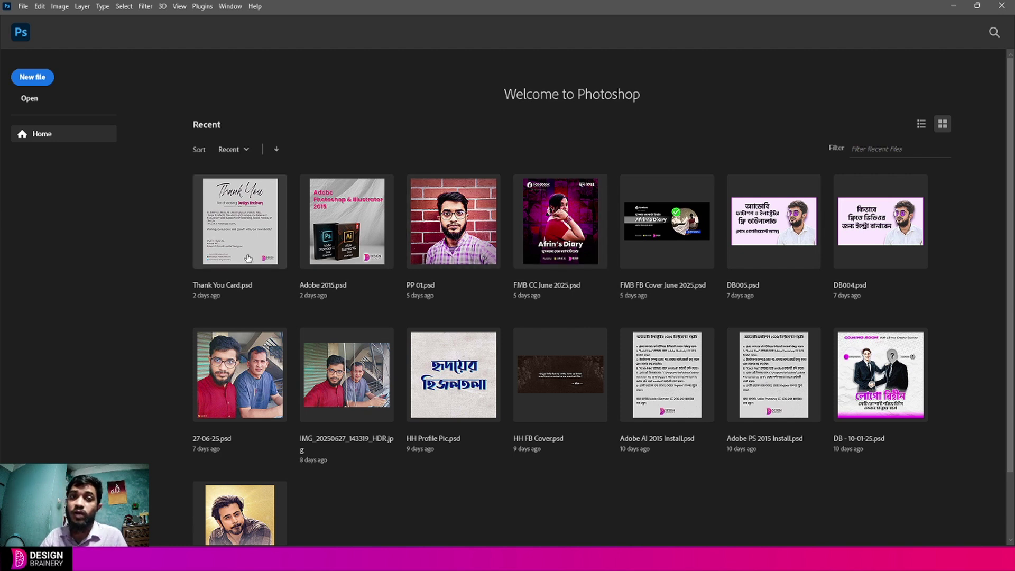
# Start a new document and set its size to 2000 pixels wide by 2300 pixels high.
pyautogui.click(41, 80)
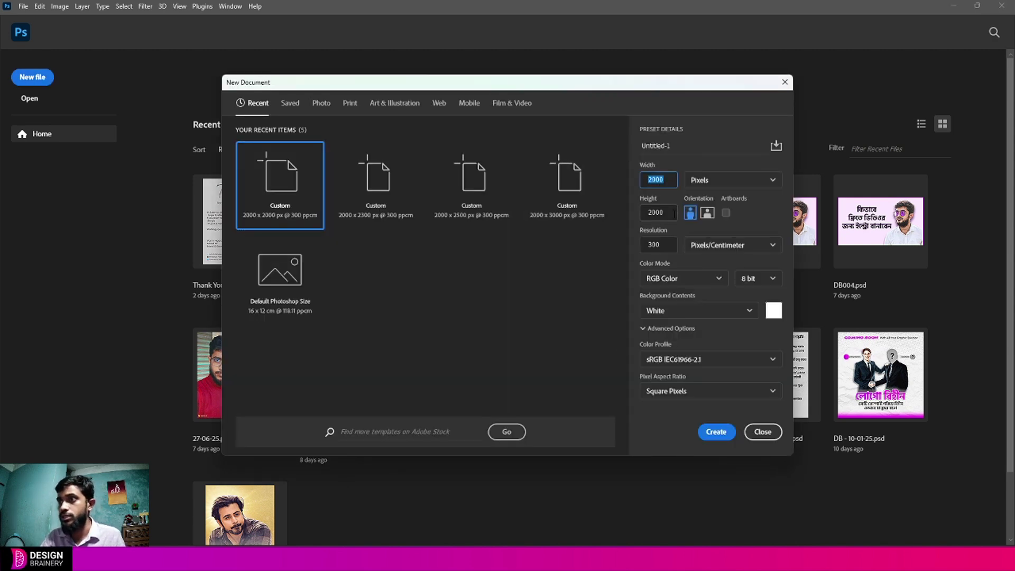
pyautogui.press('Tab')
pyautogui.write('2')
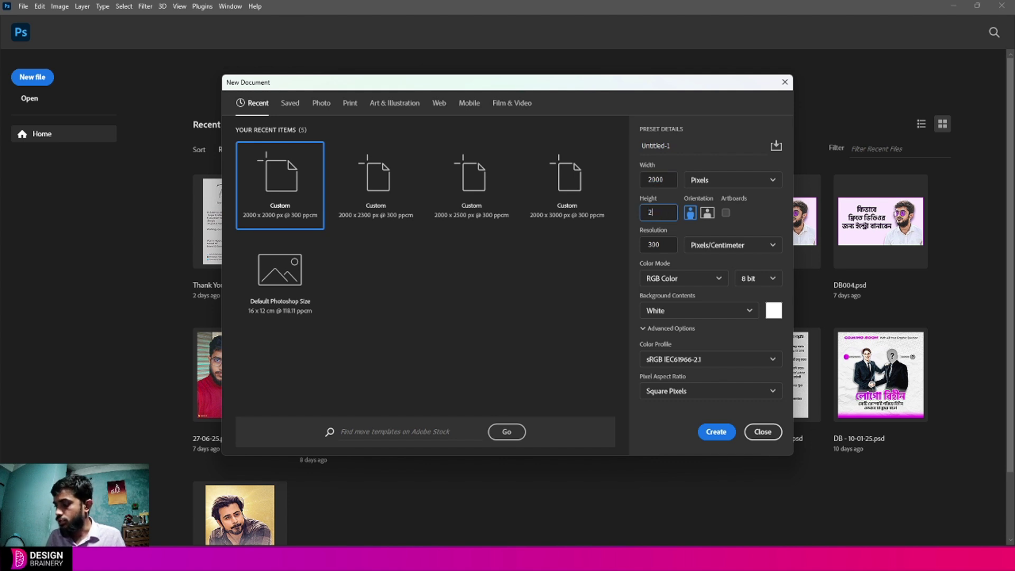
pyautogui.write('300')
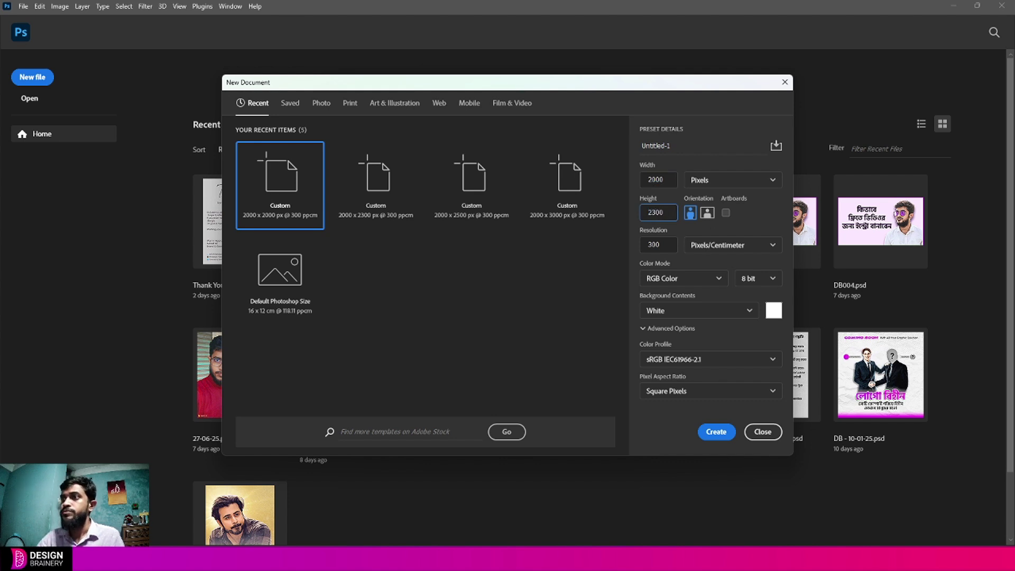
pyautogui.click(755, 185)
pyautogui.click(755, 185)
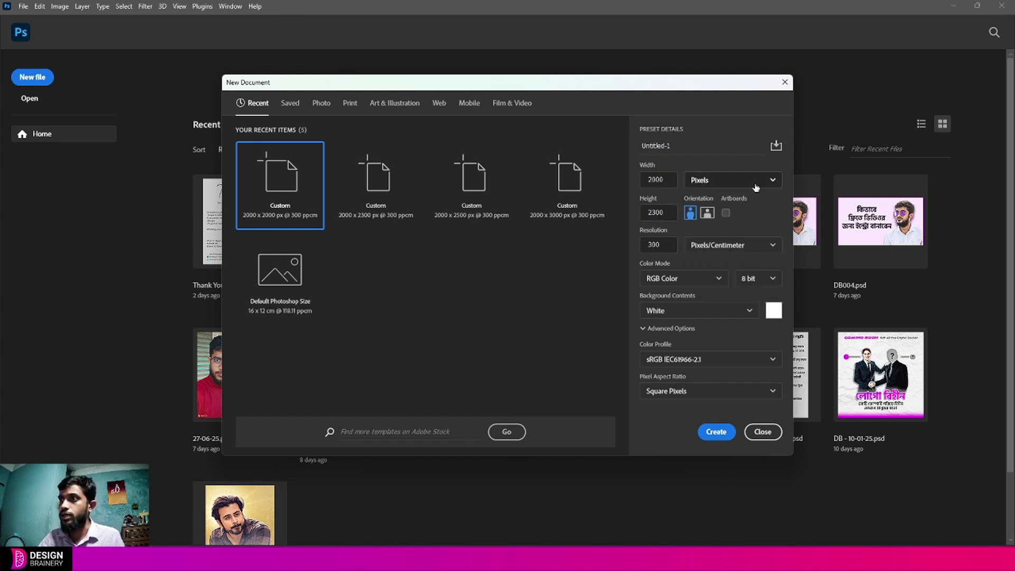
# Set the resolution to 300 pixels/inch, keep RGB Color mode, and create the document.
pyautogui.doubleClick(662, 245)
pyautogui.click(715, 246)
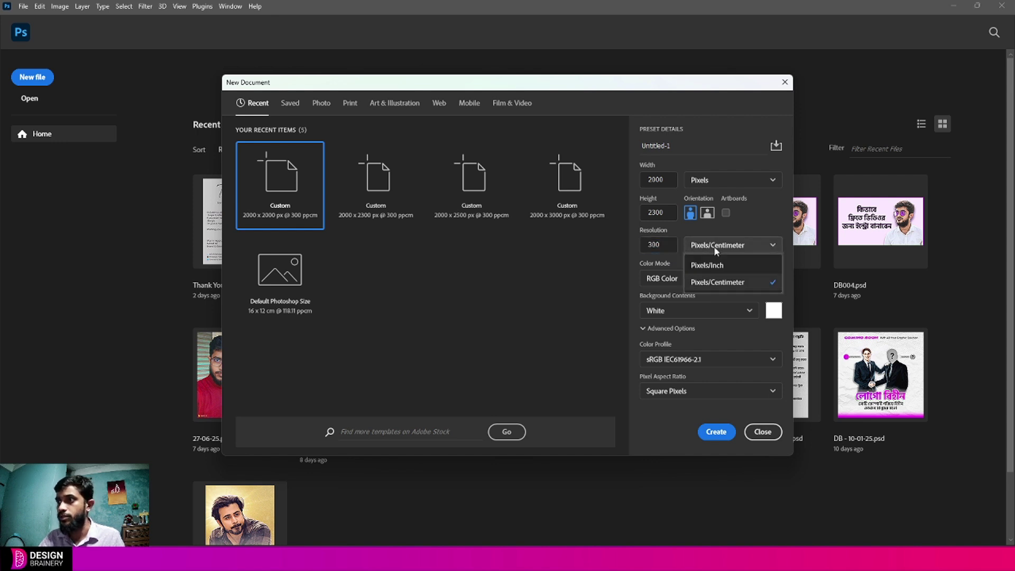
pyautogui.click(710, 266)
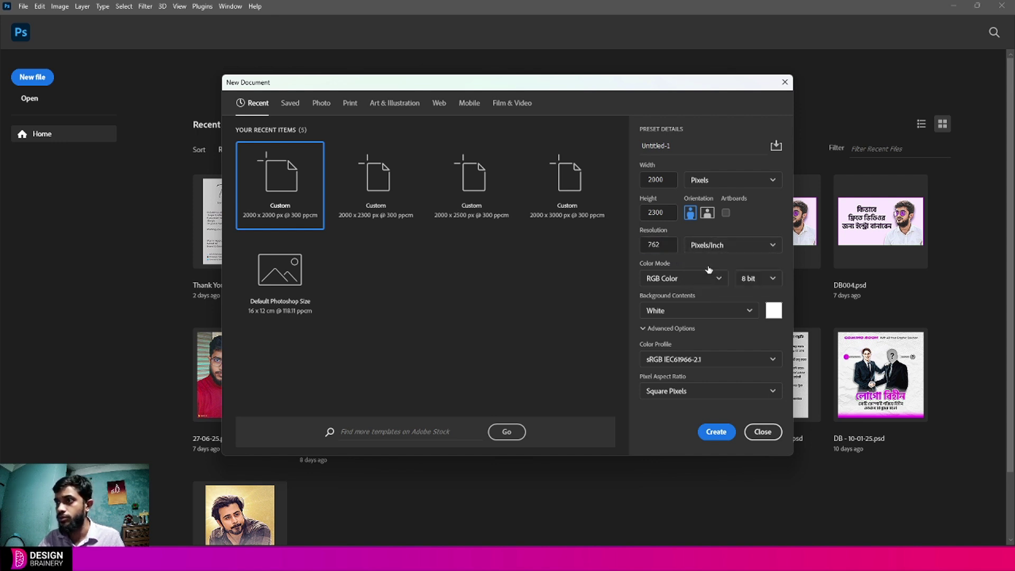
pyautogui.doubleClick(662, 245)
pyautogui.write('300')
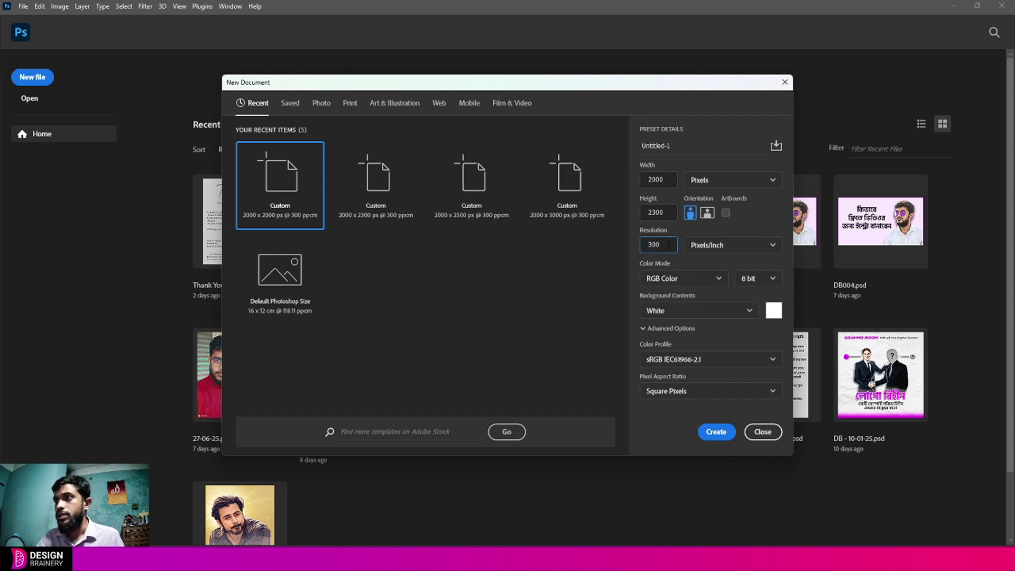
pyautogui.click(677, 283)
pyautogui.click(677, 284)
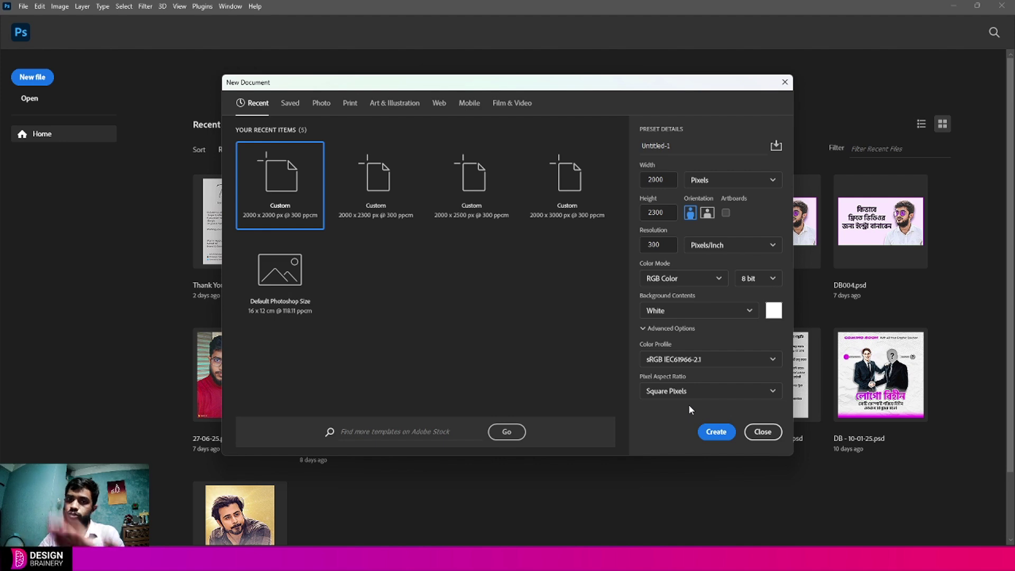
pyautogui.click(715, 433)
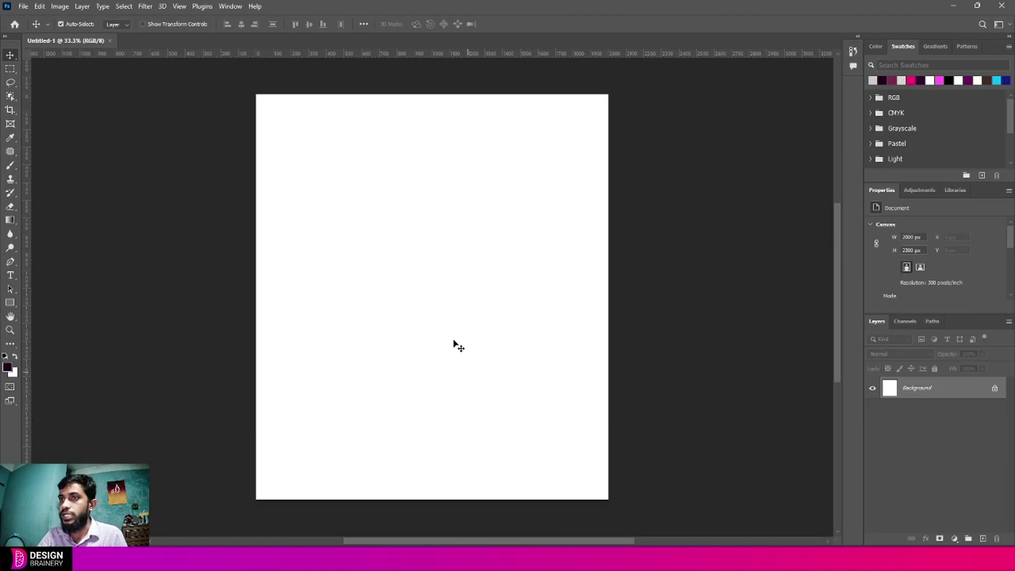
# Open the New Guide Layout settings and move the dialog clear of the canvas.
pyautogui.moveTo(485, 330)
pyautogui.mouseDown()
pyautogui.moveTo(500, 358)
pyautogui.moveTo(465, 316)
pyautogui.moveTo(488, 327)
pyautogui.mouseUp()
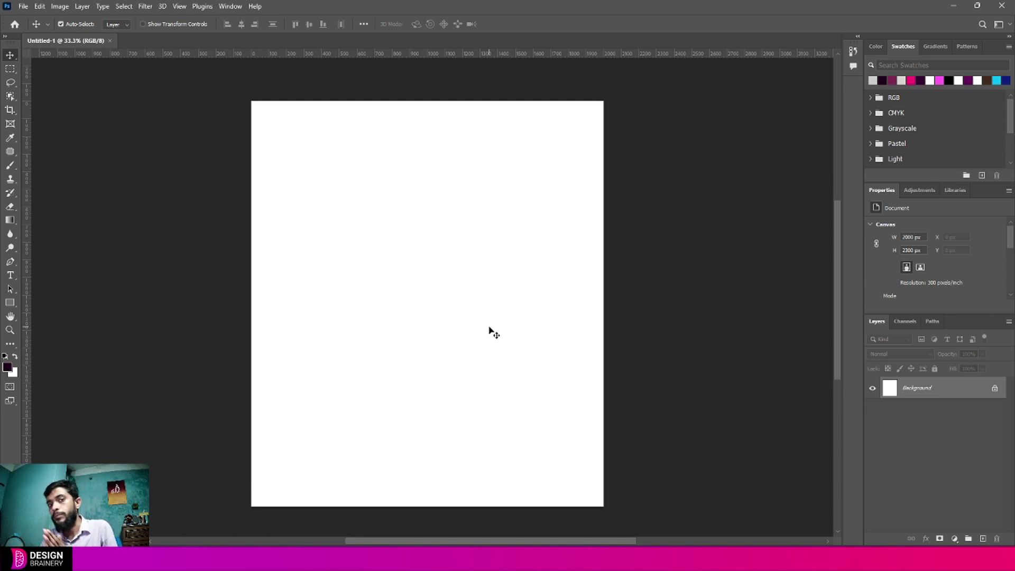
pyautogui.click(181, 7)
pyautogui.click(180, 6)
pyautogui.click(180, 6)
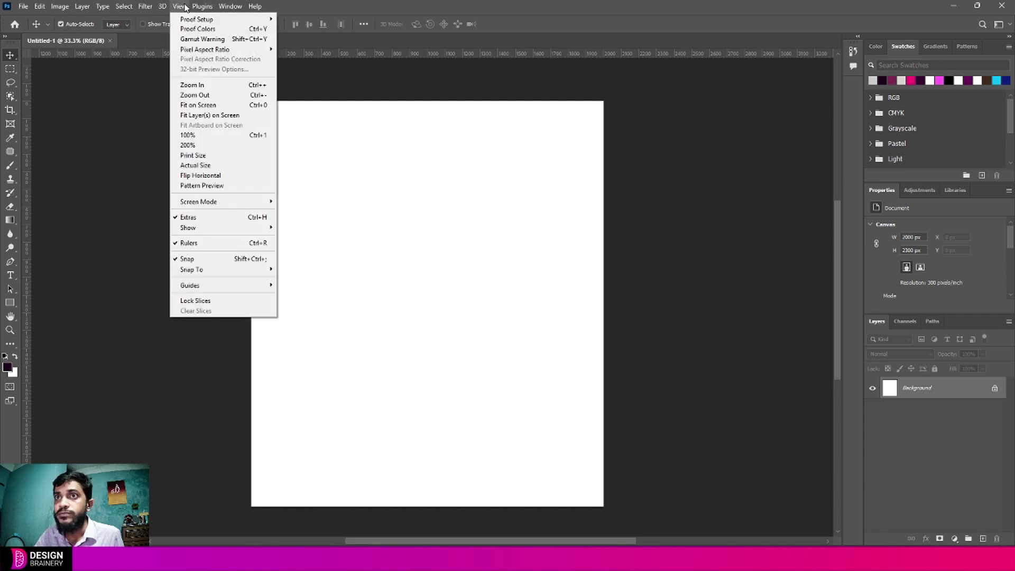
pyautogui.moveTo(255, 288)
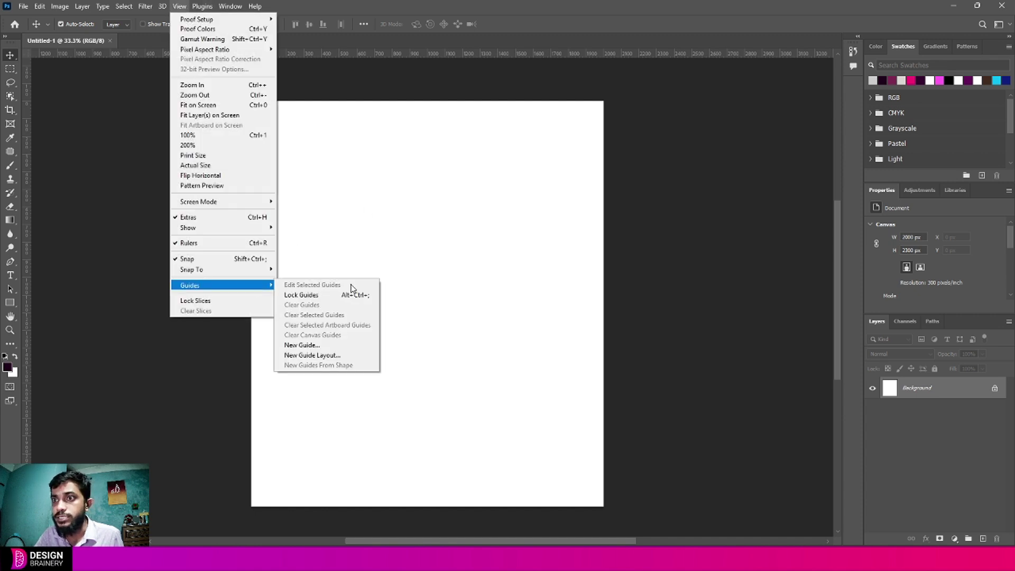
pyautogui.click(340, 356)
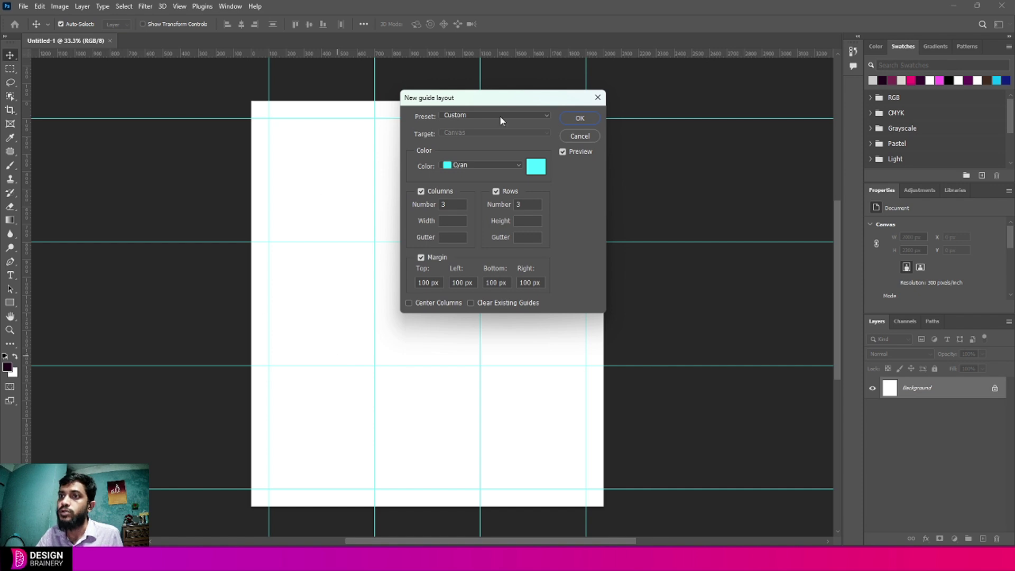
pyautogui.moveTo(472, 100); pyautogui.dragTo(718, 257)
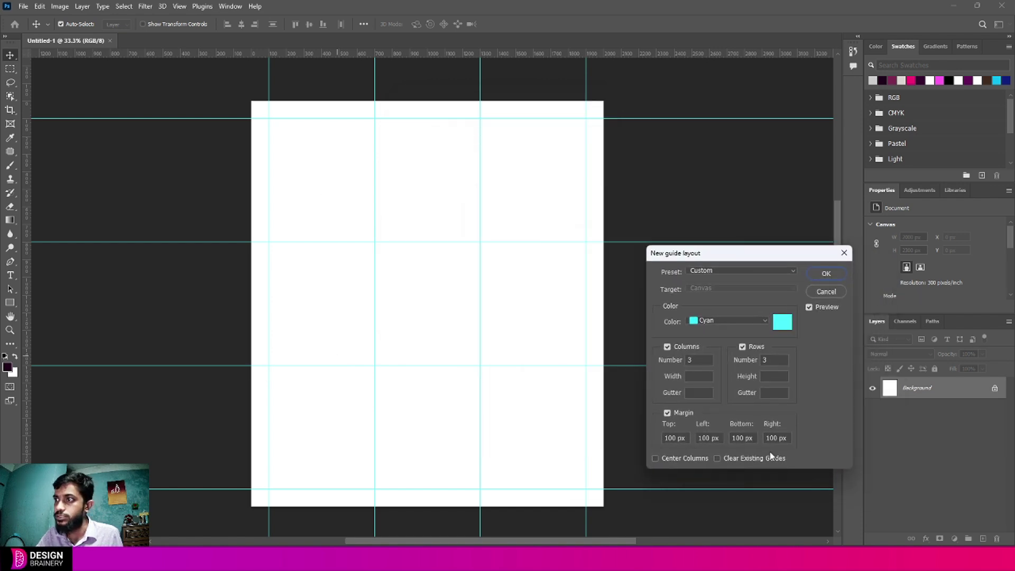
# Turn off the columns, margin and rows in the guide layout.
pyautogui.click(667, 347)
pyautogui.click(667, 413)
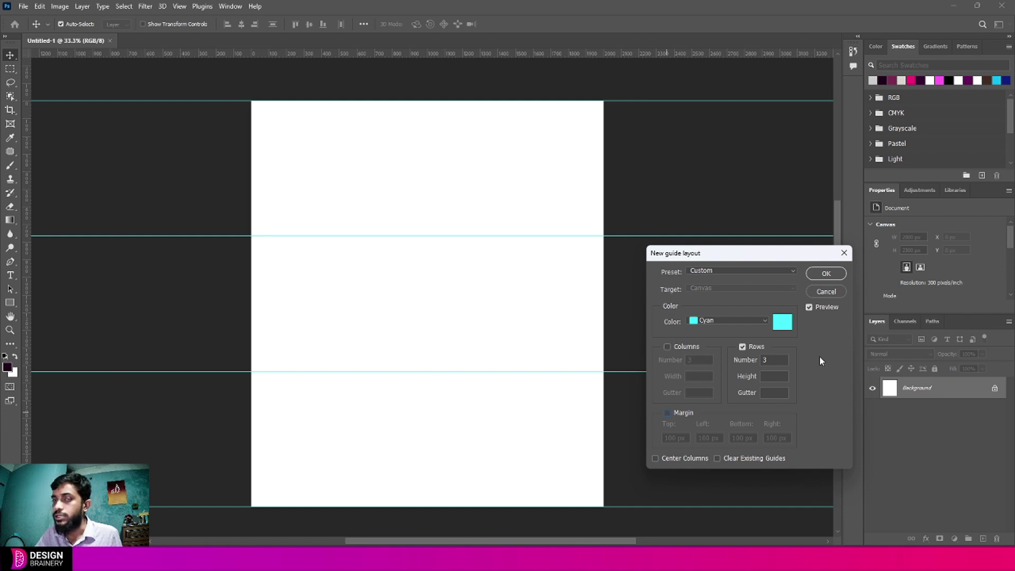
pyautogui.doubleClick(765, 359)
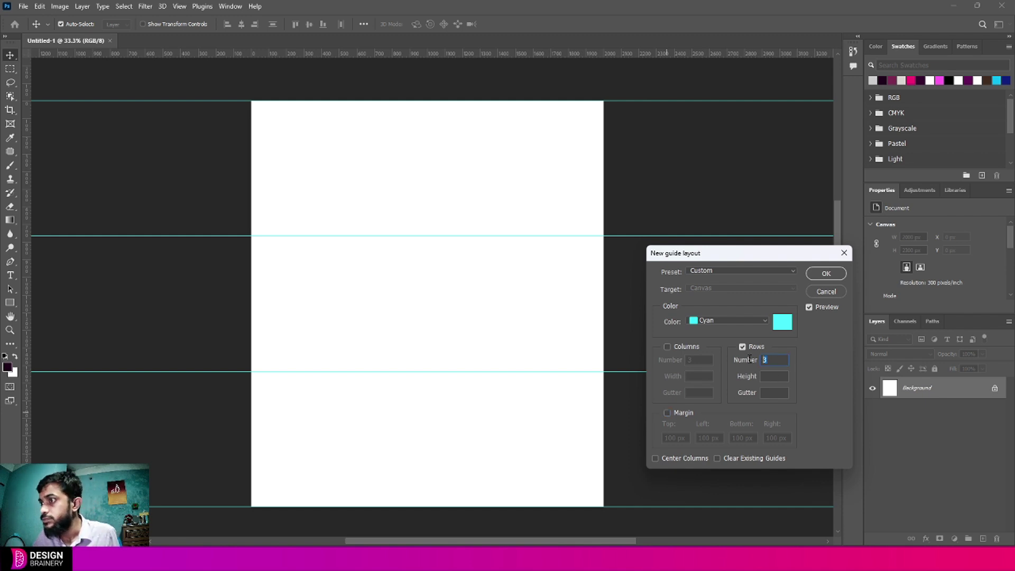
pyautogui.write('0')
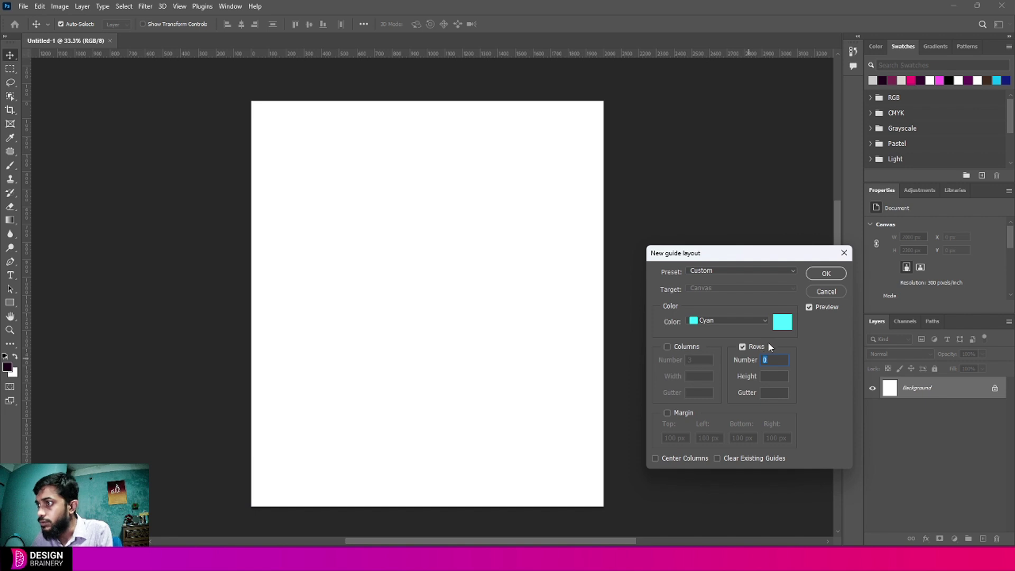
pyautogui.click(742, 346)
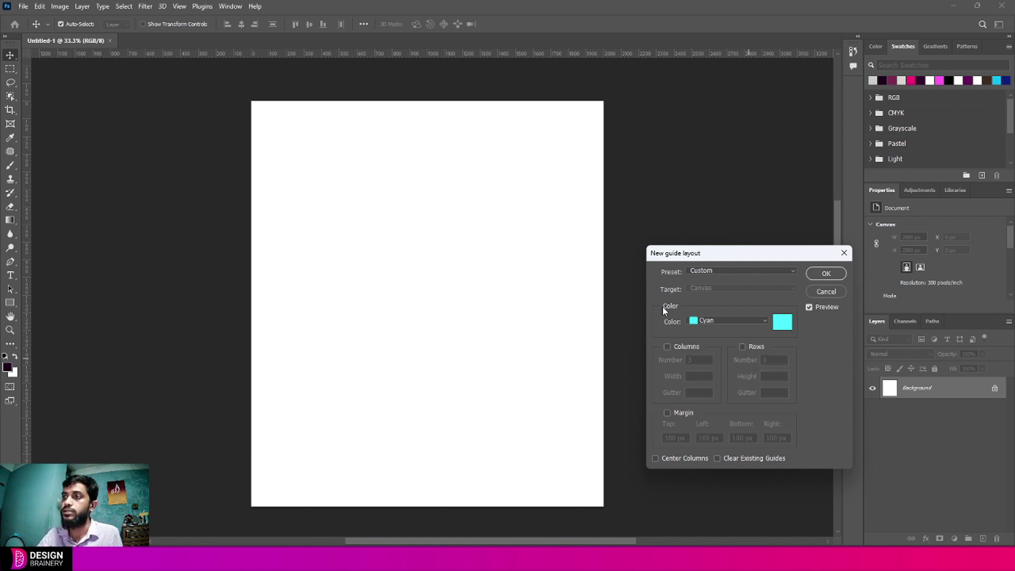
# Enable 3 columns and 3 rows in the guide layout, leaving width, height and gutter empty.
pyautogui.click(666, 347)
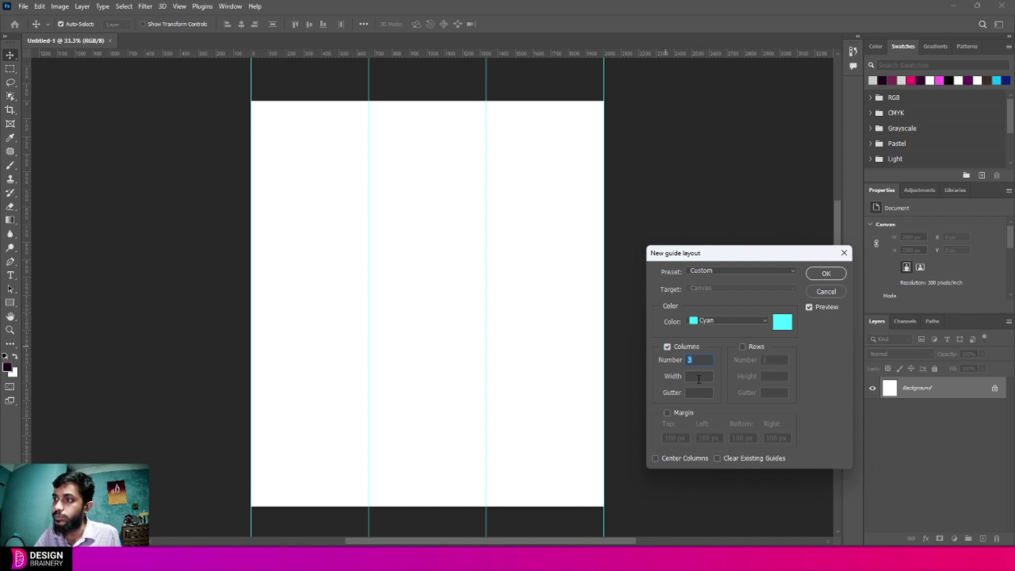
pyautogui.press('Tab')
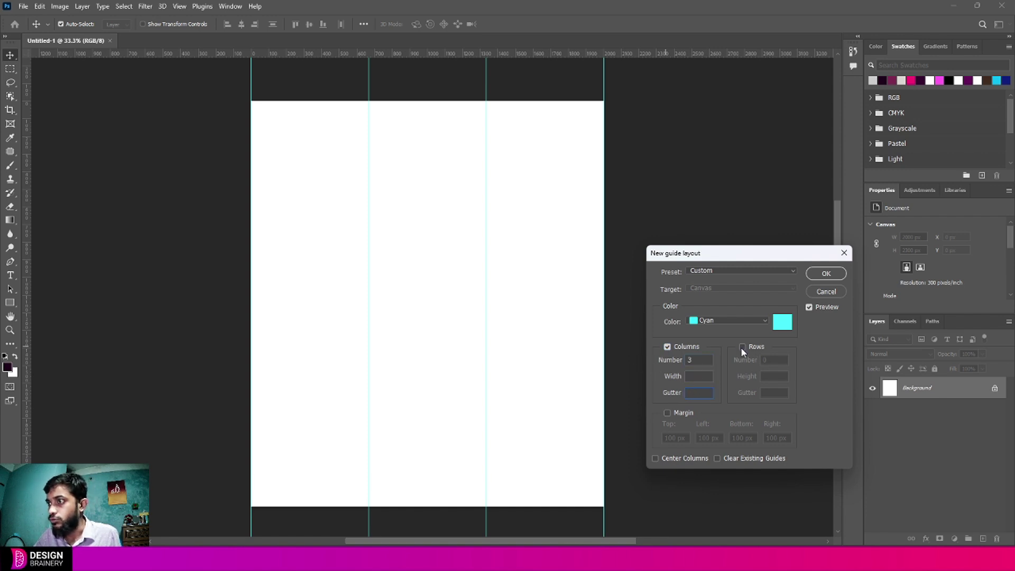
pyautogui.click(742, 347)
pyautogui.write('3')
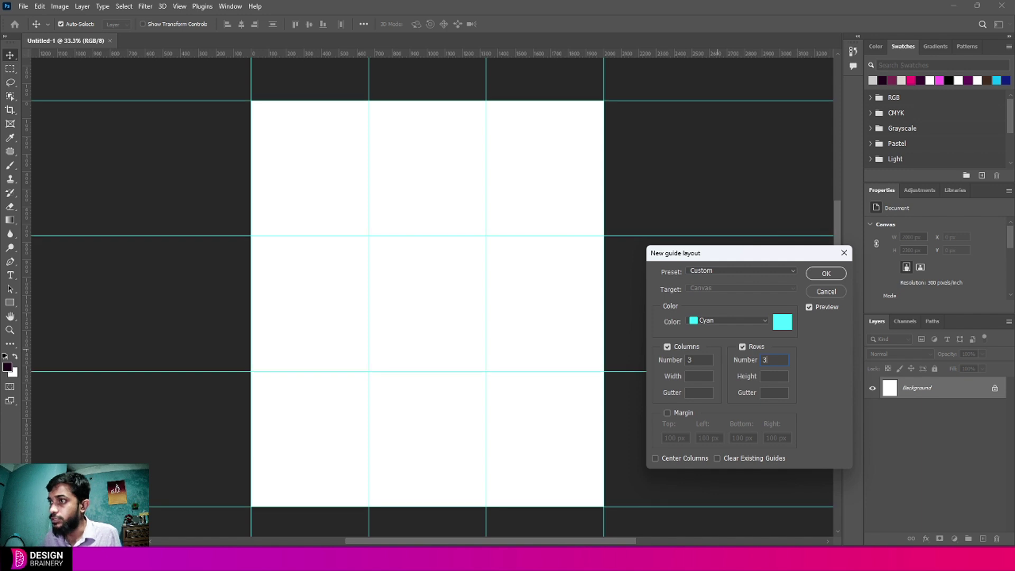
pyautogui.click(772, 375)
pyautogui.click(772, 394)
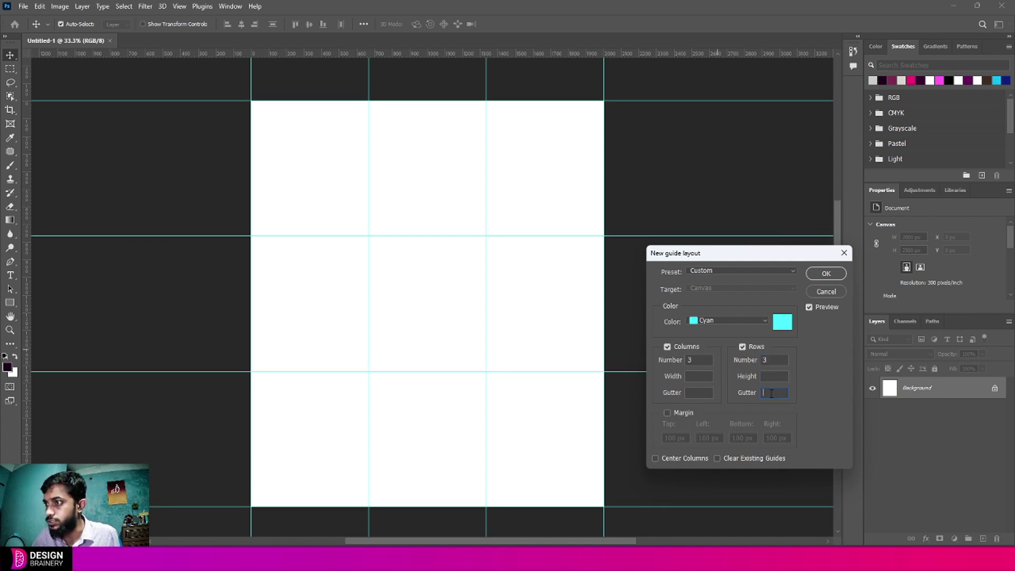
# Enable a 100 px margin on all four sides and apply the guide layout.
pyautogui.click(668, 413)
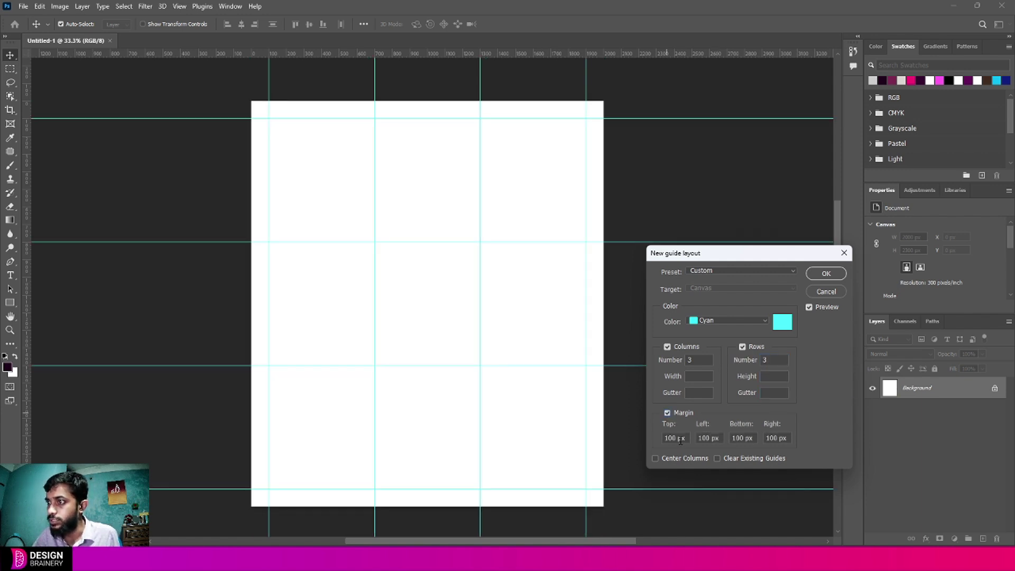
pyautogui.press('Tab')
pyautogui.press('Tab')
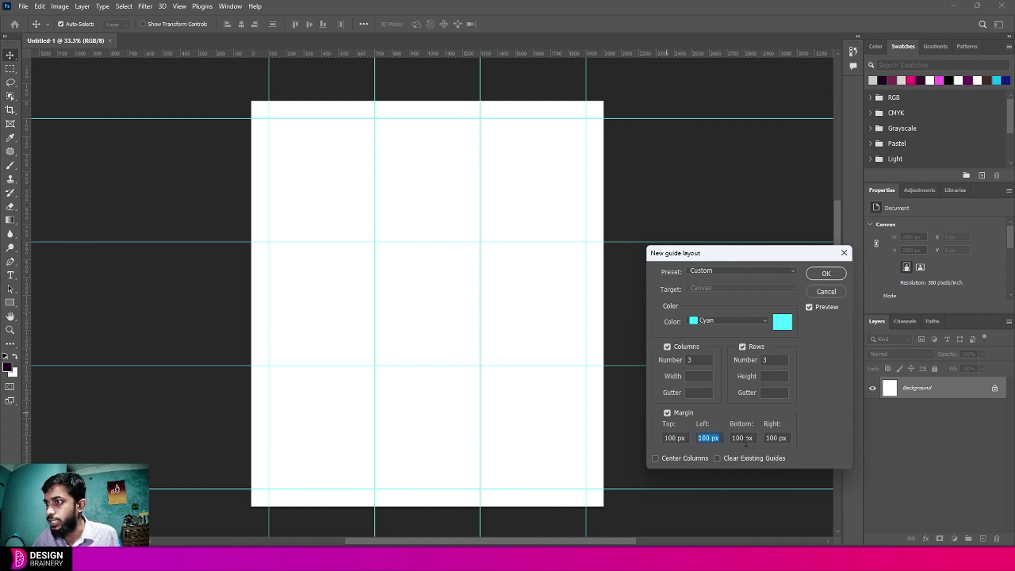
pyautogui.press('Tab')
pyautogui.press('Tab')
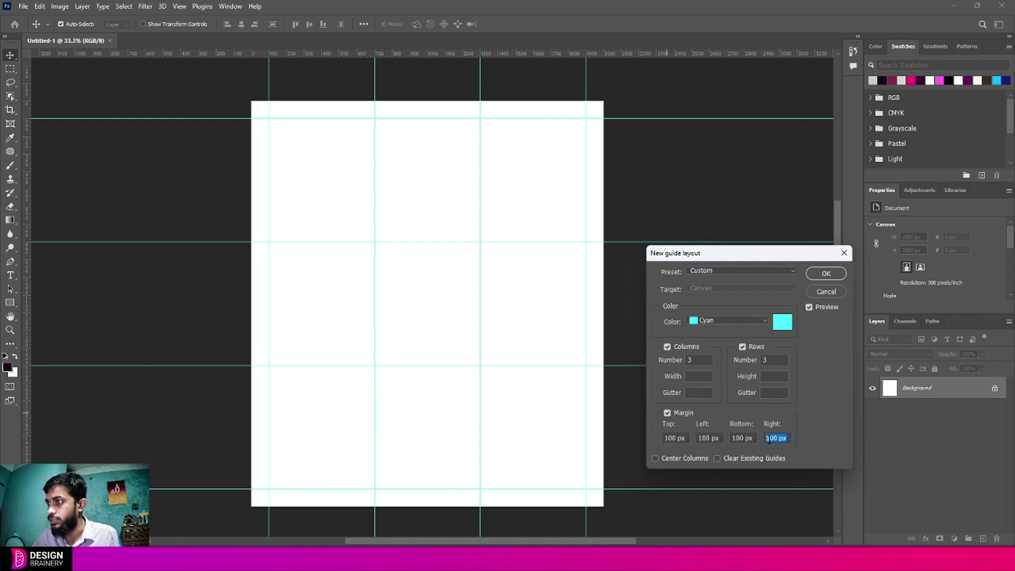
pyautogui.click(819, 273)
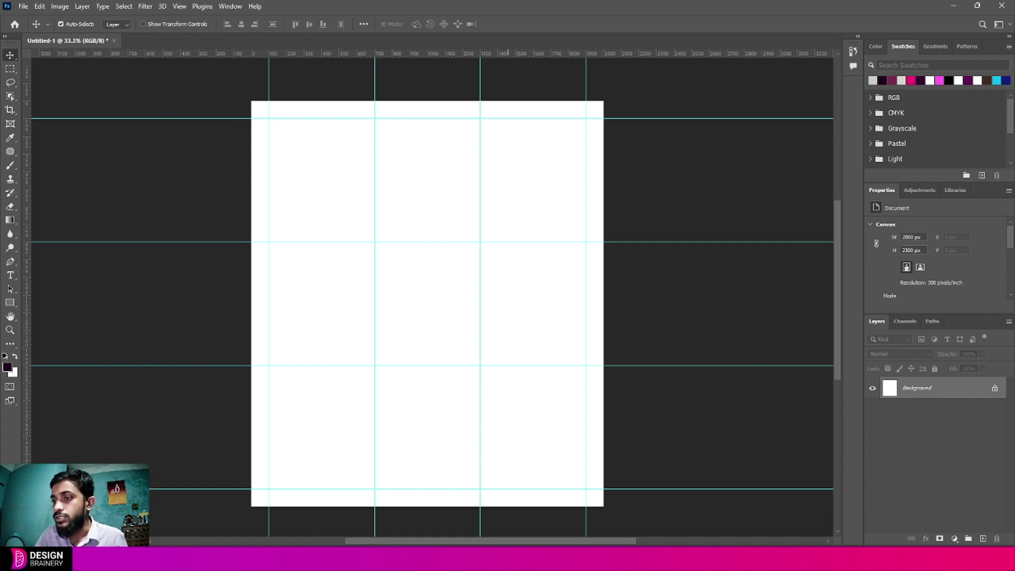
# Open the recent file FMB CC June 2025.psd and hide every layer except the bottommost screenshot layer.
pyautogui.click(15, 24)
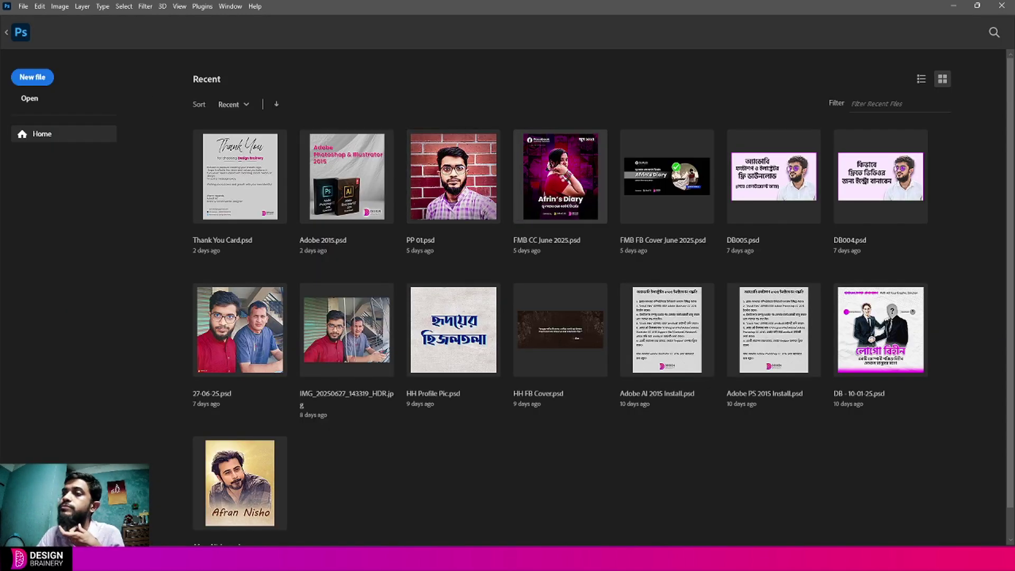
pyautogui.click(561, 176)
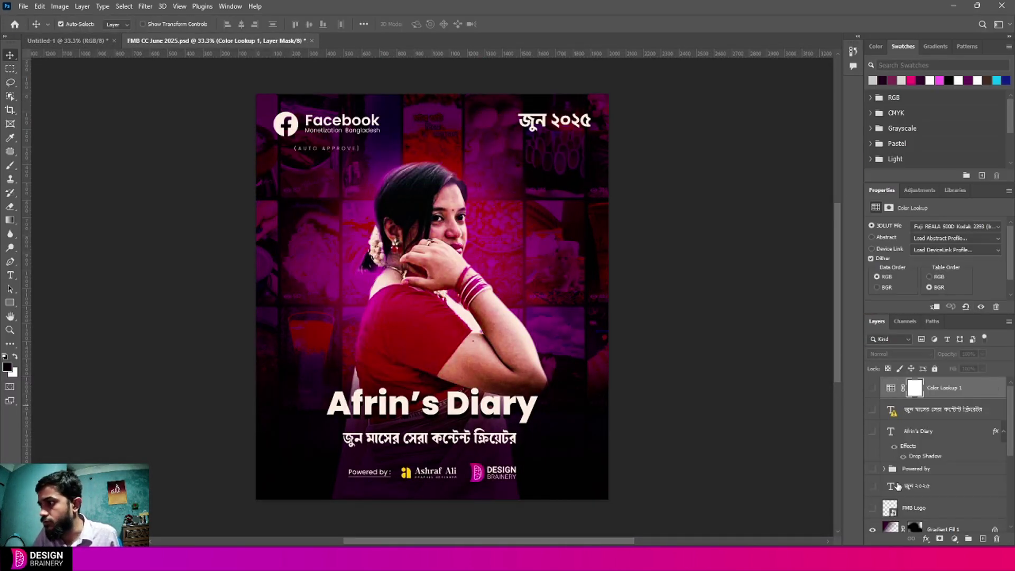
pyautogui.scroll(-3, 875, 476)
pyautogui.moveTo(872, 442); pyautogui.dragTo(871, 477)
pyautogui.scroll(-2, 904, 483)
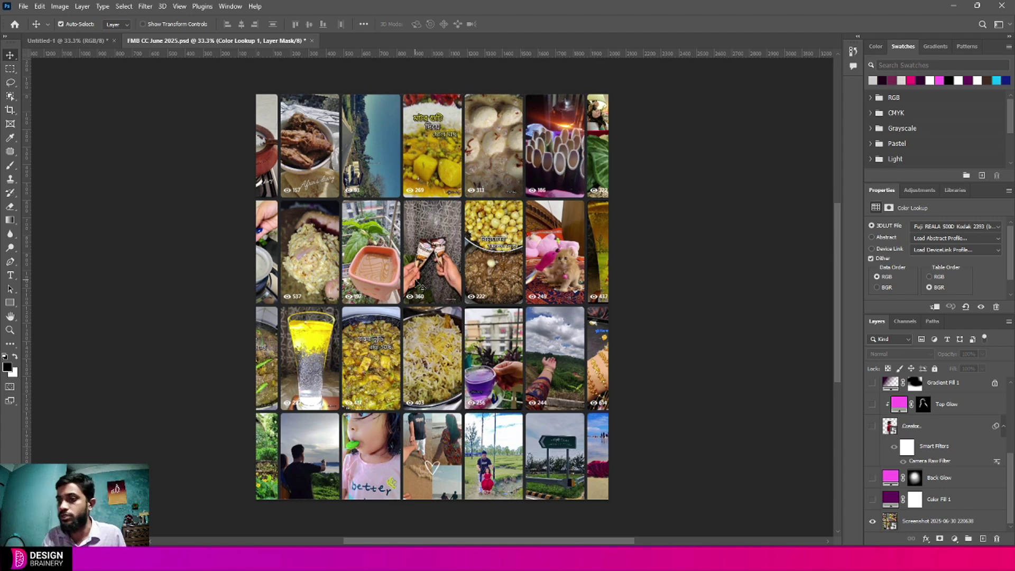
# Switch to the Edge browser and open the Reels section of the Facebook profile.
pyautogui.click(338, 558)
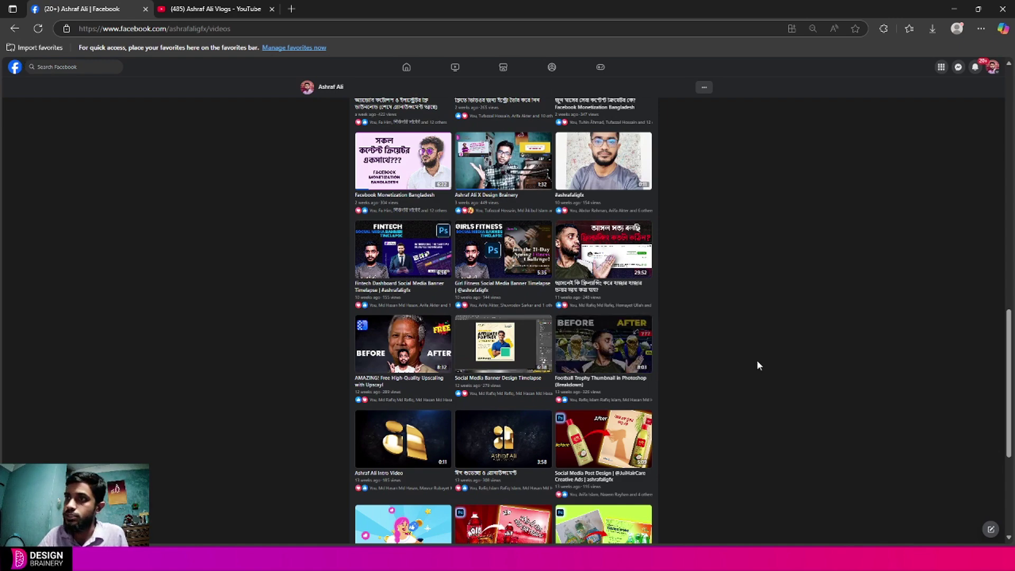
pyautogui.scroll(5, 757, 362)
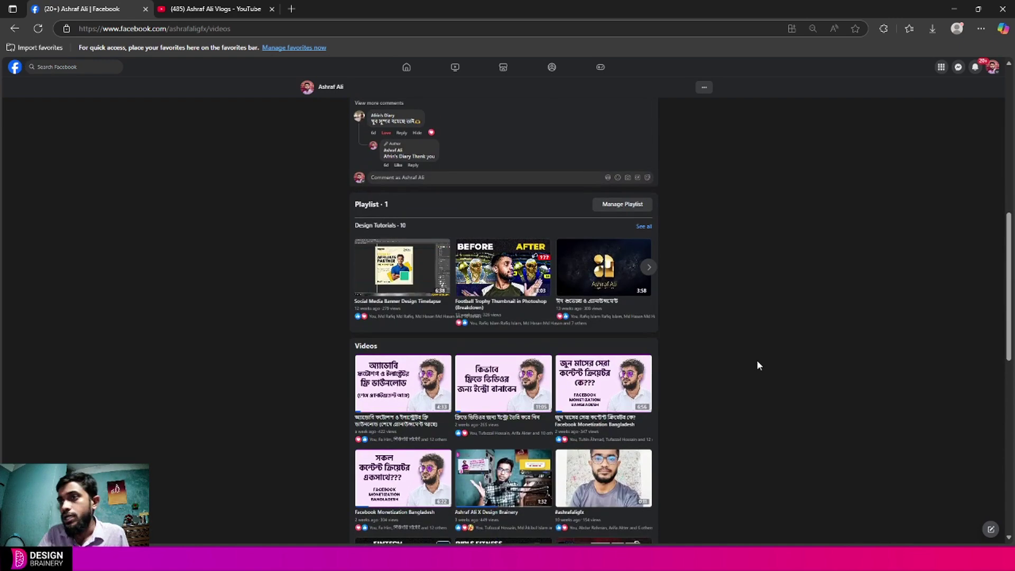
pyautogui.scroll(10, 756, 360)
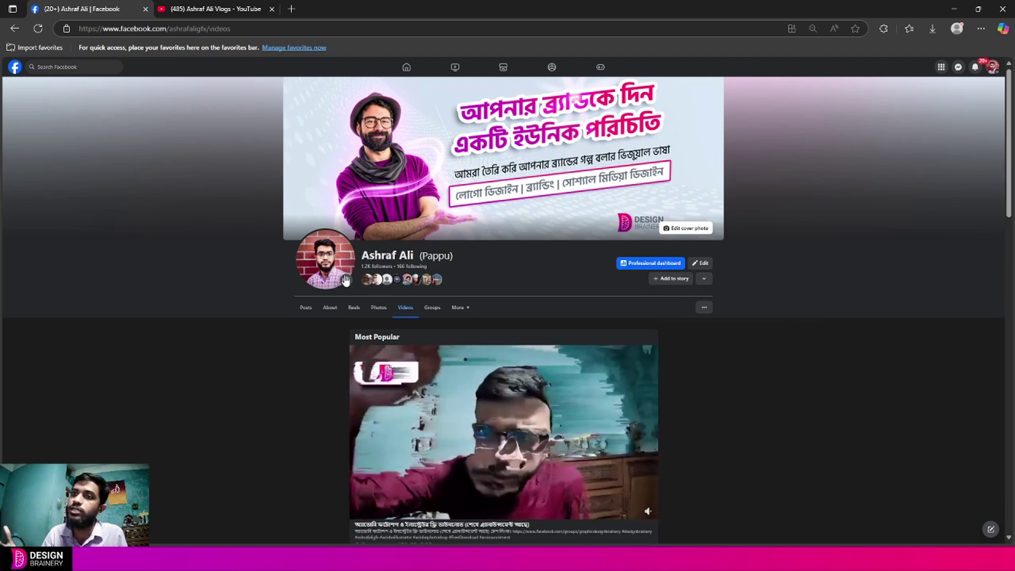
pyautogui.click(354, 315)
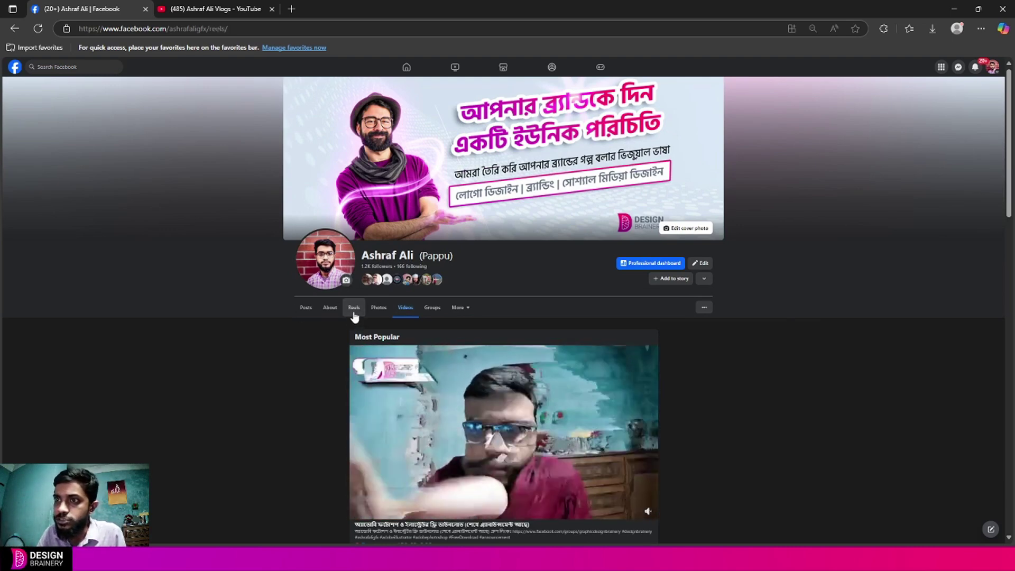
pyautogui.click(404, 312)
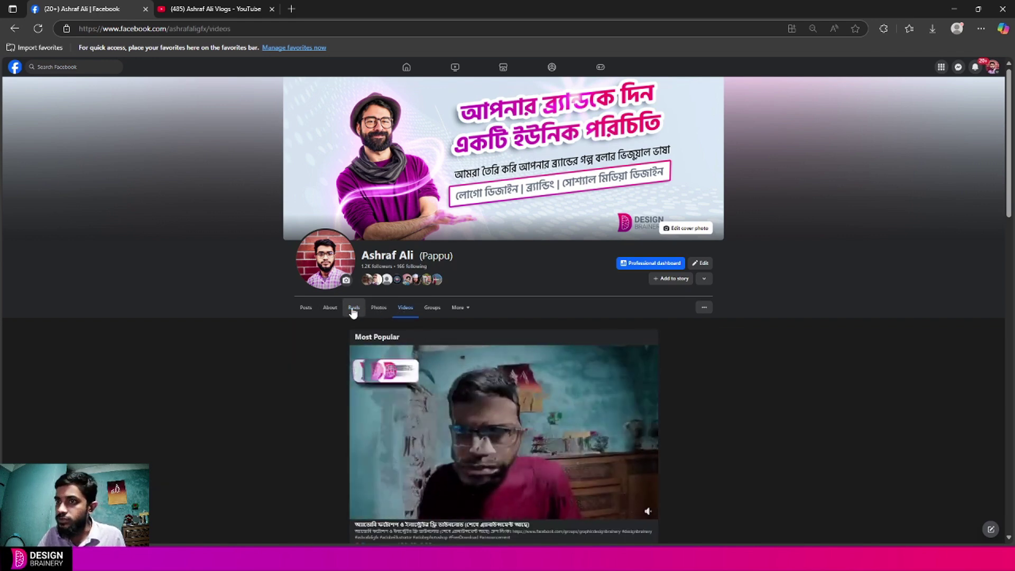
pyautogui.click(353, 311)
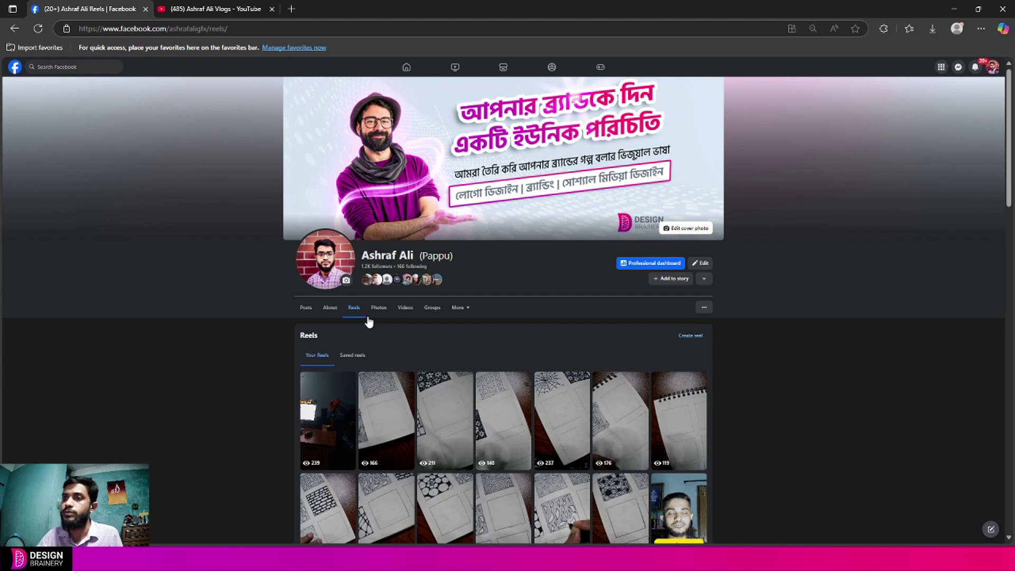
# Open the Videos section of the Facebook profile and bring the grid of uploaded videos into view.
pyautogui.click(405, 308)
pyautogui.scroll(-5, 740, 388)
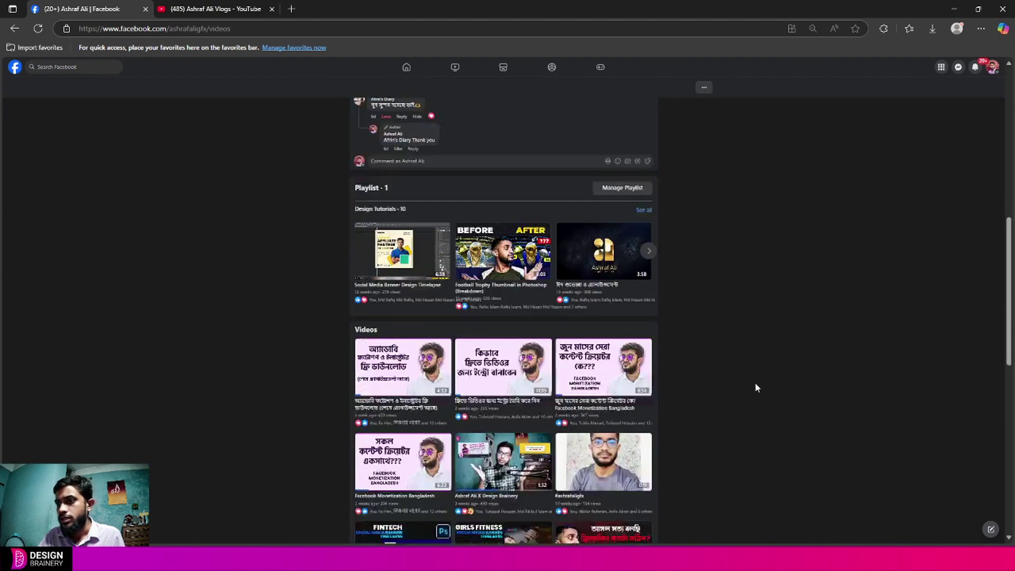
pyautogui.scroll(-10, 755, 384)
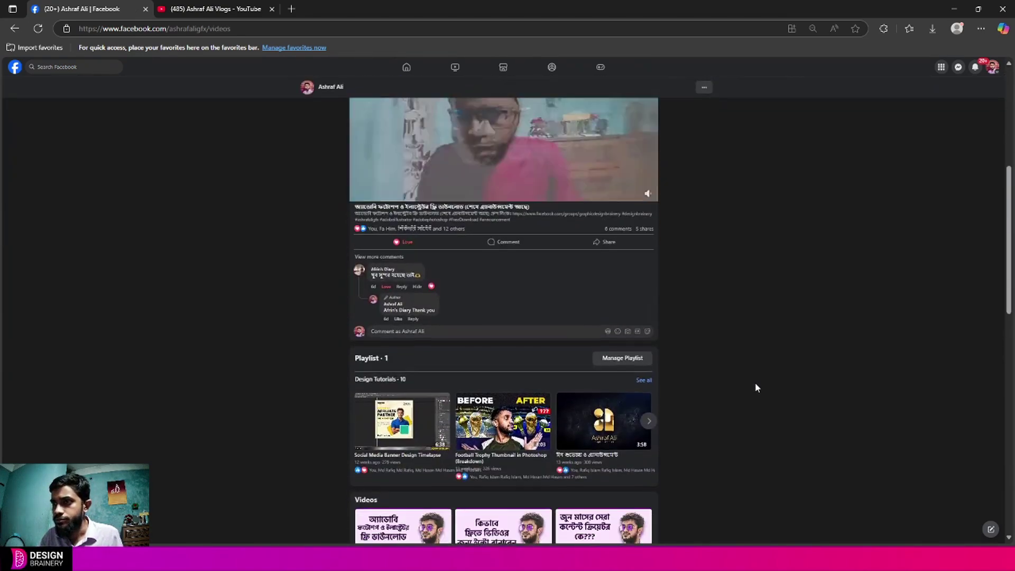
pyautogui.scroll(-4, 755, 387)
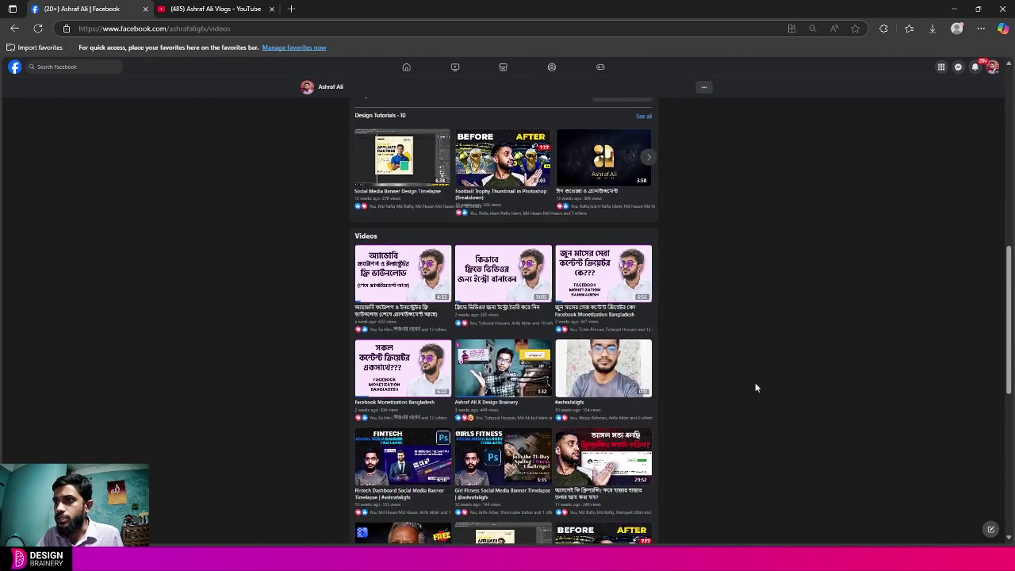
pyautogui.scroll(2, 755, 387)
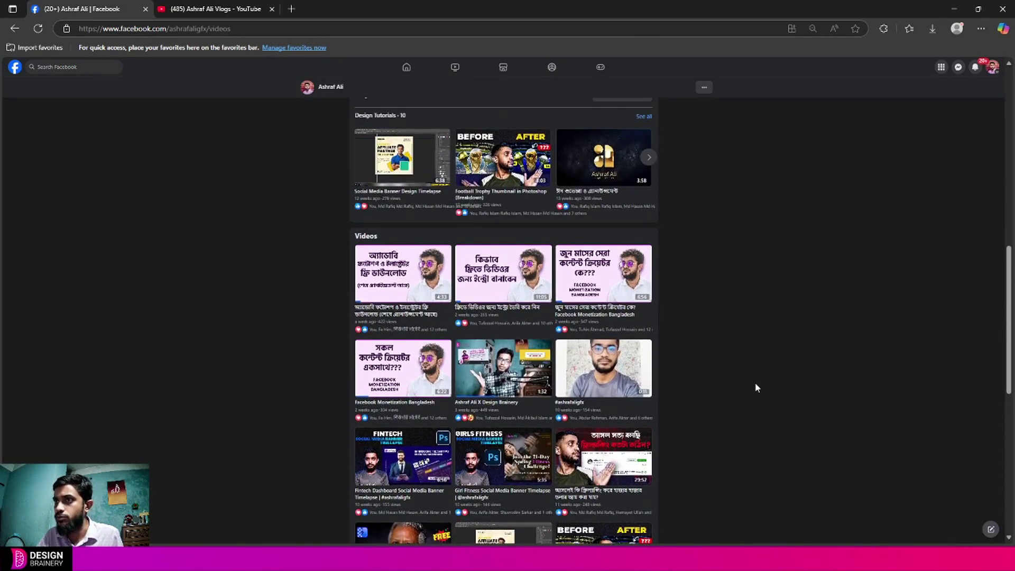
pyautogui.hotkey('ctrl', '+')
pyautogui.hotkey('ctrl', '+')
pyautogui.hotkey('ctrl', '+')
pyautogui.hotkey('ctrl', '+')
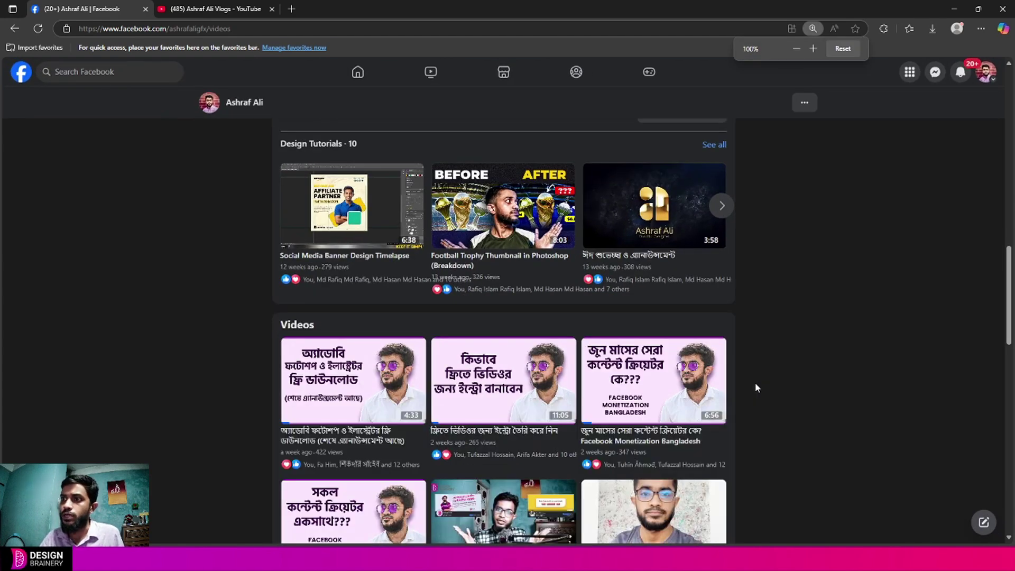
pyautogui.hotkey('ctrl', '-')
pyautogui.hotkey('ctrl', '-')
pyautogui.hotkey('ctrl', '-')
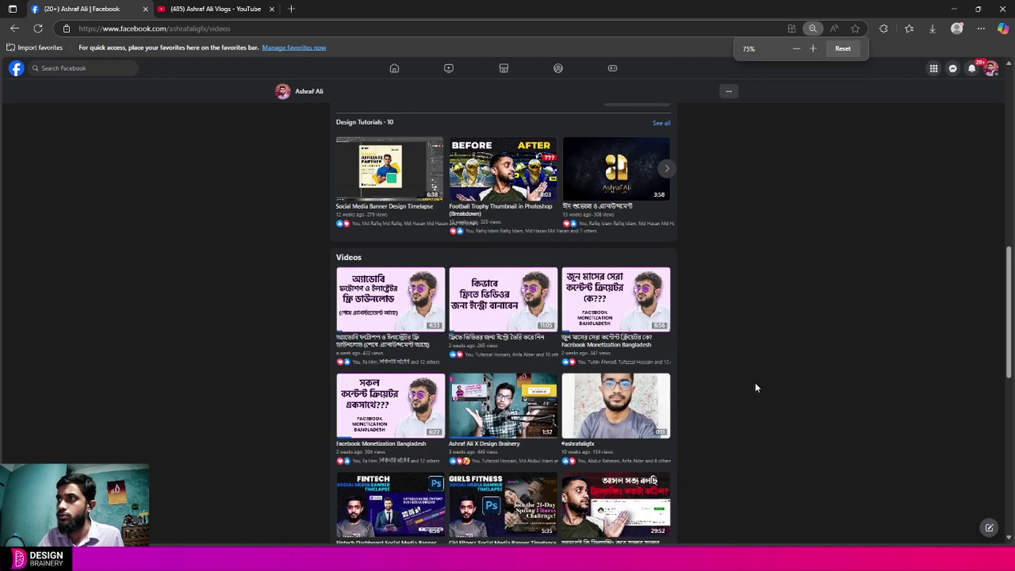
pyautogui.hotkey('ctrl', '-')
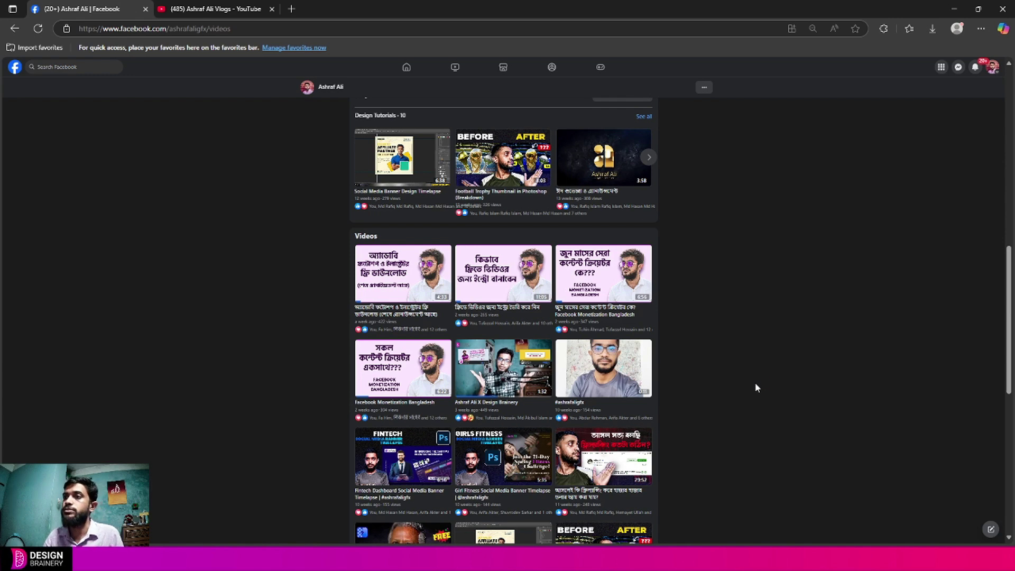
# Capture a rectangular screenshot of the three-column video grid in the profile's Videos section.
pyautogui.press('super+shift+s')
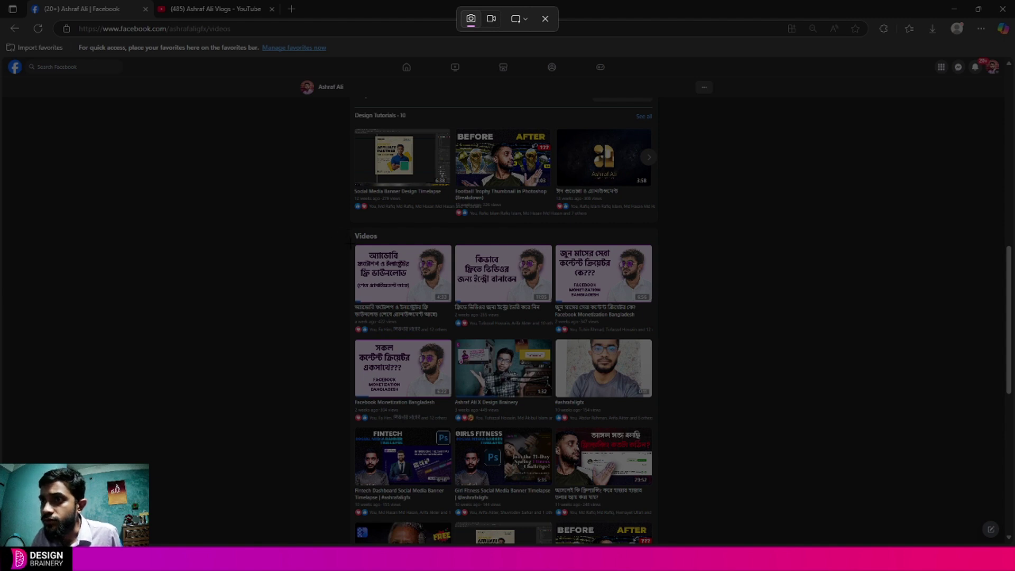
pyautogui.moveTo(349, 241); pyautogui.dragTo(658, 545)
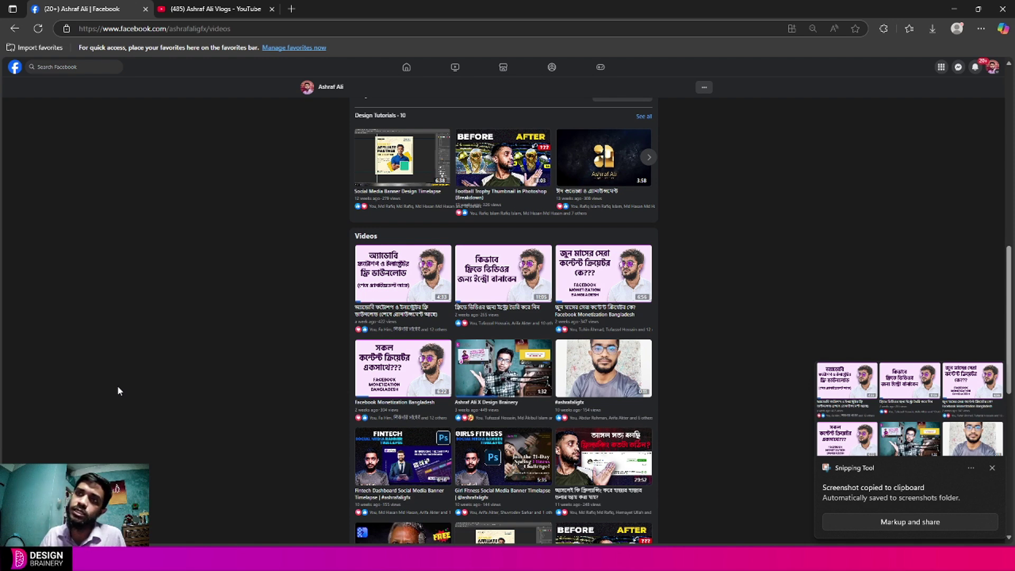
# Switch to the YouTube channel's Videos page, shrink the page view and capture a screenshot of four columns of video thumbnails.
pyautogui.click(221, 11)
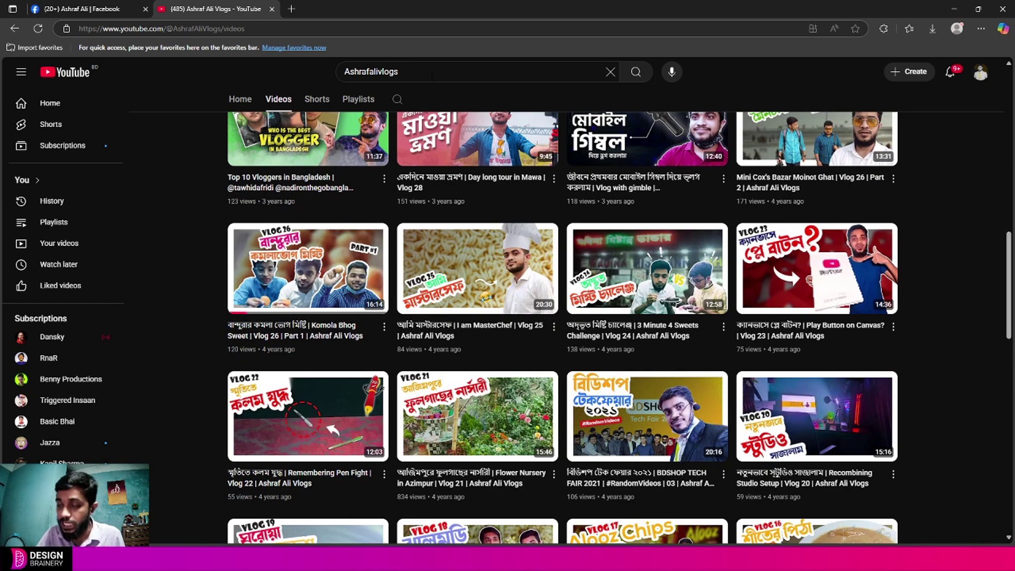
pyautogui.scroll(3, 953, 331)
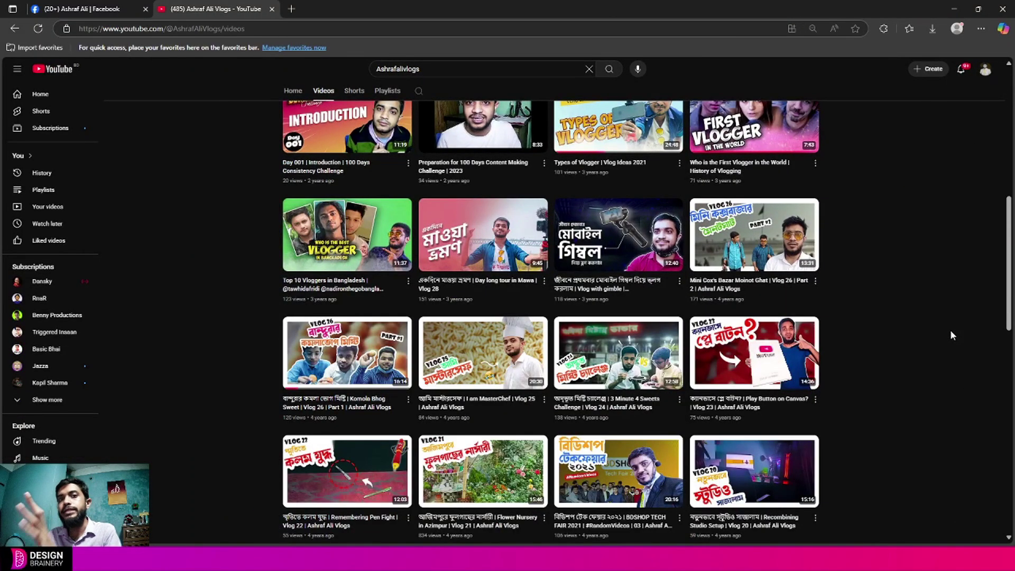
pyautogui.scroll(-1, 950, 330)
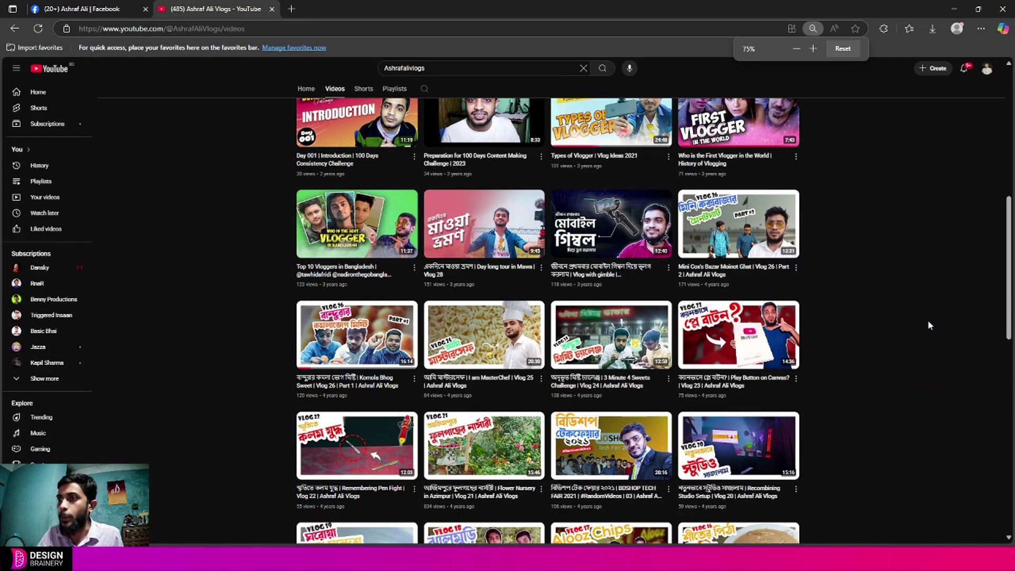
pyautogui.scroll(-1, 897, 306)
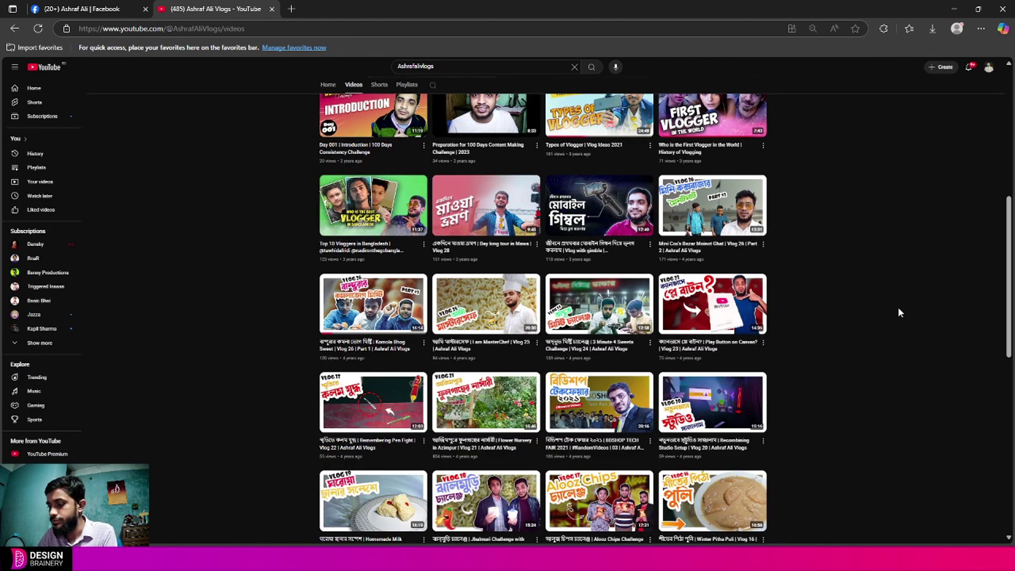
pyautogui.press('super+shift+s')
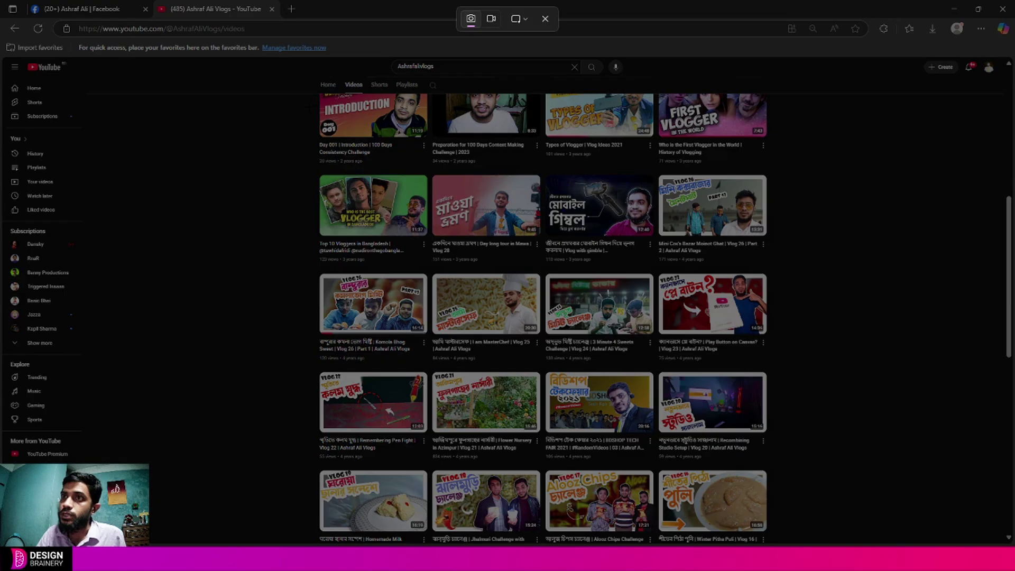
pyautogui.moveTo(316, 166); pyautogui.dragTo(772, 542)
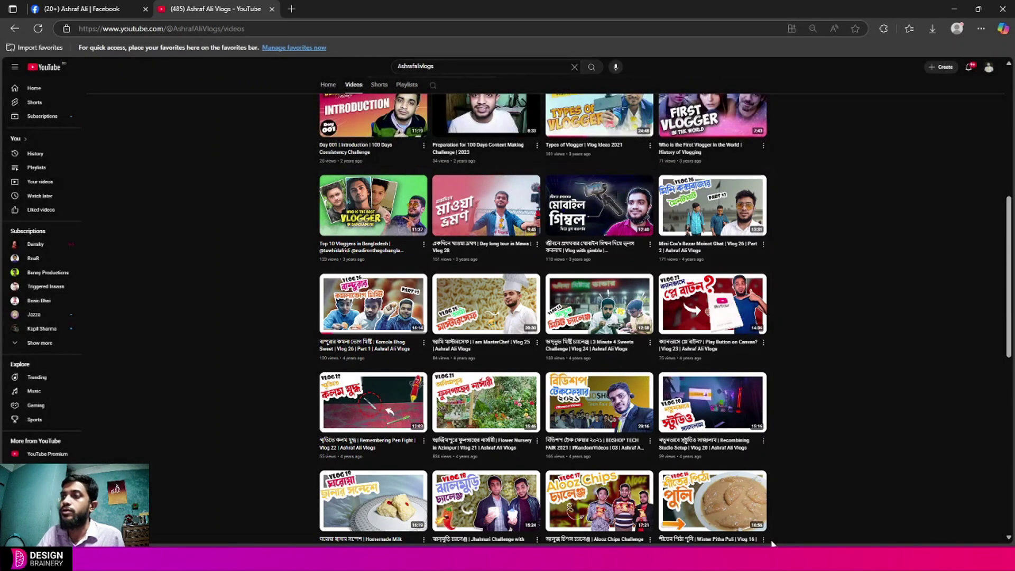
# Switch back to Photoshop's Untitled-1 document and start placing an embedded file.
pyautogui.click(954, 9)
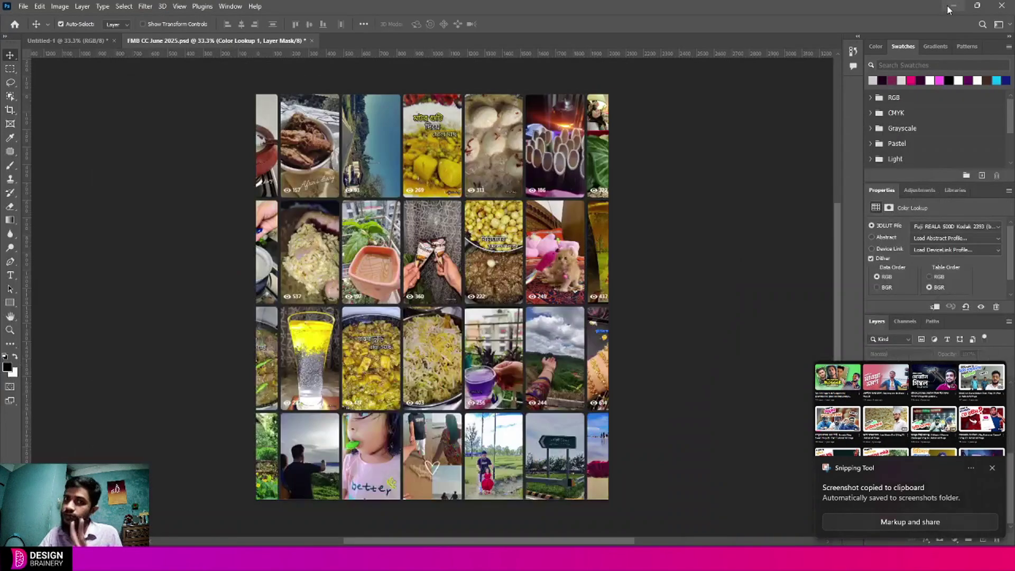
pyautogui.click(78, 40)
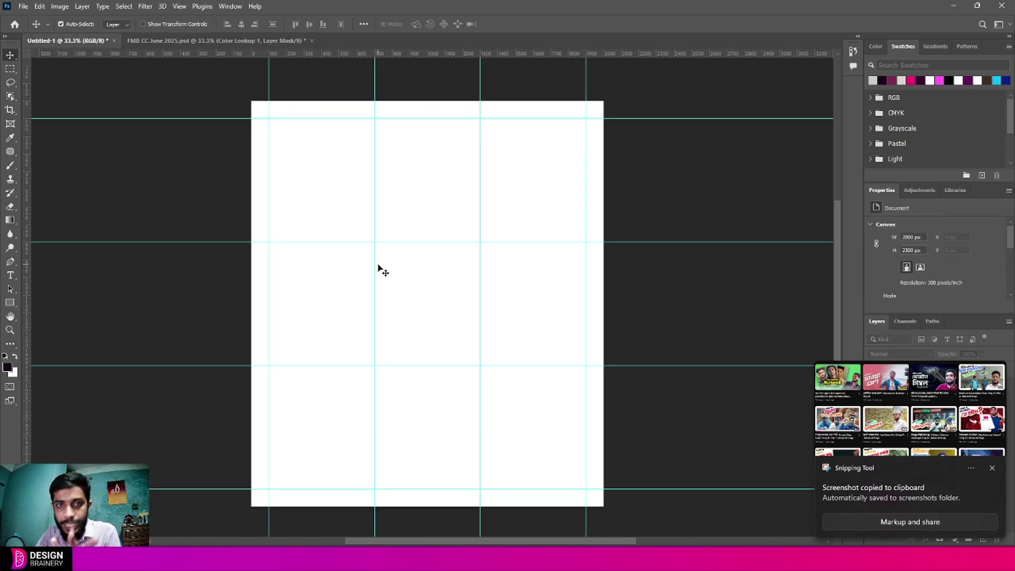
pyautogui.click(22, 6)
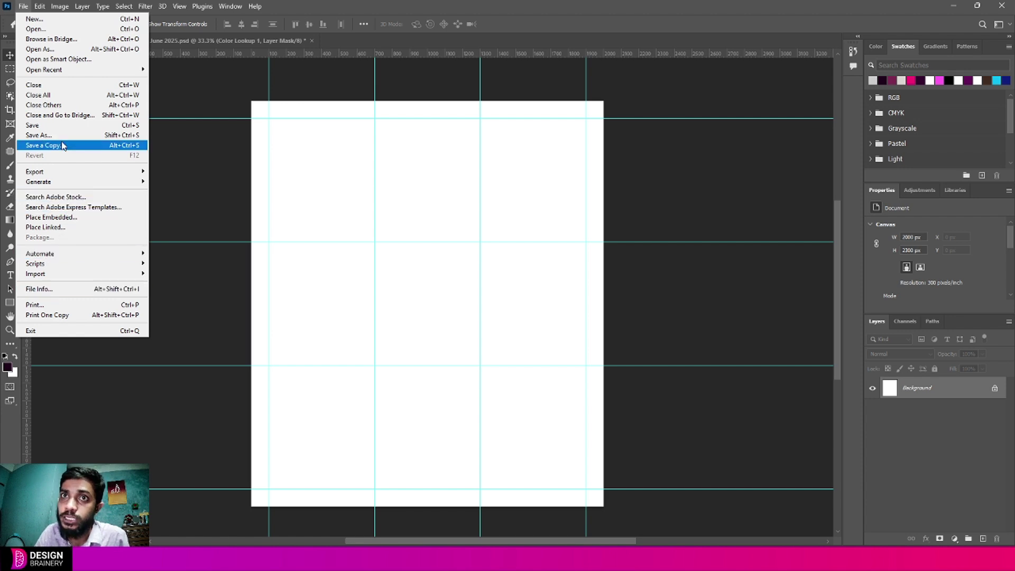
pyautogui.click(68, 217)
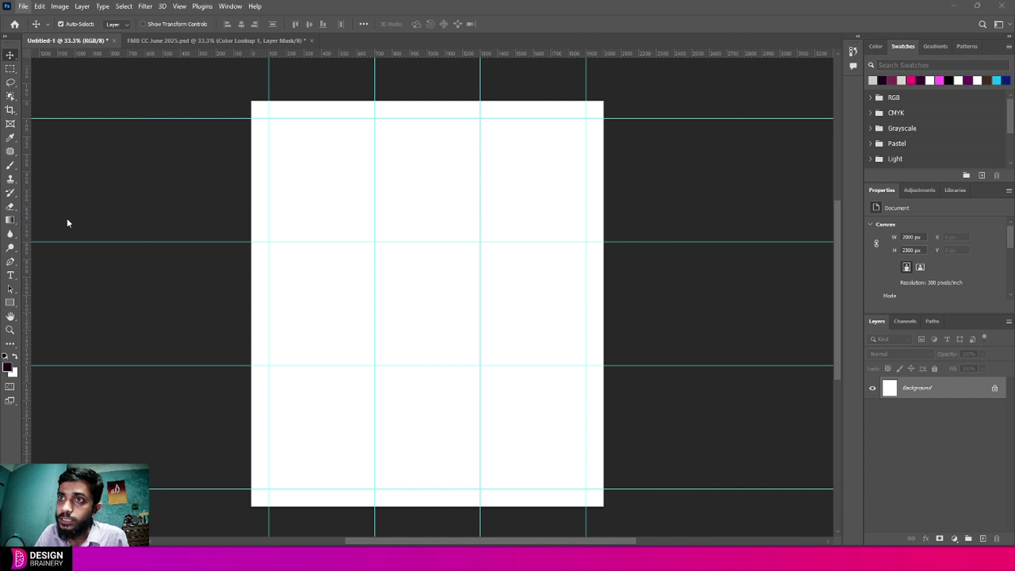
pyautogui.moveTo(172, 8); pyautogui.dragTo(260, 71)
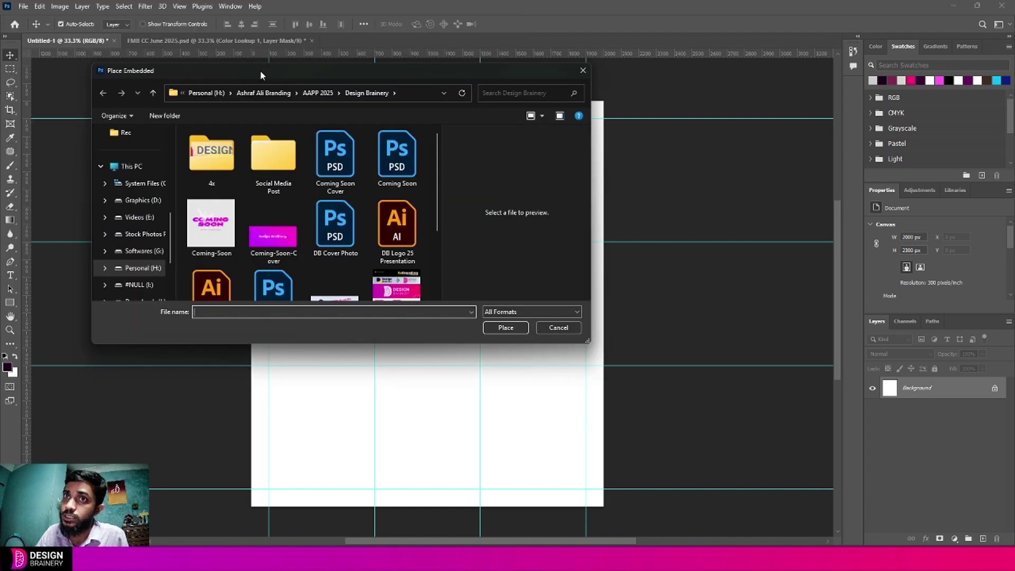
pyautogui.scroll(3, 116, 229)
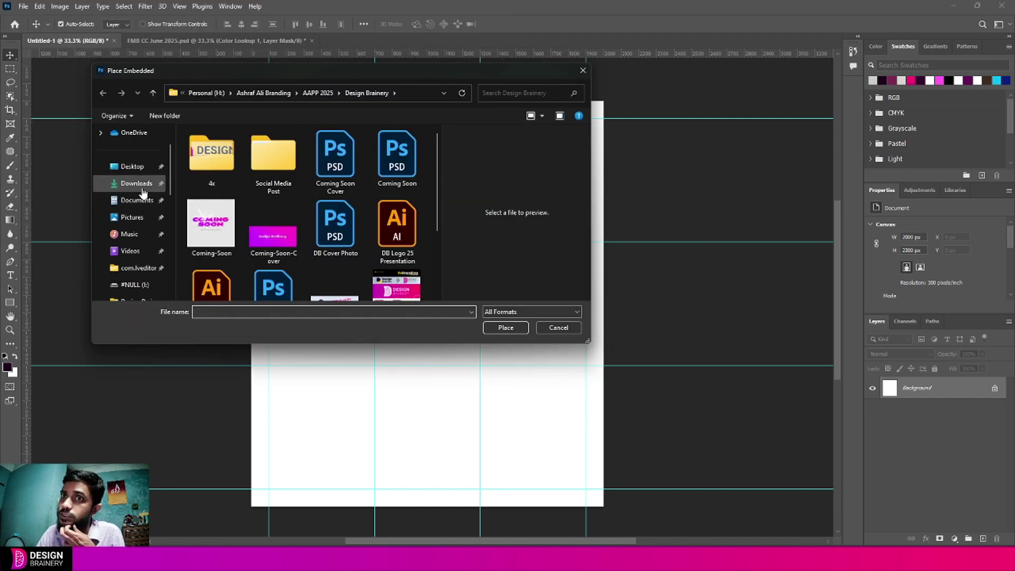
pyautogui.click(139, 183)
pyautogui.click(139, 216)
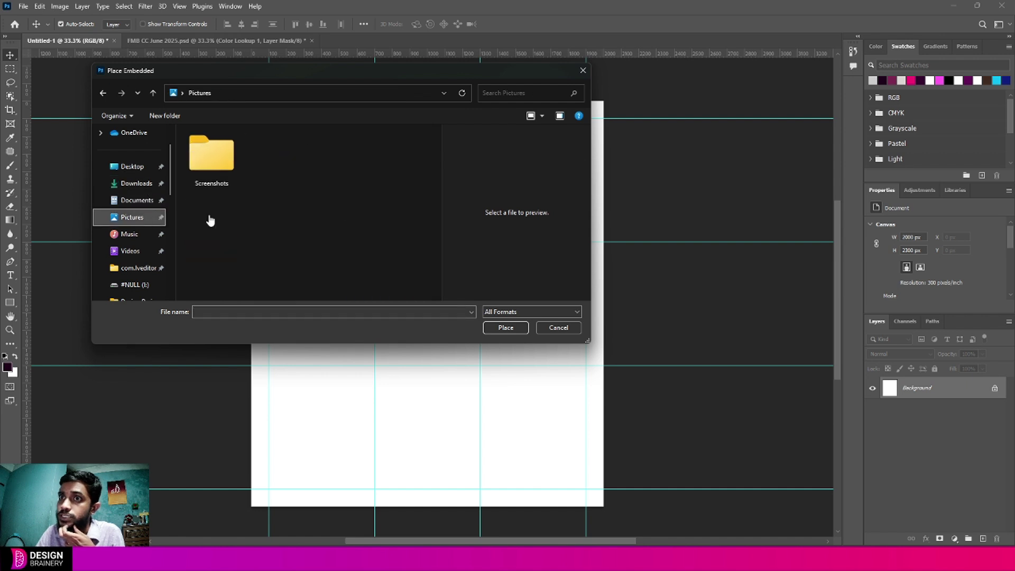
pyautogui.doubleClick(210, 158)
pyautogui.scroll(-5, 354, 214)
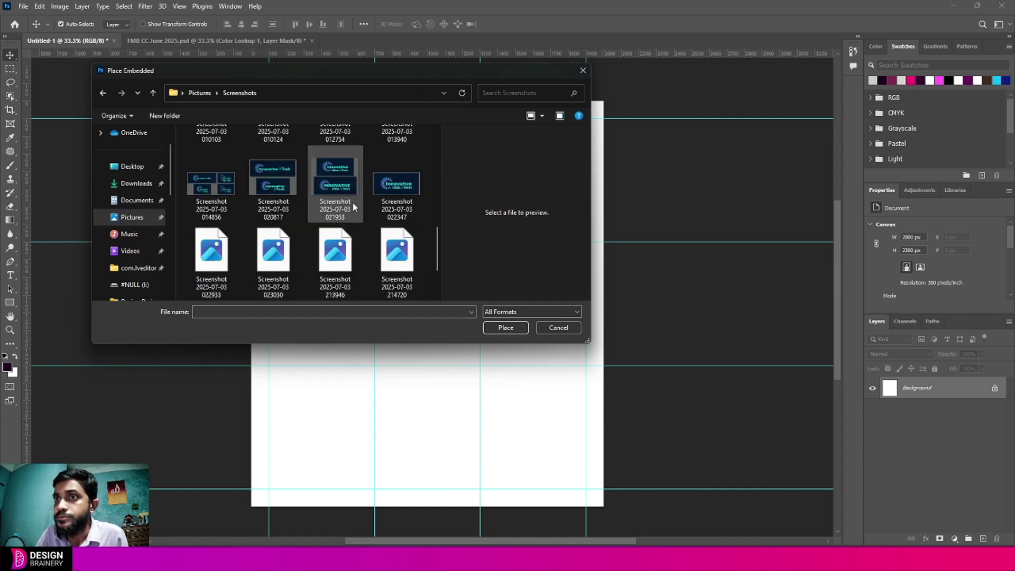
pyautogui.click(403, 264)
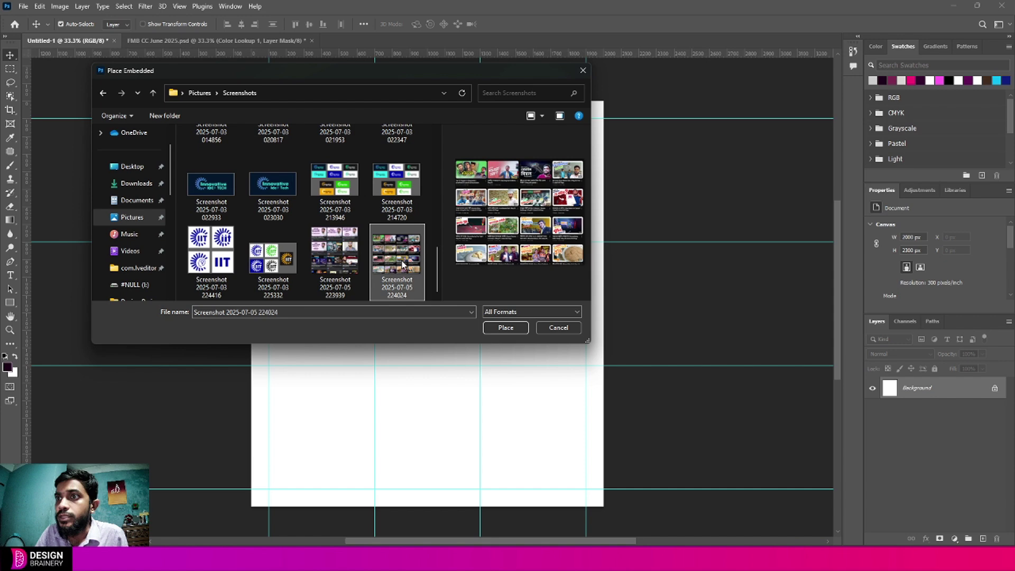
pyautogui.click(509, 328)
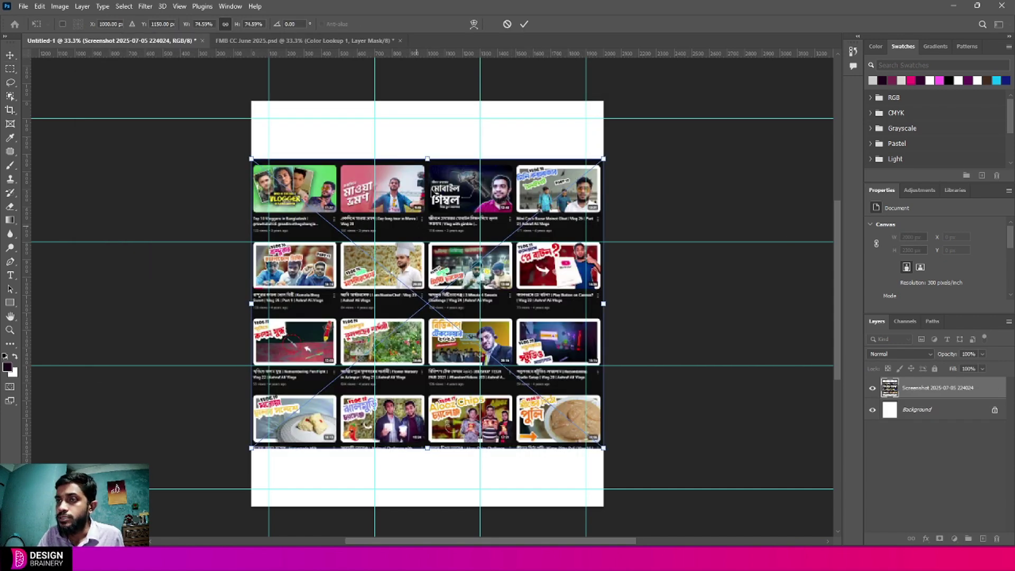
# Scale the placed screenshot proportionally about its centre to the full canvas height of 2300 px.
pyautogui.moveTo(427, 158); pyautogui.dragTo(427, 96)
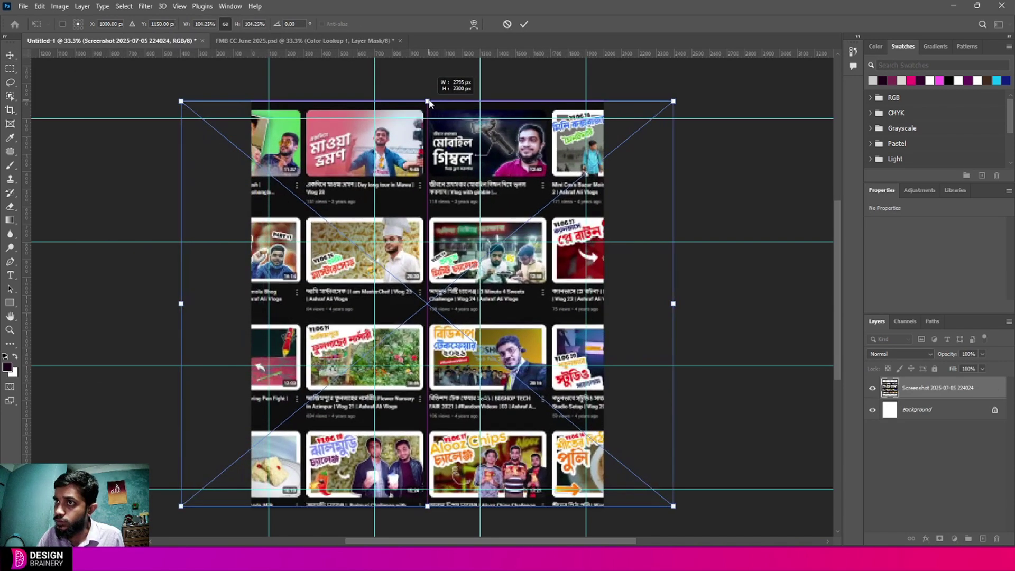
pyautogui.press('Return')
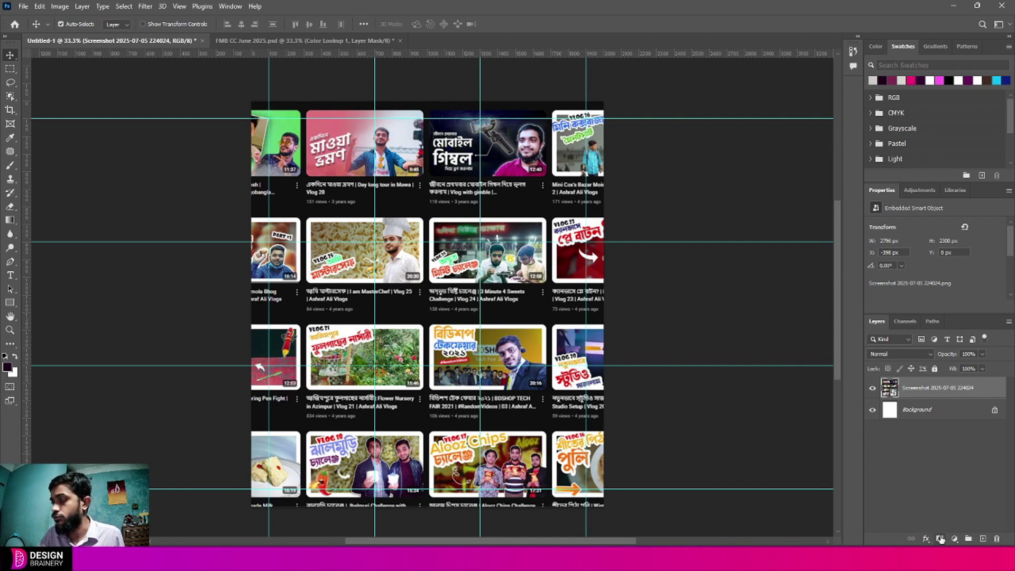
# Add a Solid Color fill layer in black (000000) above the screenshot layer.
pyautogui.click(461, 558)
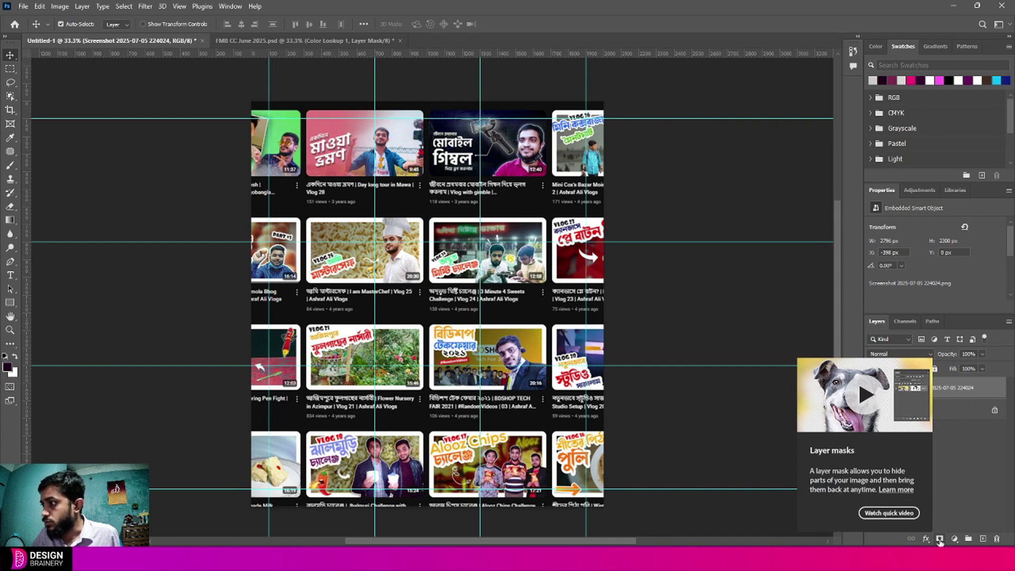
pyautogui.click(954, 540)
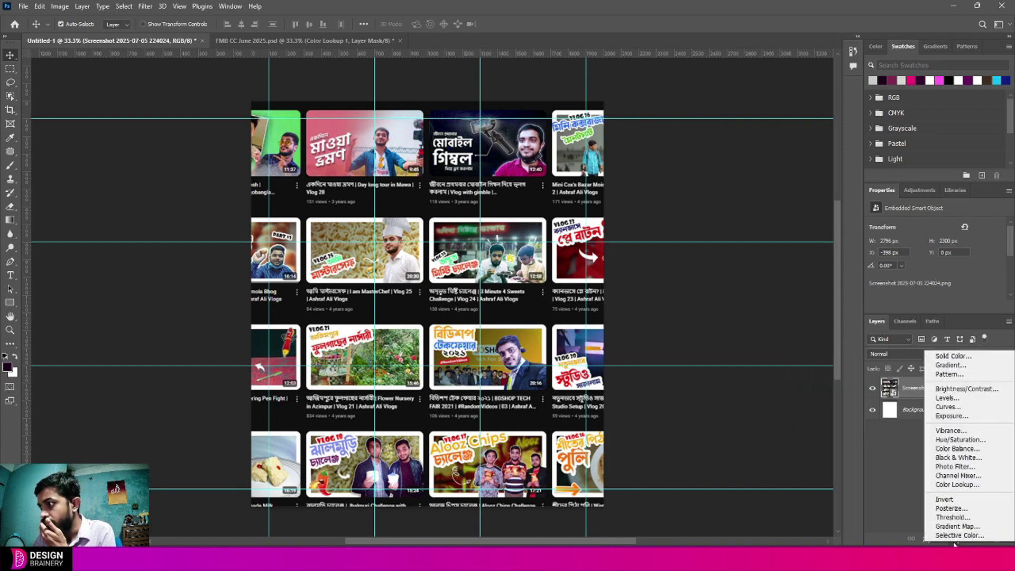
pyautogui.click(955, 541)
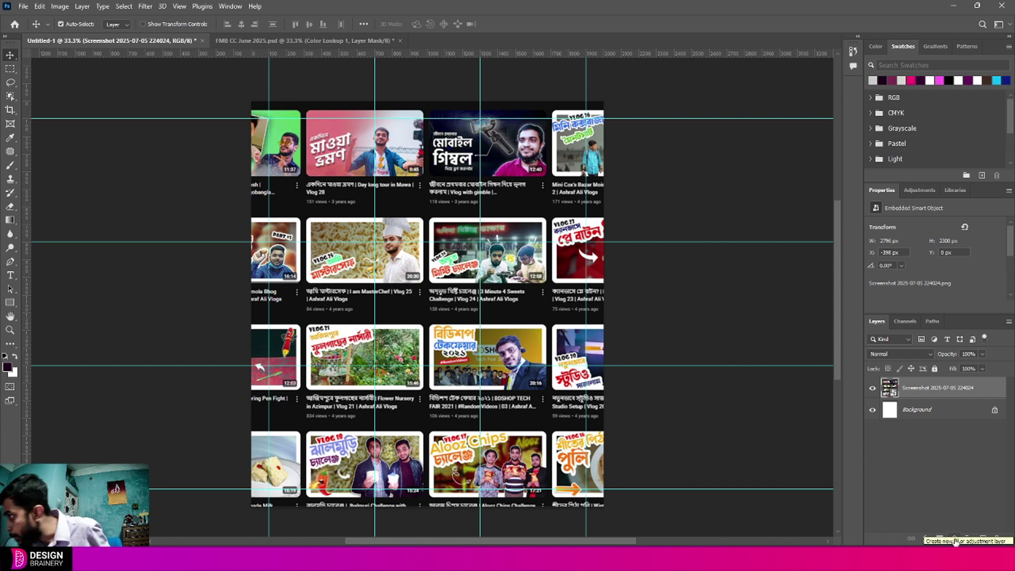
pyautogui.click(954, 541)
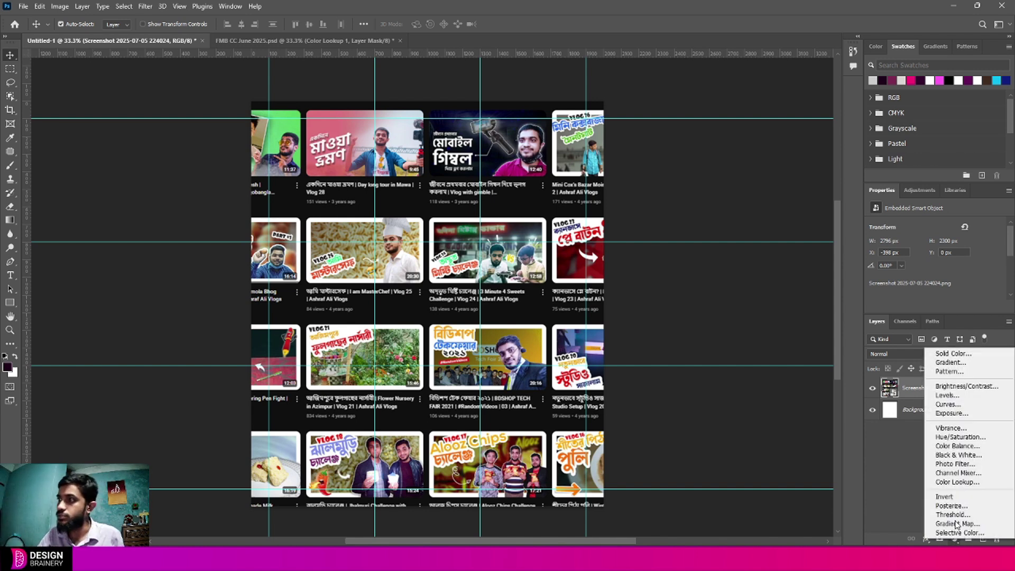
pyautogui.click(984, 355)
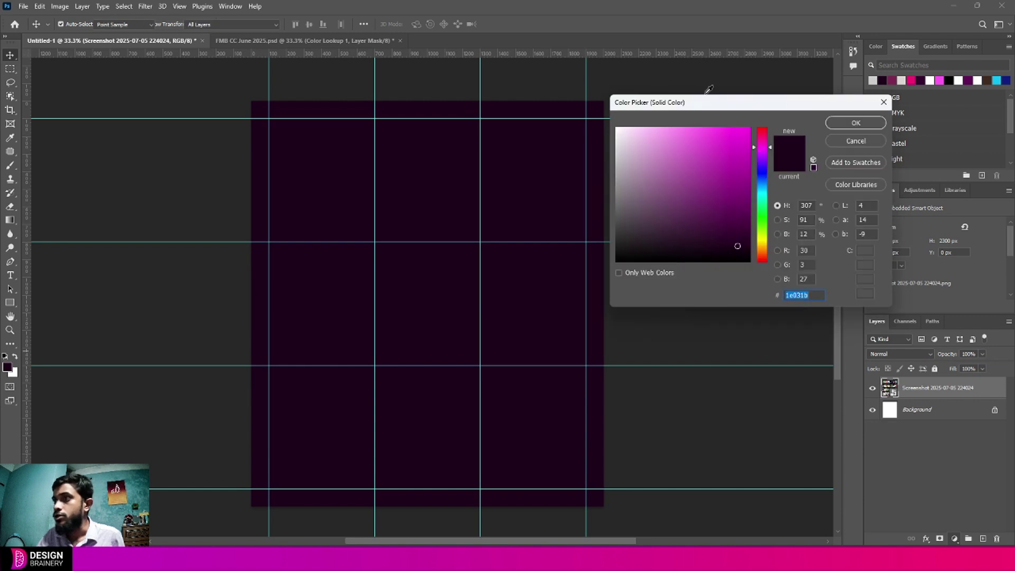
pyautogui.moveTo(737, 249); pyautogui.dragTo(749, 261)
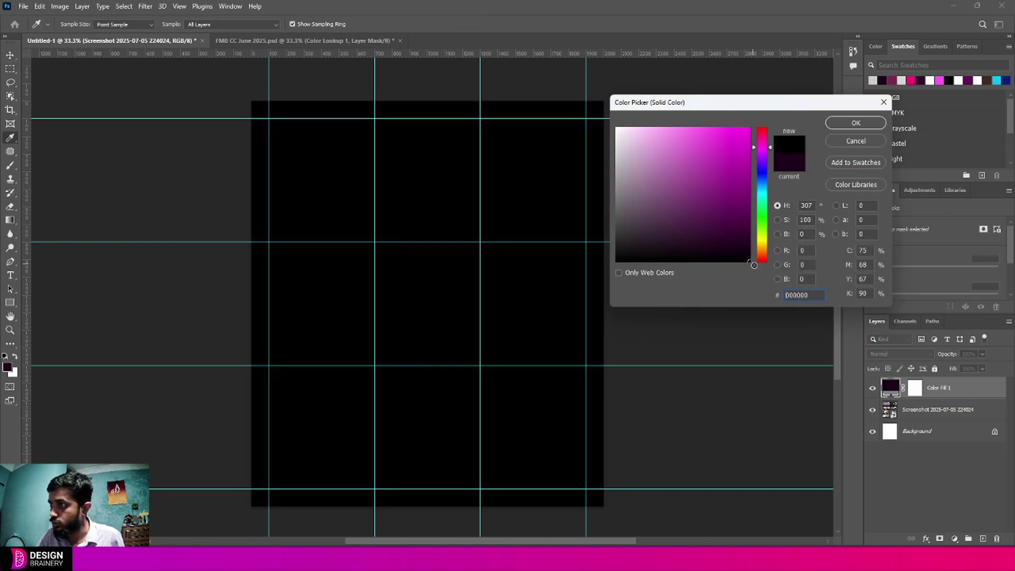
pyautogui.click(854, 122)
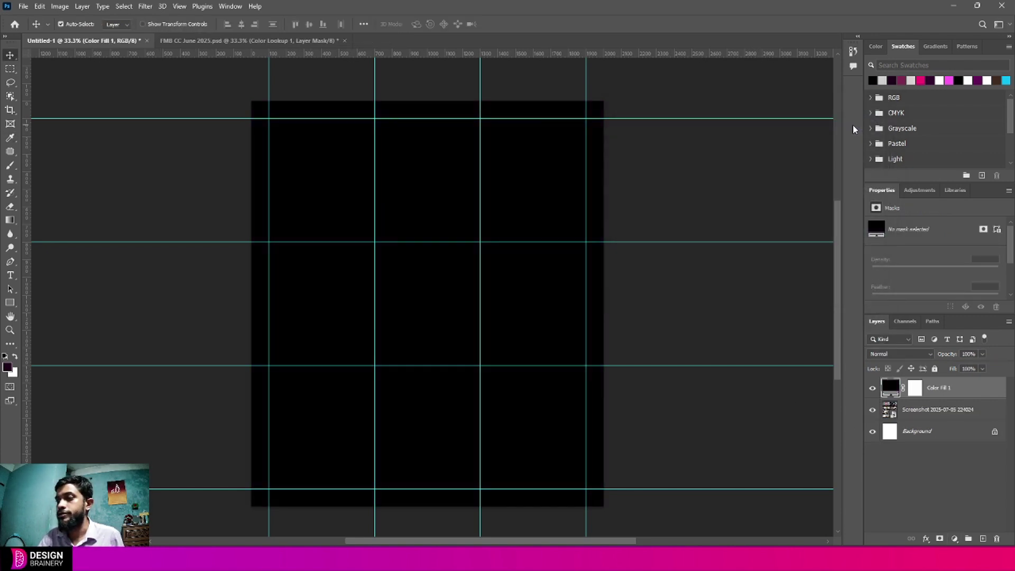
# Invert the Color Fill 1 layer mask to black and set the Brush tool to 30% opacity and 100% flow.
pyautogui.click(913, 388)
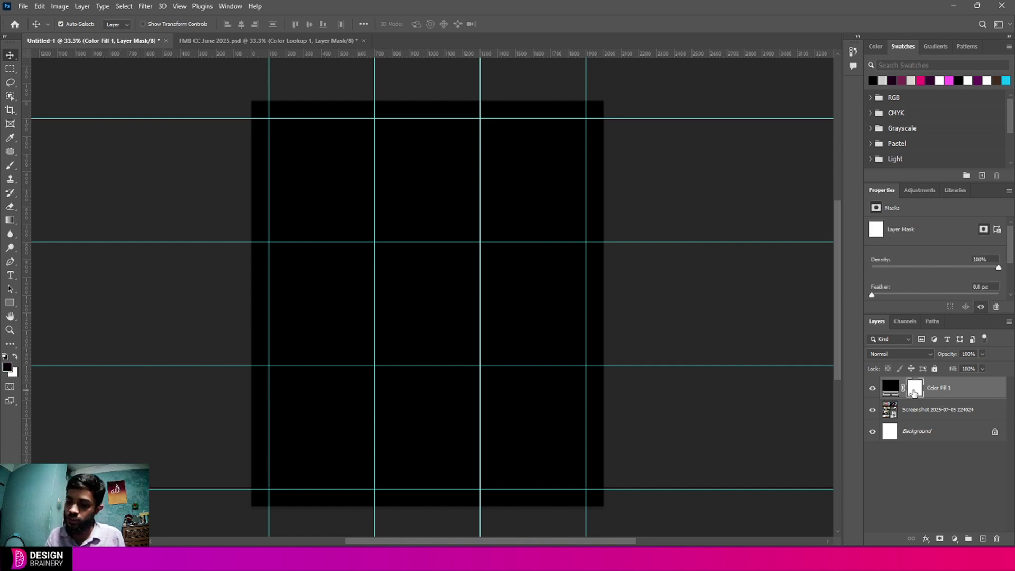
pyautogui.hotkey('ctrl', 'i')
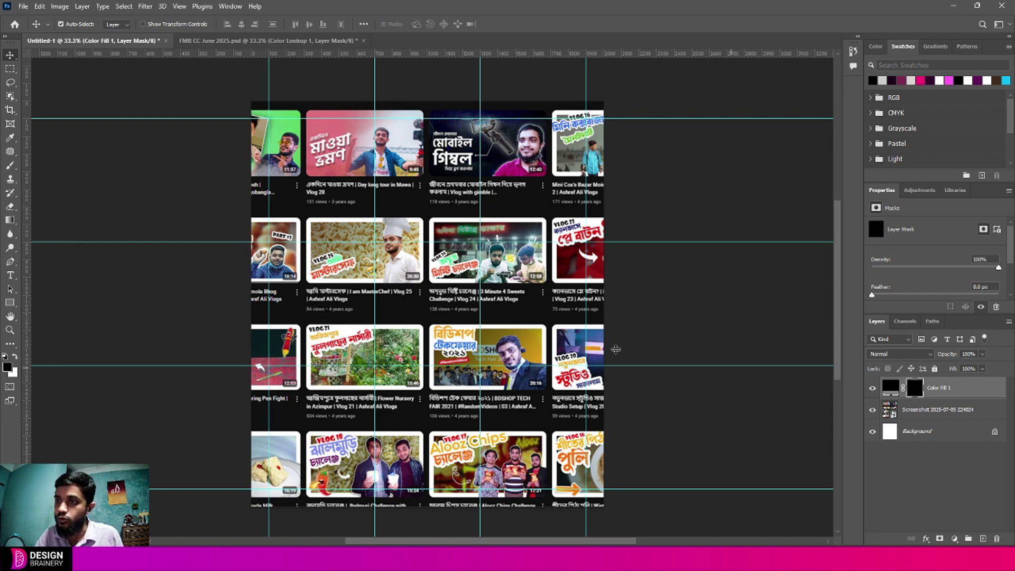
pyautogui.press('b')
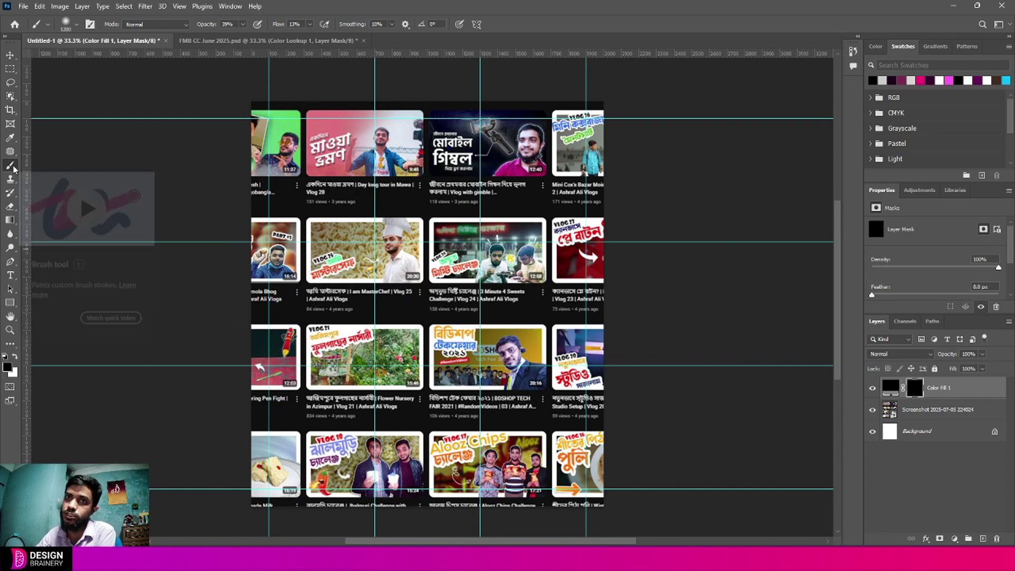
pyautogui.scroll(3, 482, 185)
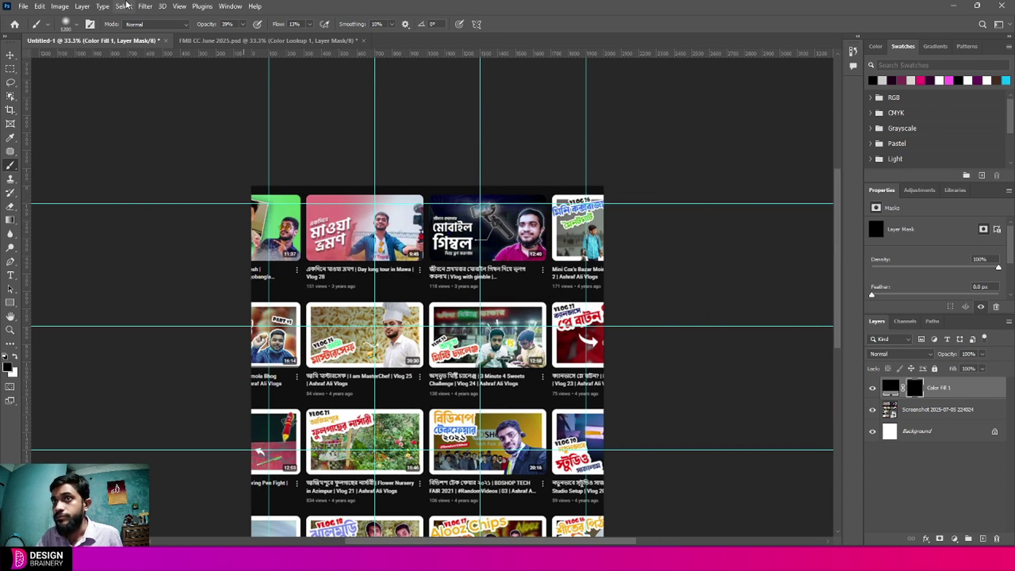
pyautogui.moveTo(202, 26); pyautogui.dragTo(198, 27)
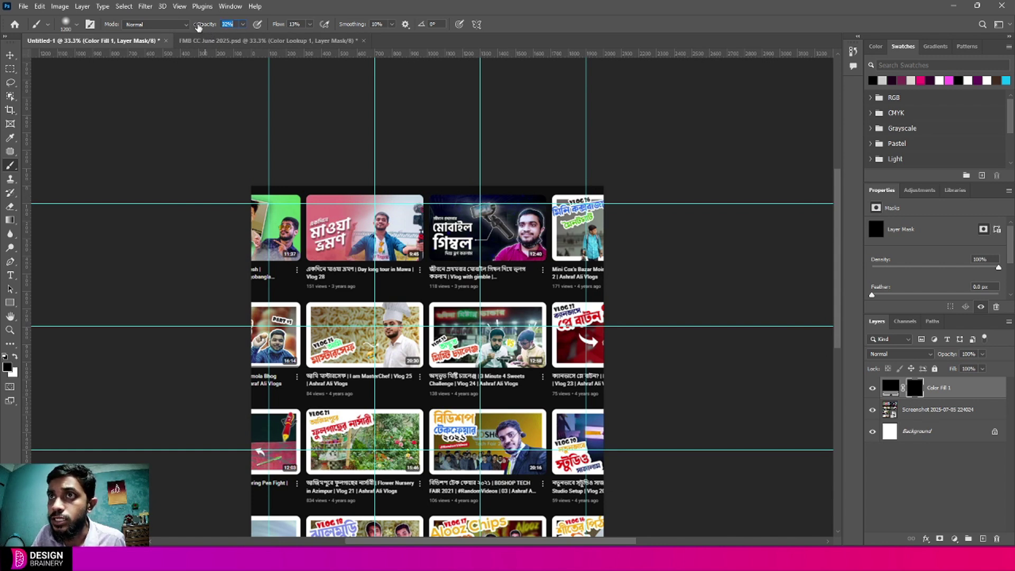
pyautogui.click(236, 24)
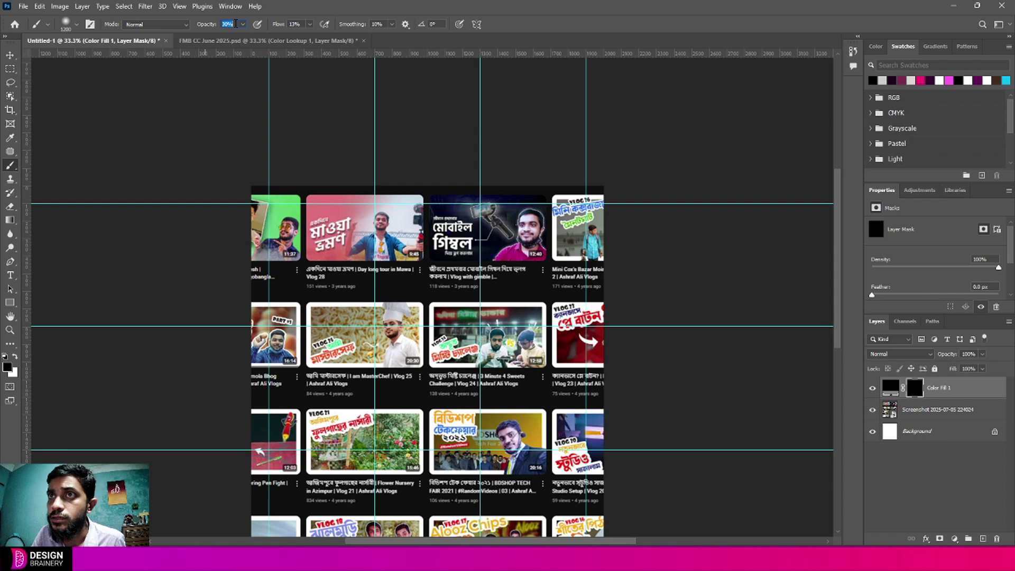
pyautogui.click(294, 24)
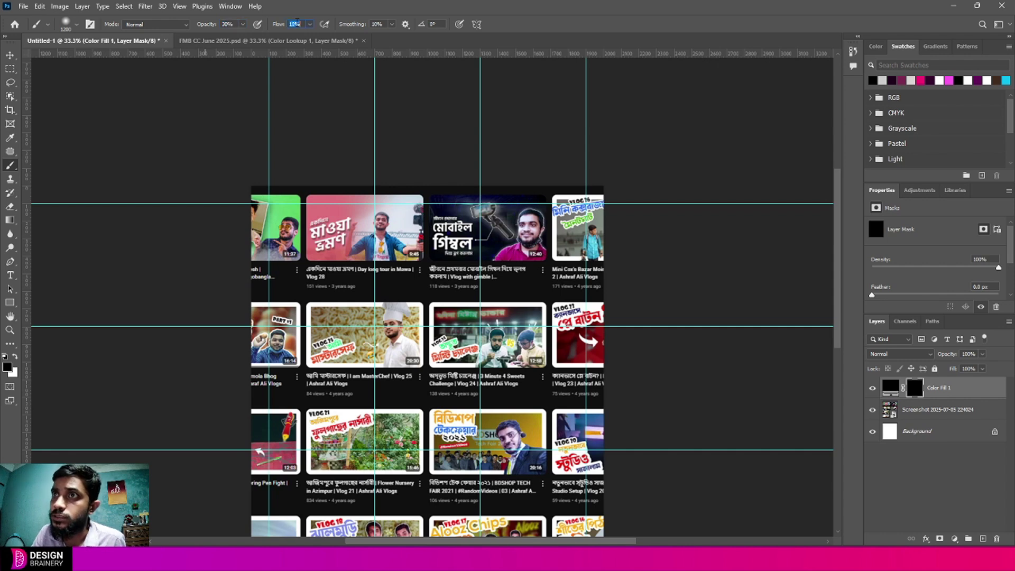
pyautogui.press('Return')
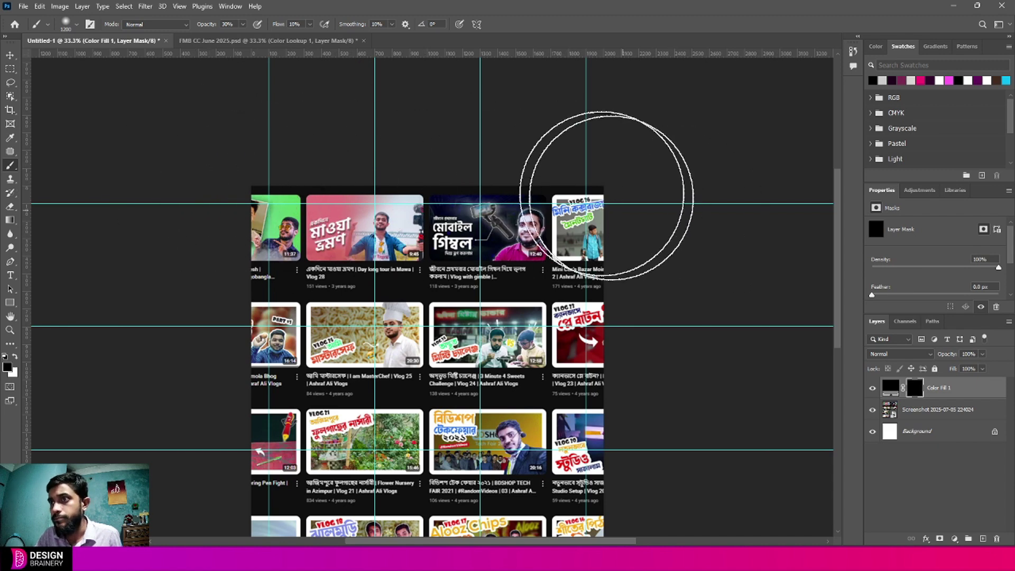
pyautogui.click(294, 23)
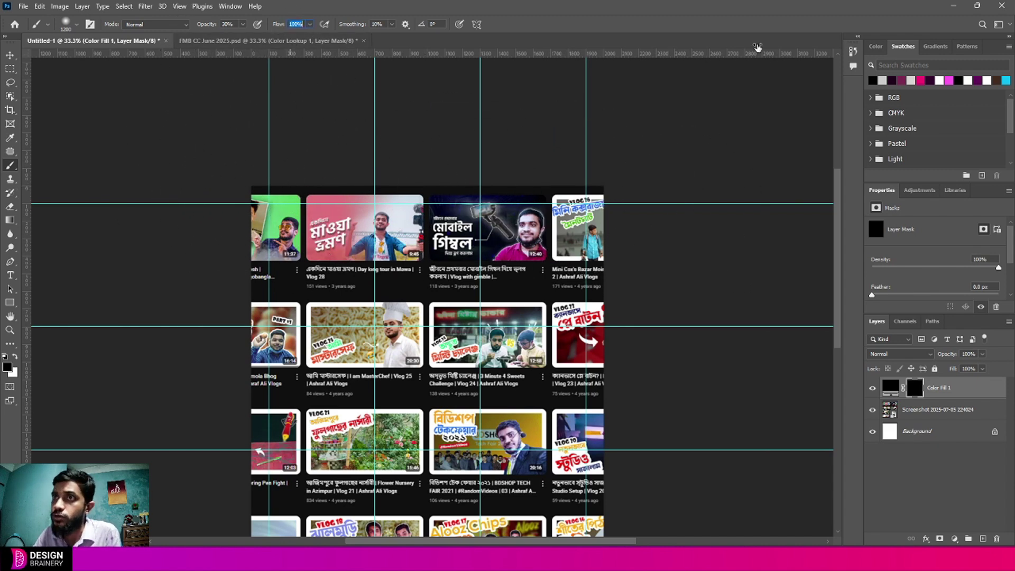
pyautogui.write('100')
pyautogui.press('Return')
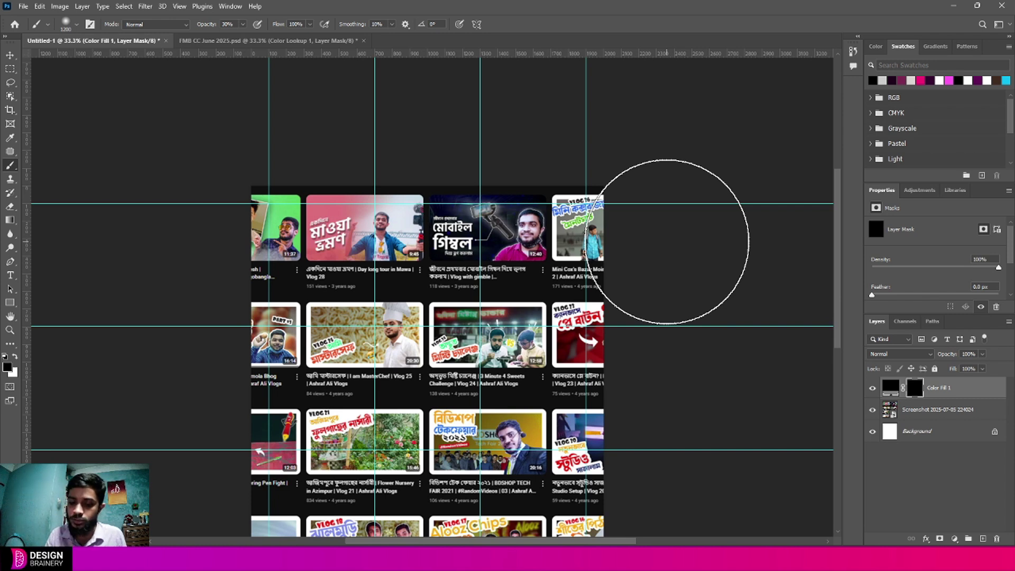
# Paint white on the Color Fill 1 mask along the poster's upper, lower and side edges to darken the screenshot there.
pyautogui.press('x')
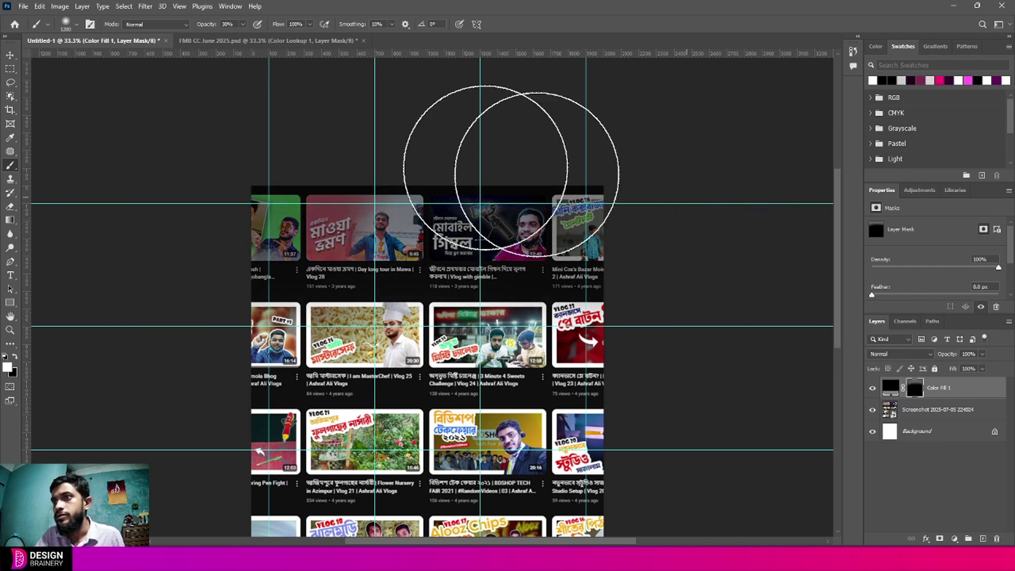
pyautogui.moveTo(765, 197)
pyautogui.mouseDown()
pyautogui.moveTo(481, 174)
pyautogui.moveTo(170, 226)
pyautogui.moveTo(658, 215)
pyautogui.moveTo(185, 214)
pyautogui.mouseUp()
pyautogui.scroll(-5, 185, 214)
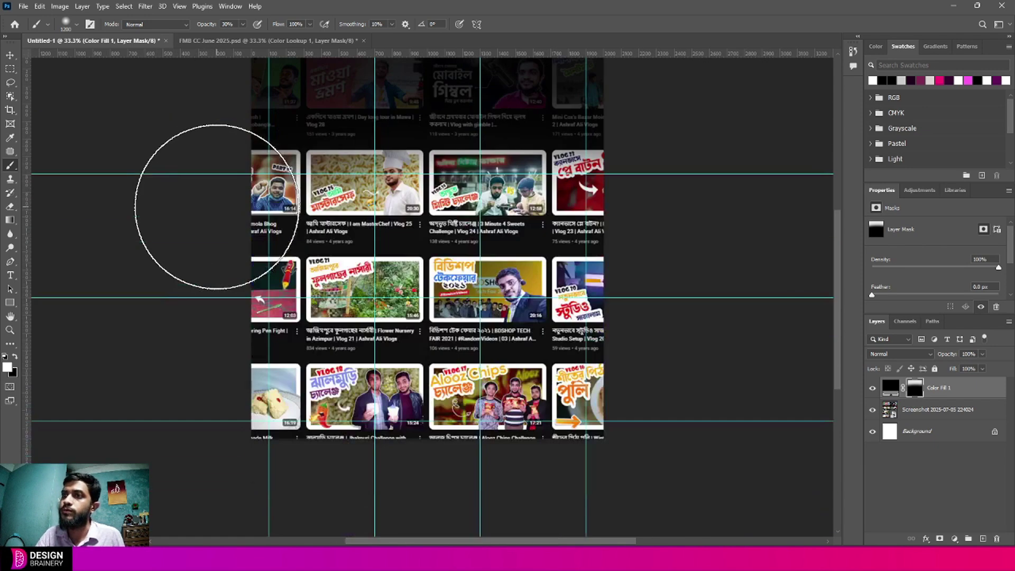
pyautogui.moveTo(125, 447)
pyautogui.mouseDown()
pyautogui.moveTo(696, 421)
pyautogui.moveTo(293, 462)
pyautogui.moveTo(645, 381)
pyautogui.moveTo(33, 454)
pyautogui.mouseUp()
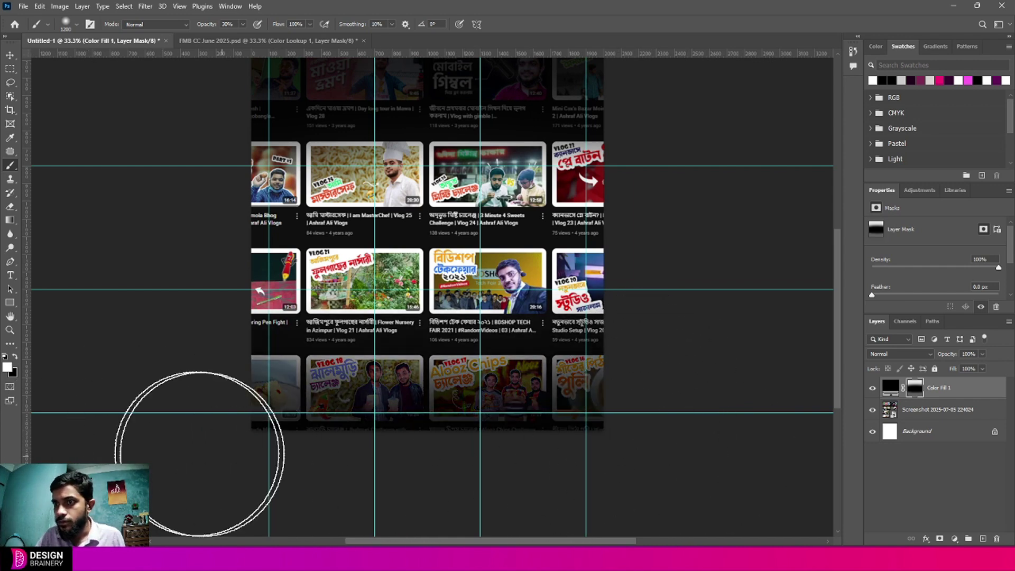
pyautogui.scroll(3, 645, 340)
pyautogui.moveTo(617, 418)
pyautogui.mouseDown()
pyautogui.moveTo(644, 258)
pyautogui.moveTo(600, 222)
pyautogui.mouseUp()
# Enlarge the brush well beyond its earlier size and dab white once over the mask's centre to dim the middle thumbnails.
pyautogui.press('[')
pyautogui.press('[')
pyautogui.press('[')
pyautogui.press('[')
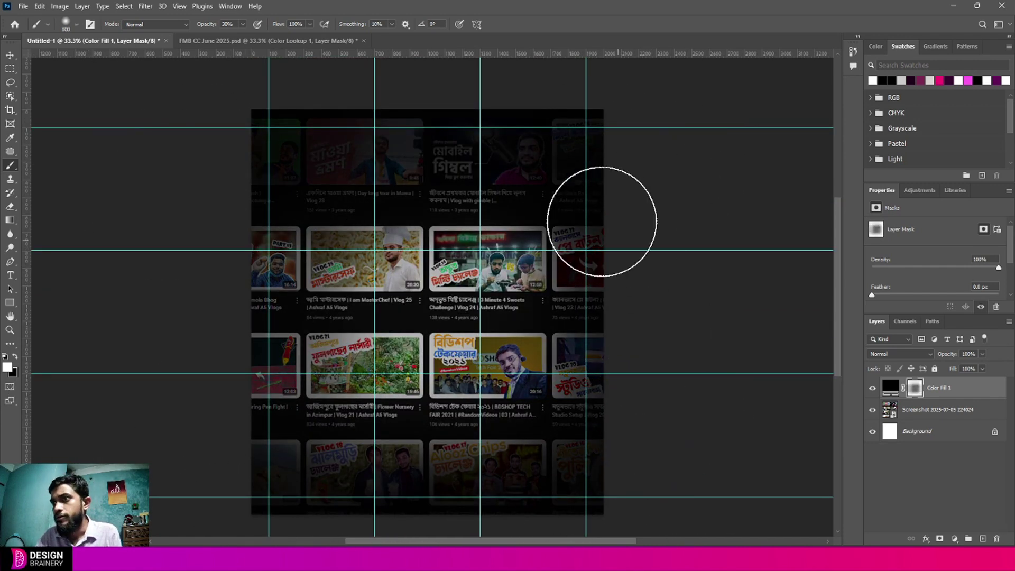
pyautogui.press(']')
pyautogui.press(']')
pyautogui.press(']')
pyautogui.press(']')
pyautogui.press(']')
pyautogui.press(']')
pyautogui.press(']')
pyautogui.press(']')
pyautogui.press(']')
pyautogui.press(']')
pyautogui.press(']')
pyautogui.press(']')
pyautogui.click(422, 312)
pyautogui.scroll(3, 421, 312)
pyautogui.click(10, 55)
pyautogui.scroll(-1, 688, 372)
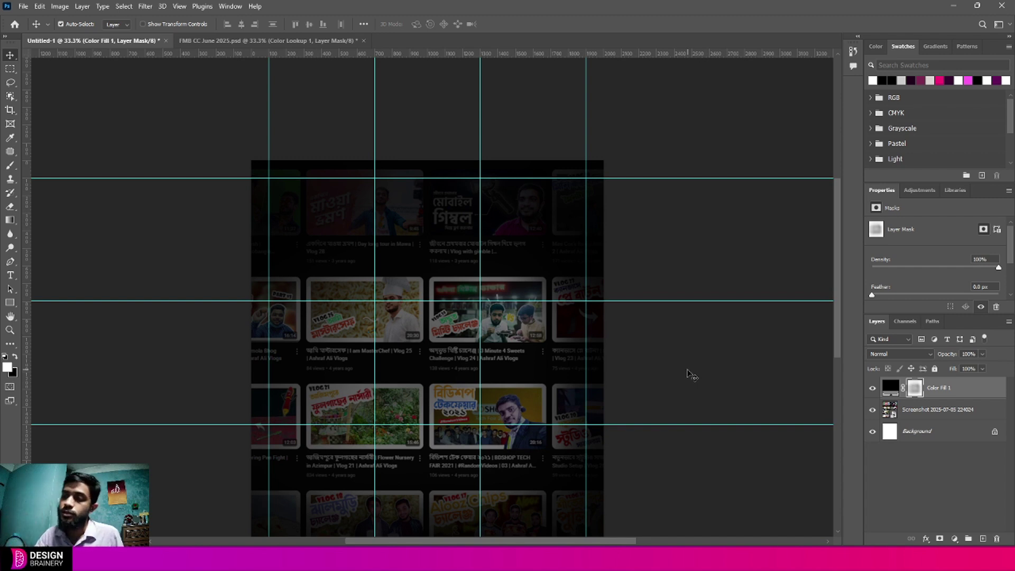
pyautogui.scroll(-3, 691, 370)
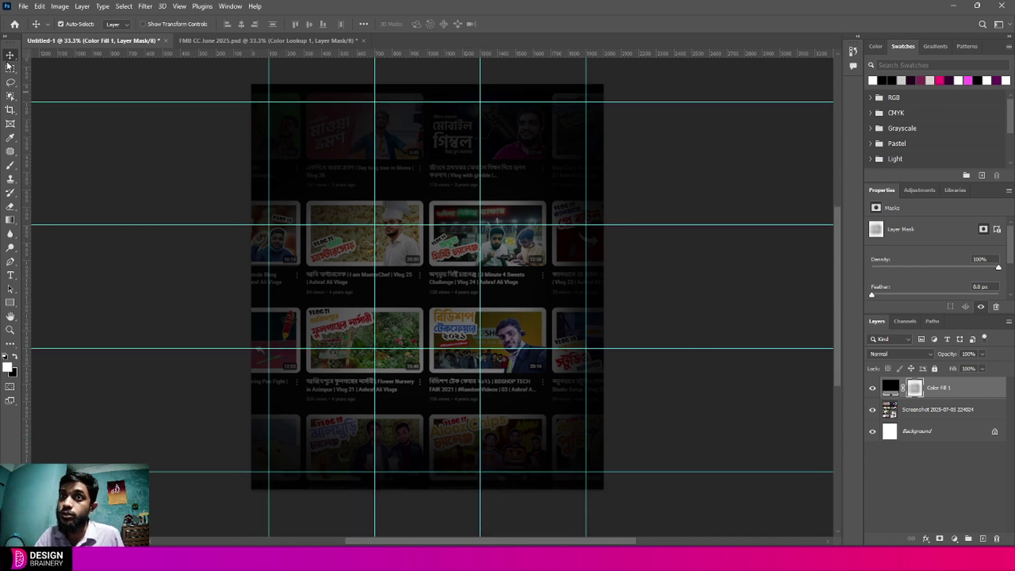
# Start placing an embedded file and open the Lalbagh Kellah (1-Dec-2020) folder in Personal (H:) > My Images.
pyautogui.click(23, 6)
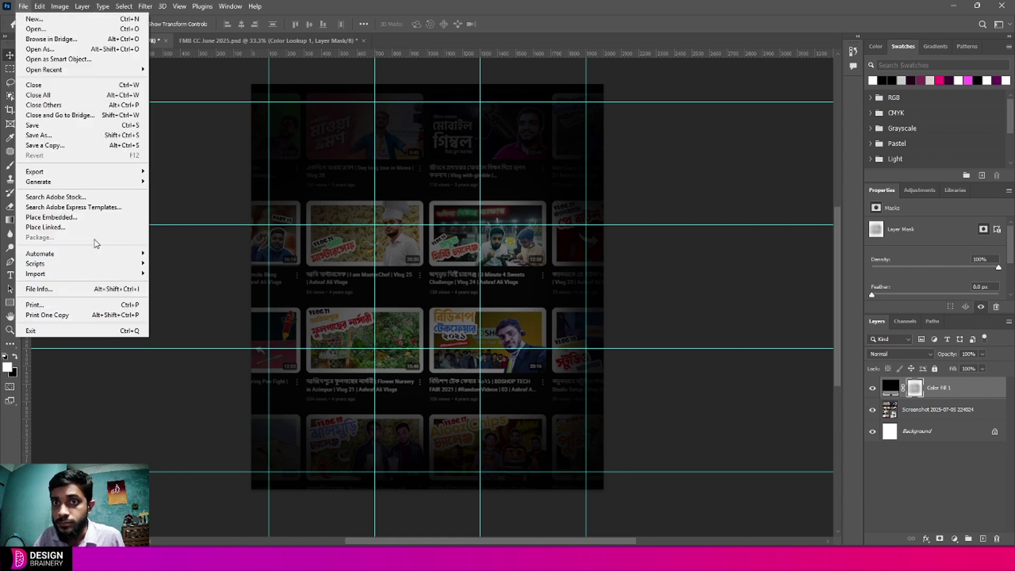
pyautogui.click(97, 217)
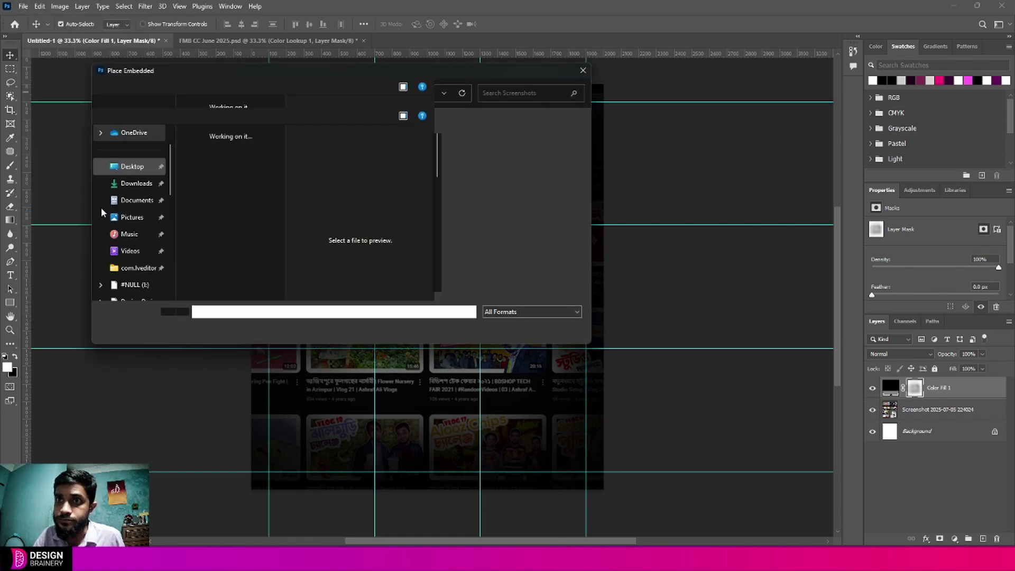
pyautogui.scroll(-5, 144, 271)
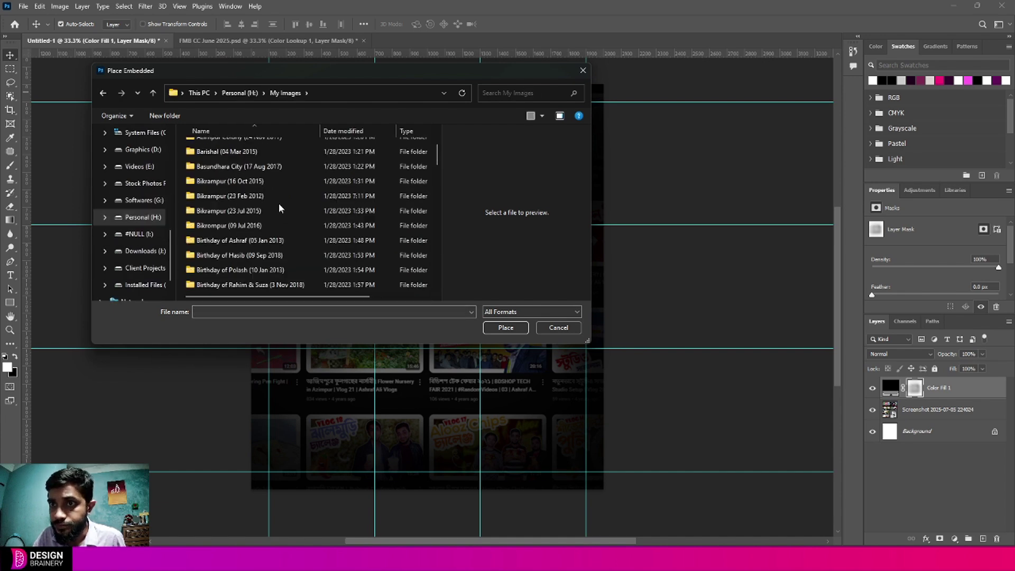
pyautogui.scroll(-5, 278, 202)
pyautogui.doubleClick(261, 226)
# Compare the selfie-stick photos and place IMG_5378 at its default size above the black fill layer.
pyautogui.scroll(-3, 350, 230)
pyautogui.click(338, 222)
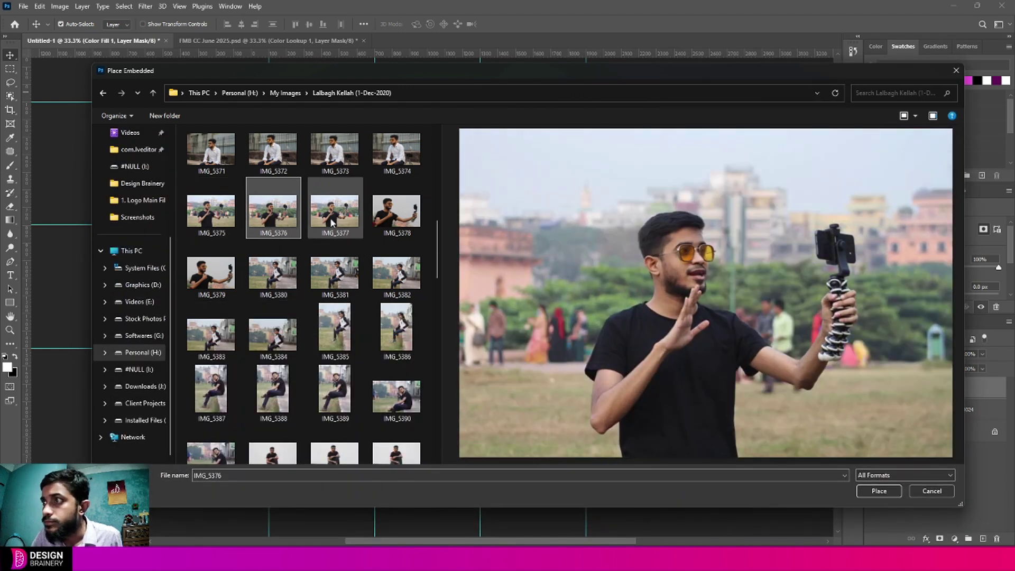
pyautogui.click(198, 283)
pyautogui.press('Left')
pyautogui.press('Left')
pyautogui.press('Left')
pyautogui.press('Left')
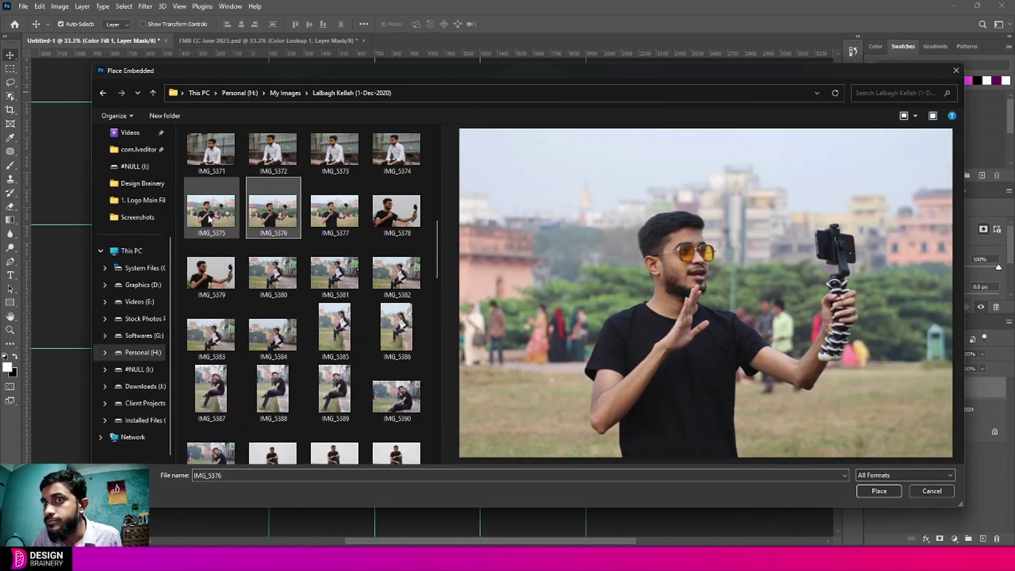
pyautogui.press('Right')
pyautogui.press('Right')
pyautogui.press('Right')
pyautogui.press('Left')
pyautogui.press('Right')
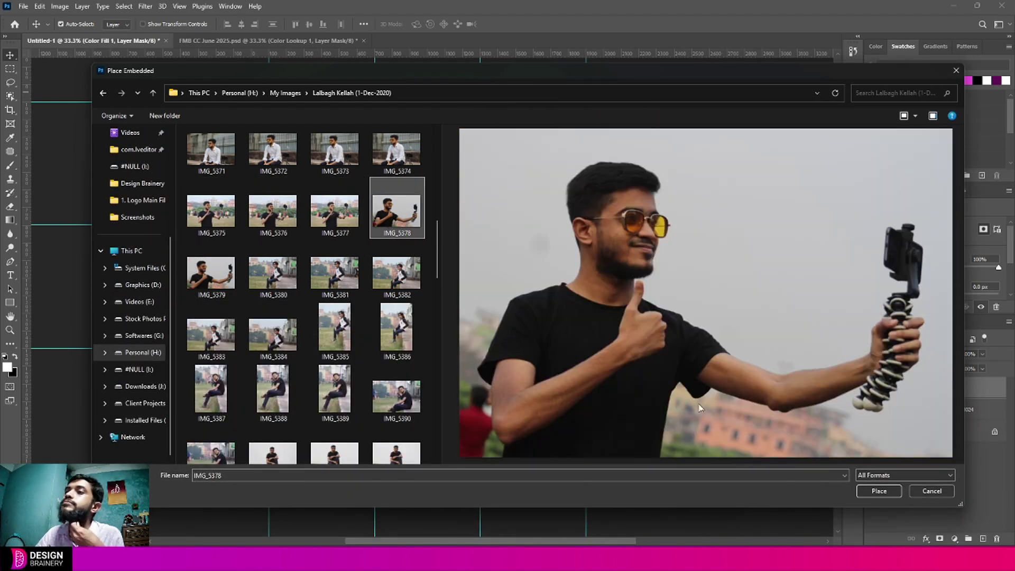
pyautogui.click(879, 491)
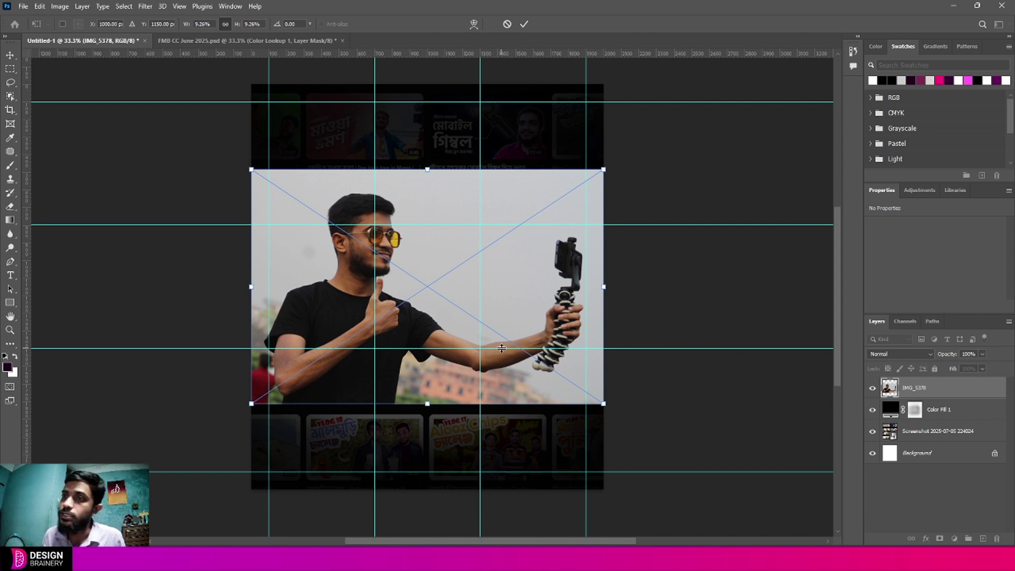
pyautogui.press('Return')
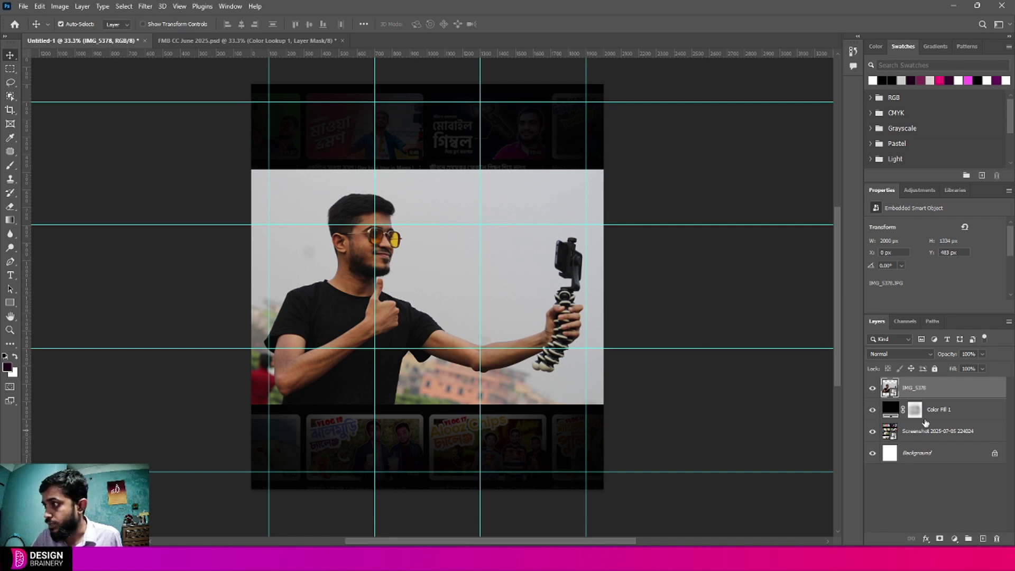
# Open the IMG_5378 smart object's contents and isolate the man with Select Subject in the Select and Mask workspace.
pyautogui.doubleClick(894, 397)
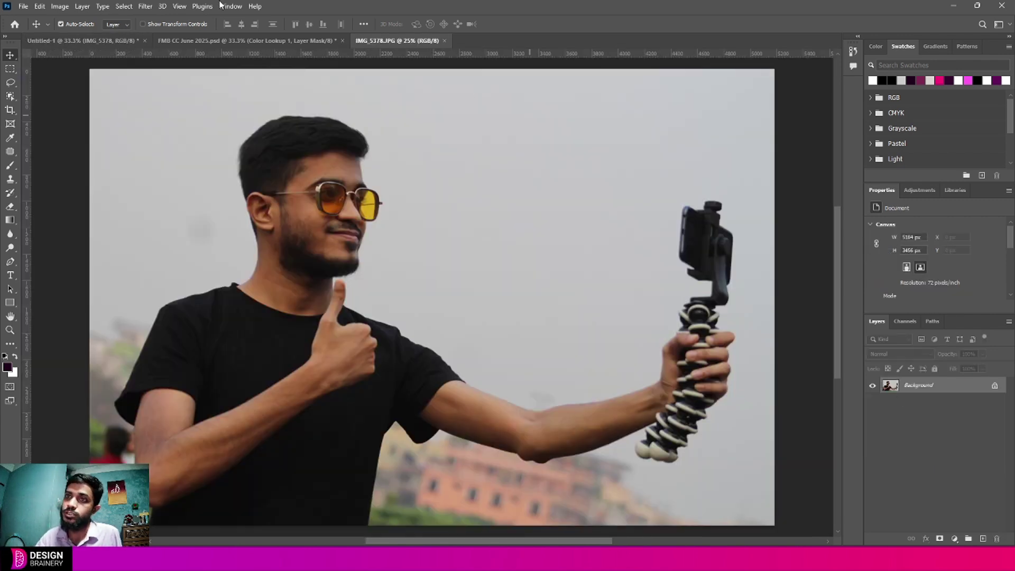
pyautogui.click(11, 84)
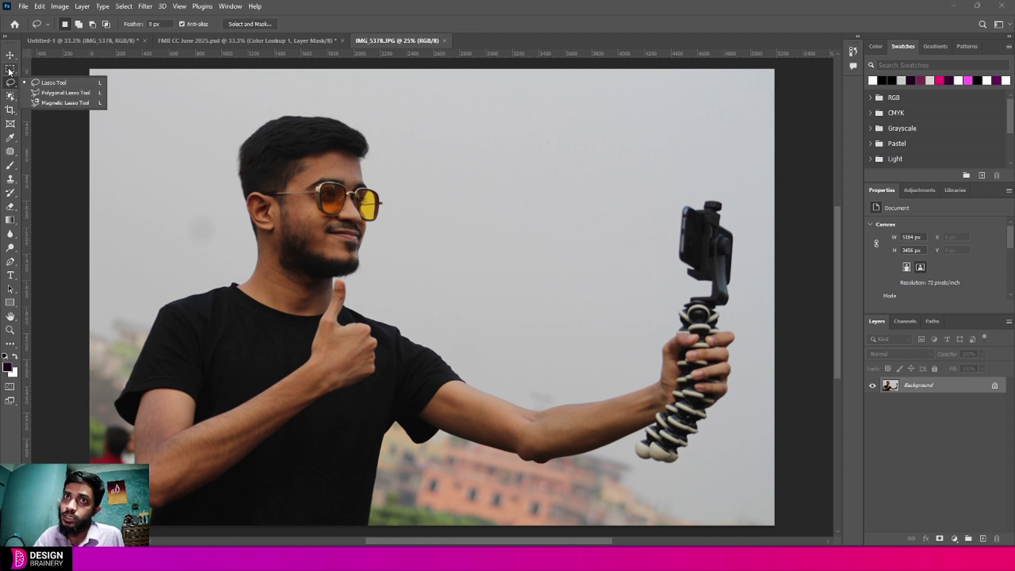
pyautogui.click(9, 69)
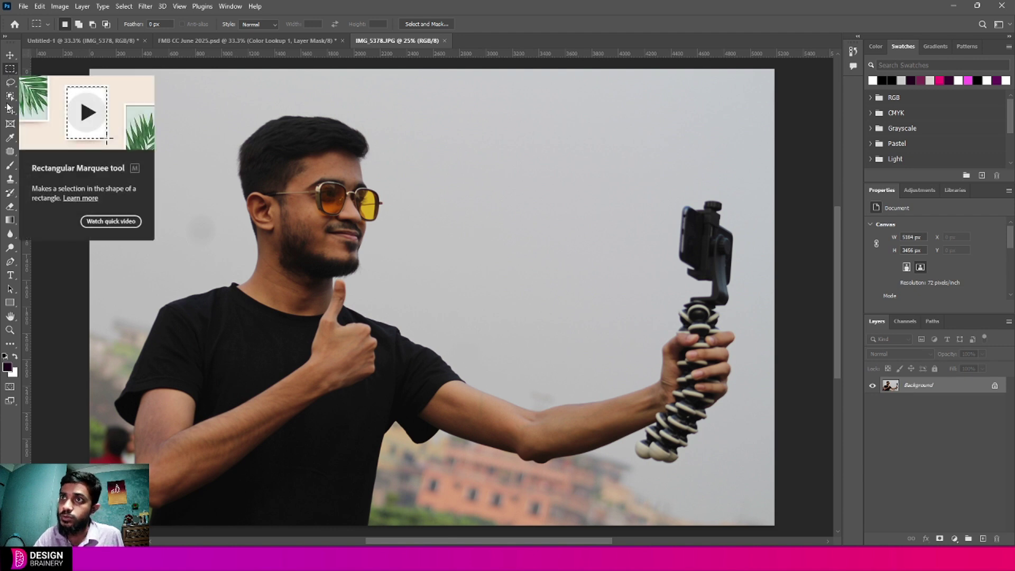
pyautogui.click(9, 107)
pyautogui.click(9, 96)
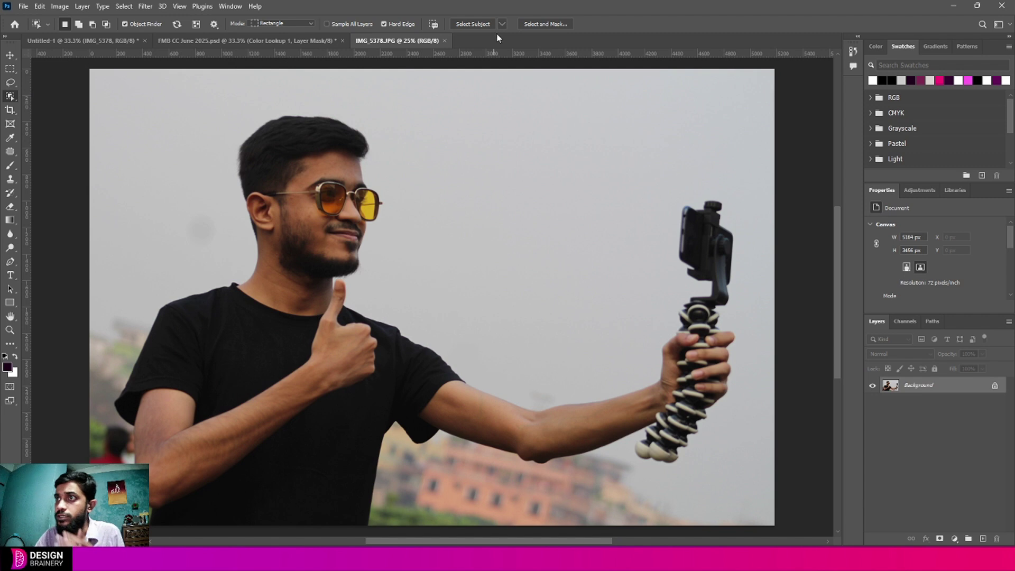
pyautogui.click(530, 14)
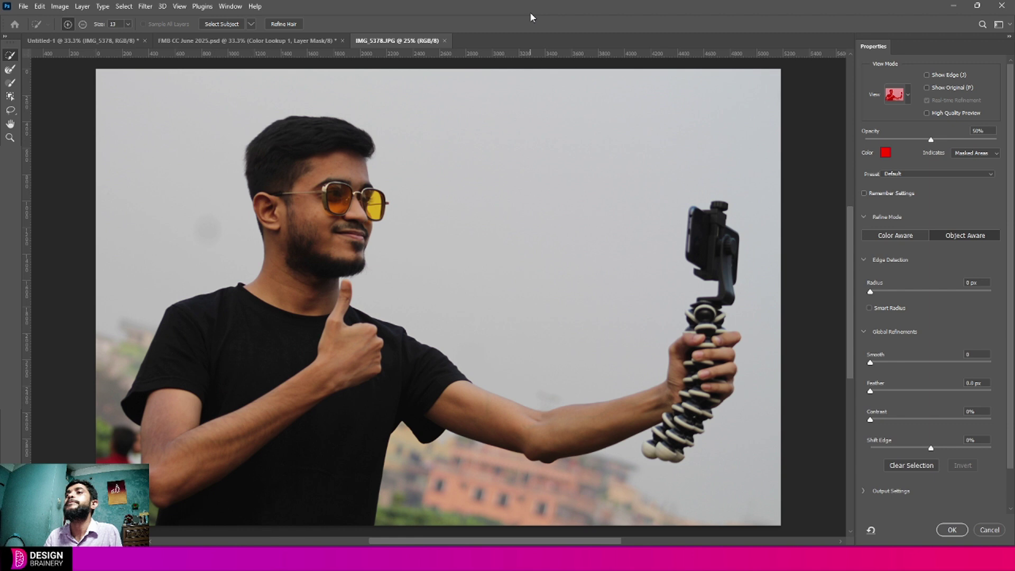
pyautogui.click(221, 24)
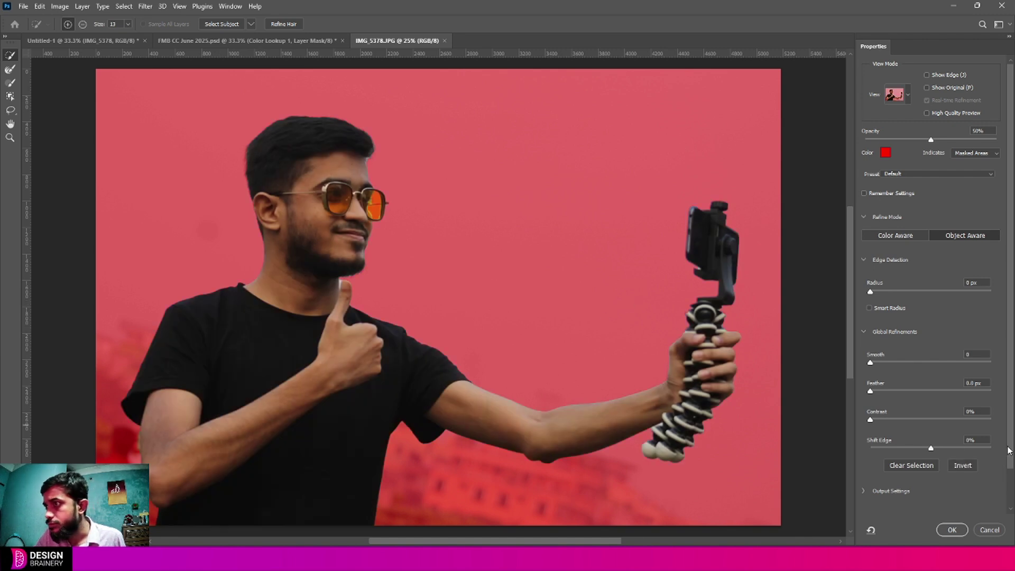
# Refine the subject selection with Contrast 16%, Shift Edge -29% and Smooth 17.
pyautogui.moveTo(870, 420); pyautogui.dragTo(889, 420)
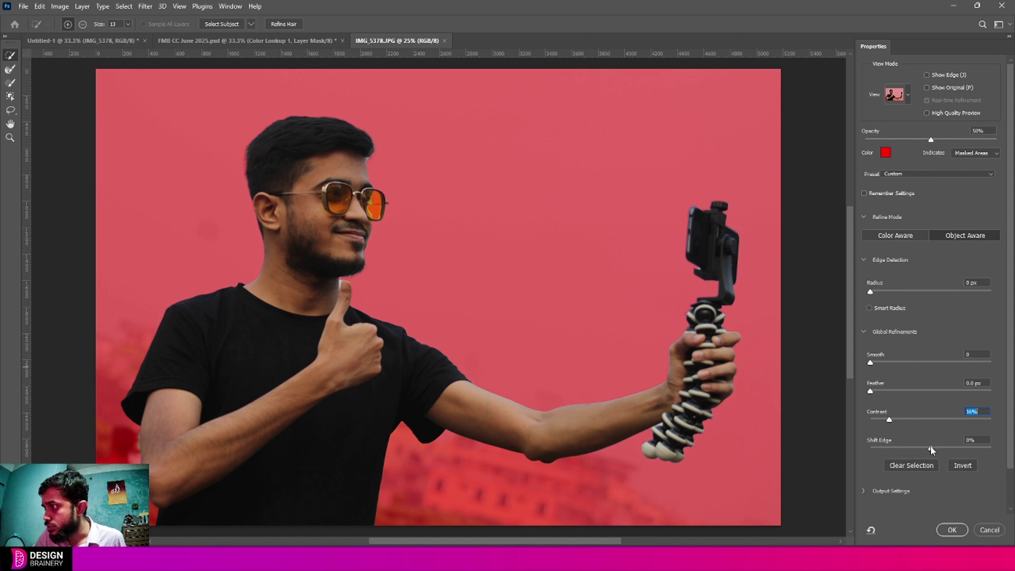
pyautogui.moveTo(930, 447); pyautogui.dragTo(913, 448)
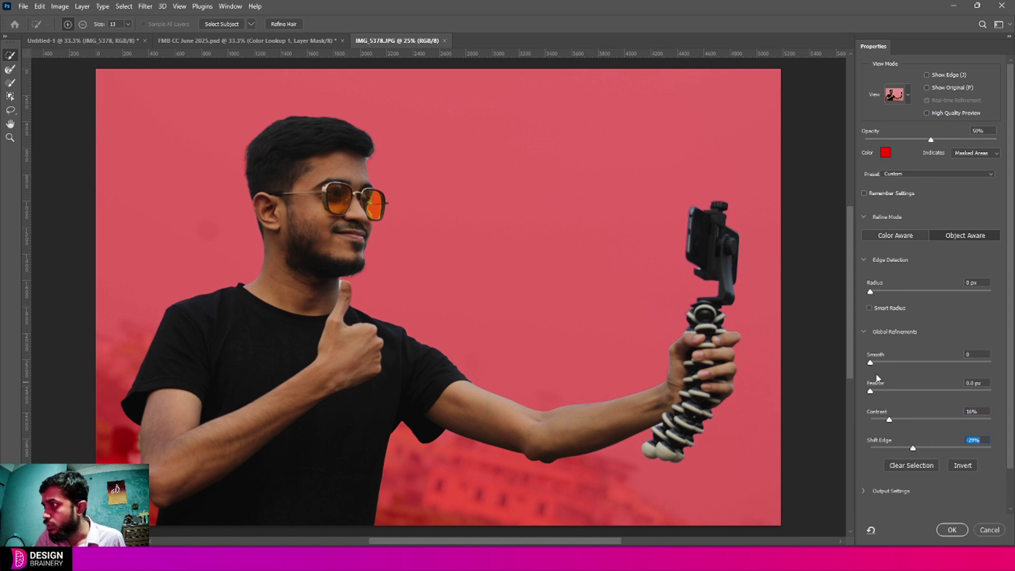
pyautogui.moveTo(870, 362); pyautogui.dragTo(890, 364)
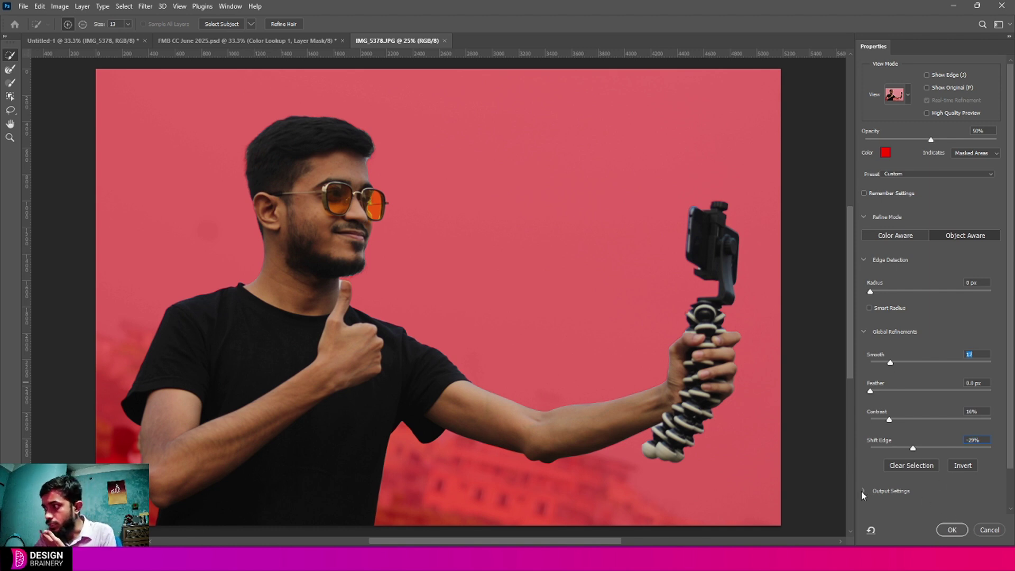
# Output the refined subject selection as a layer mask and try to save the smart object's contents.
pyautogui.scroll(-1, 861, 491)
pyautogui.click(865, 466)
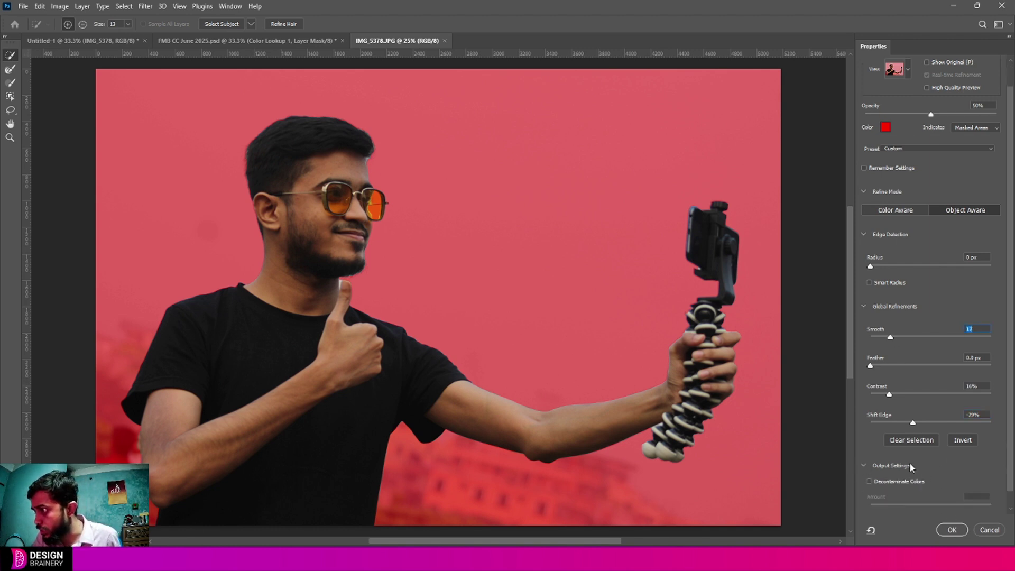
pyautogui.scroll(-1, 908, 462)
pyautogui.click(924, 505)
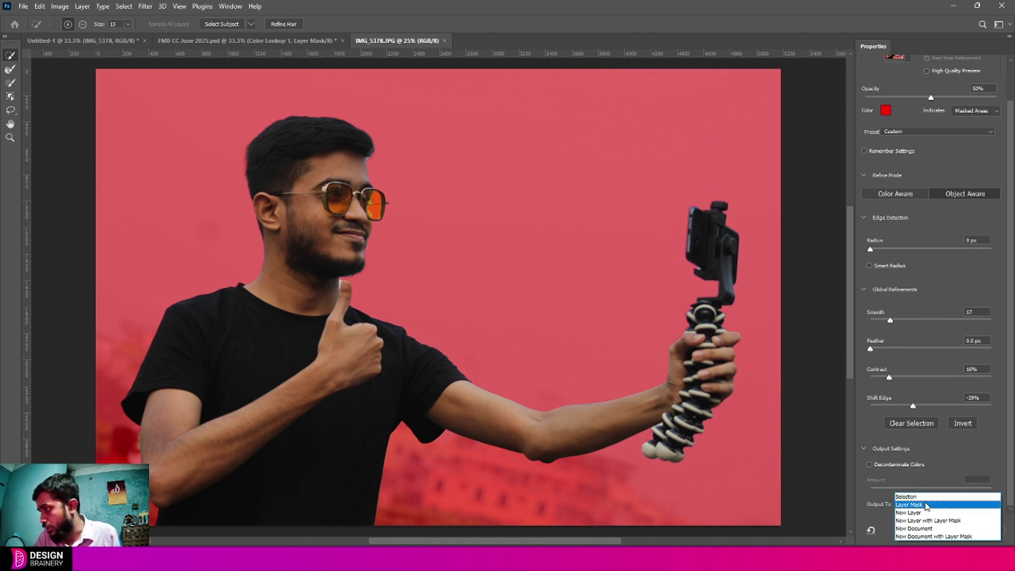
pyautogui.click(925, 505)
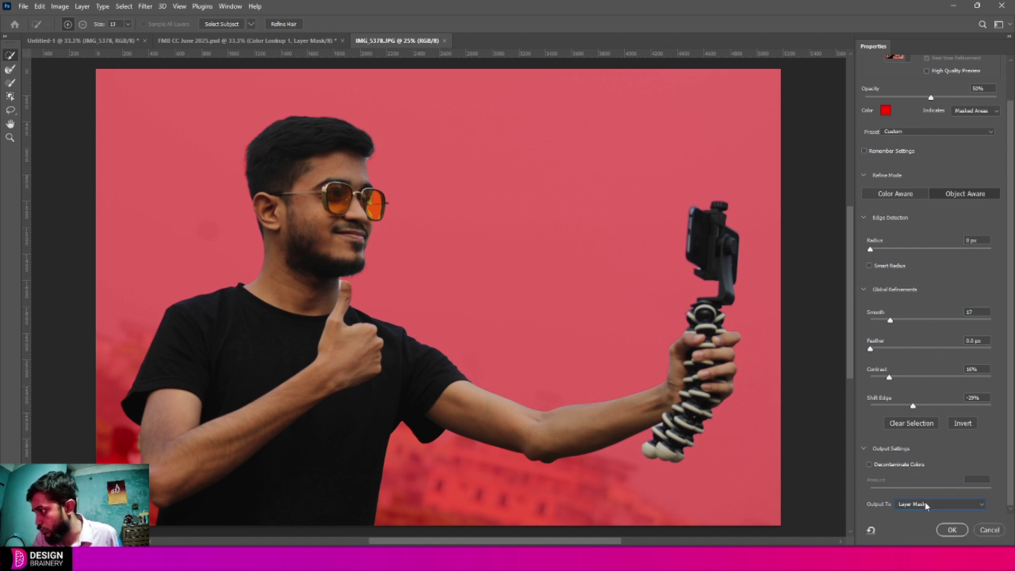
pyautogui.click(956, 534)
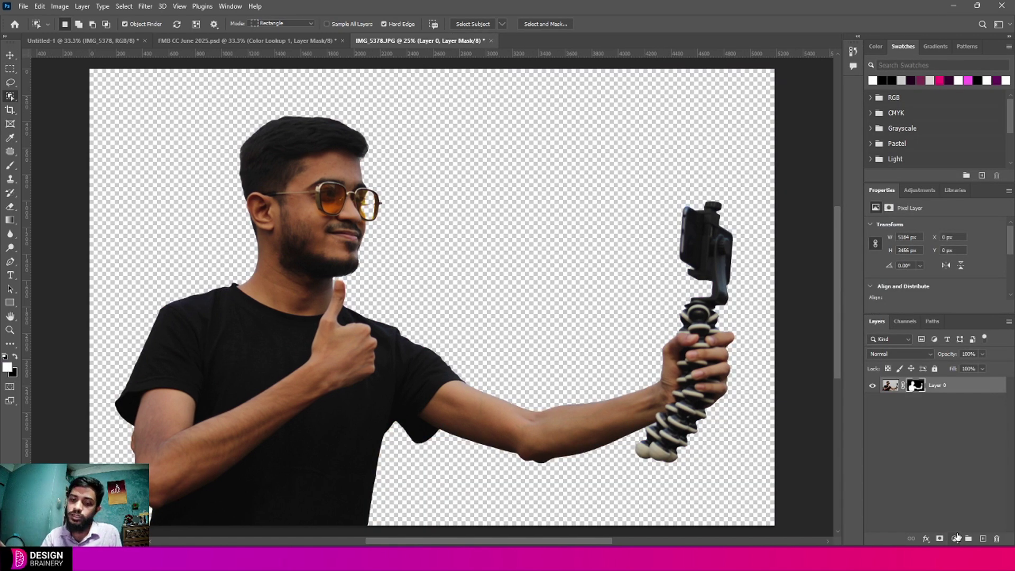
pyautogui.hotkey('ctrl', 's')
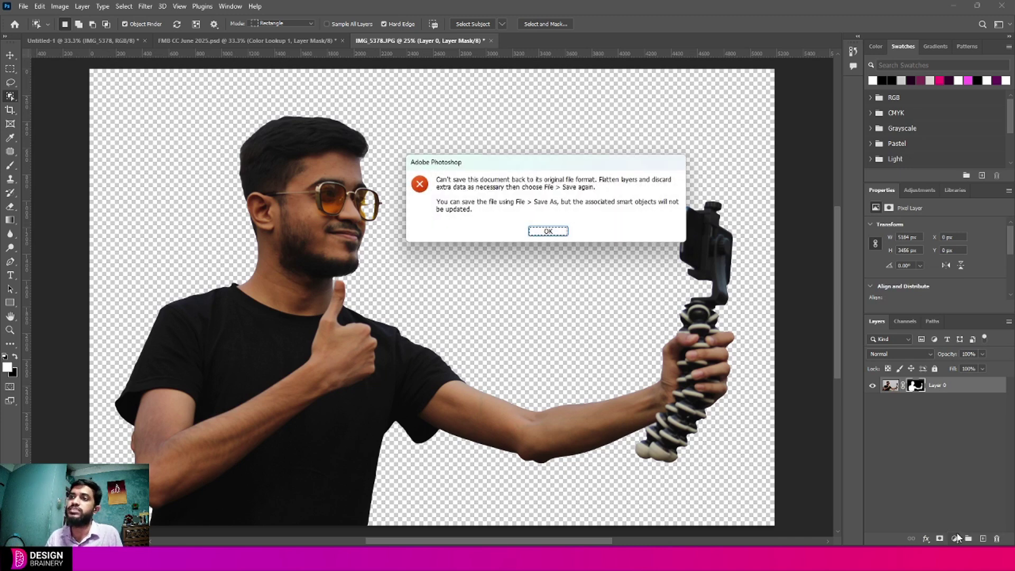
pyautogui.click(548, 231)
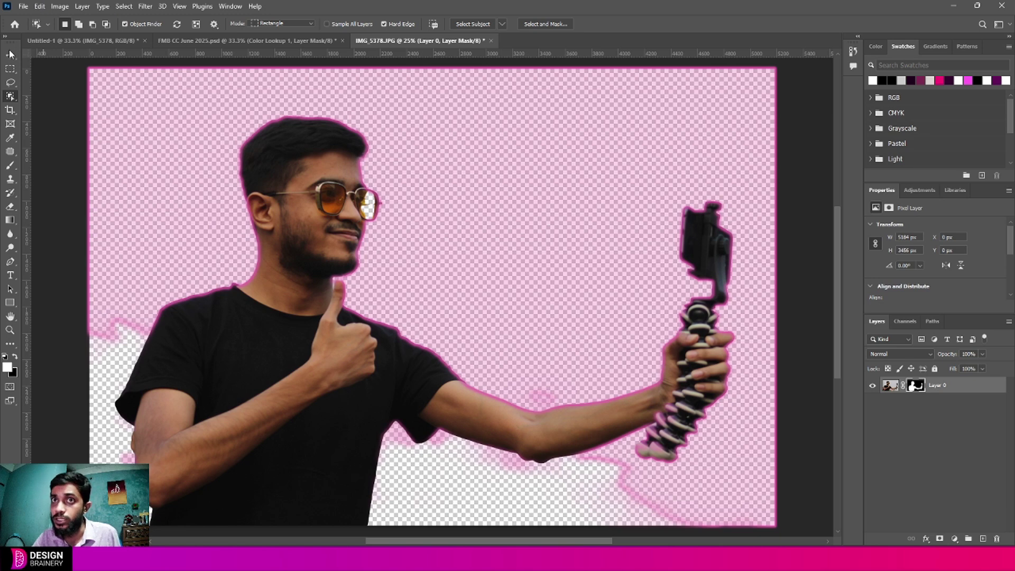
# Convert the masked Layer 0 to a smart object and copy it into the Untitled-1 poster.
pyautogui.click(10, 55)
pyautogui.click(889, 384)
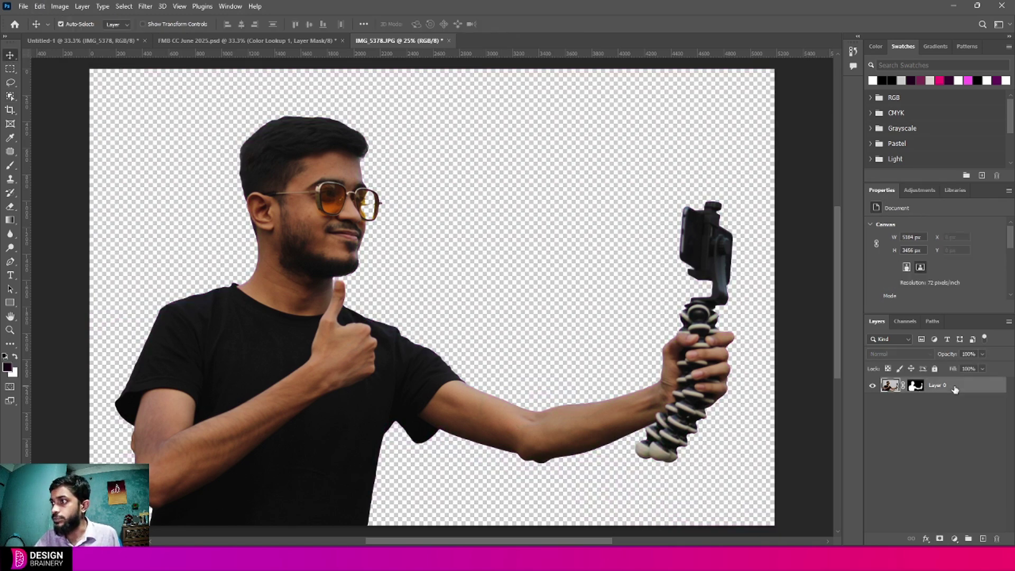
pyautogui.rightClick(959, 380)
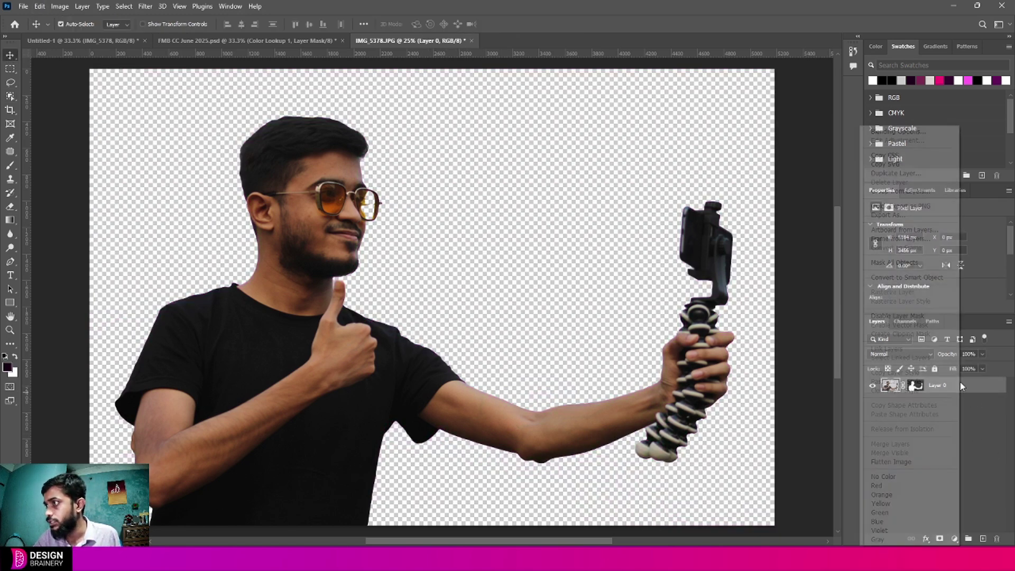
pyautogui.click(917, 277)
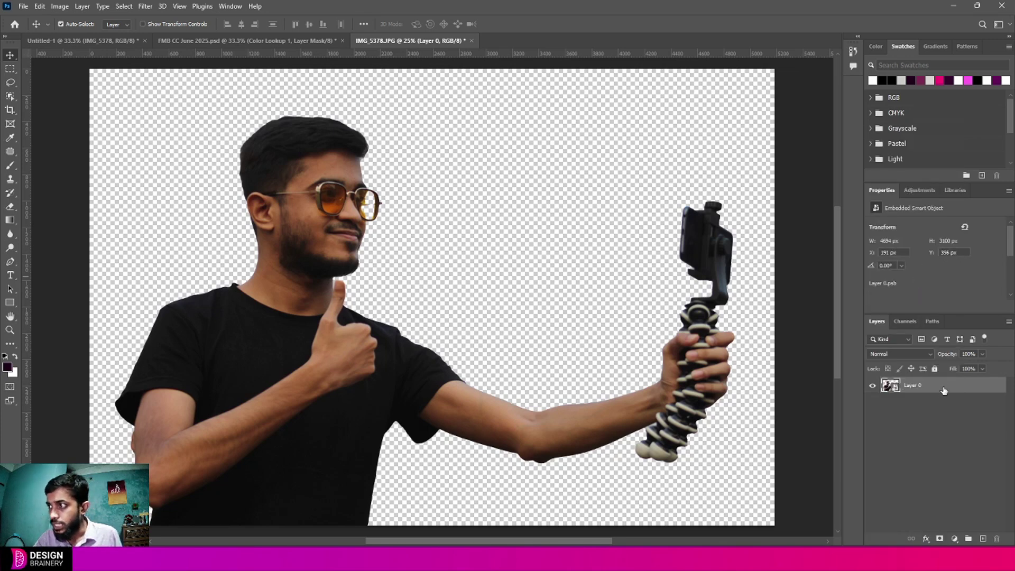
pyautogui.moveTo(939, 386); pyautogui.dragTo(328, 245)
# Delete the original IMG_5378 photo layer and shift the cut-out man until his face shows on the poster.
pyautogui.click(932, 417)
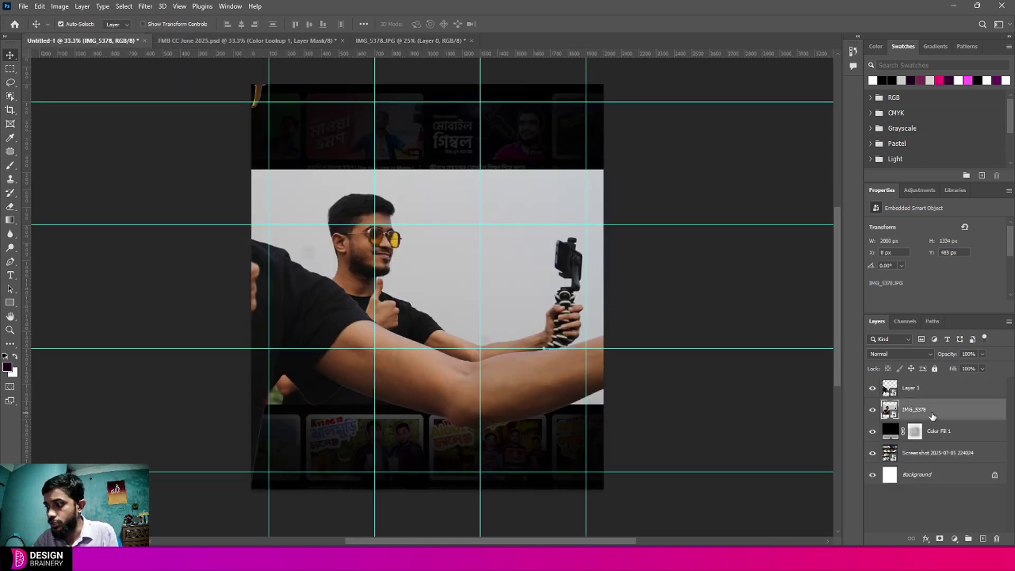
pyautogui.press('Delete')
pyautogui.moveTo(426, 385); pyautogui.dragTo(622, 396)
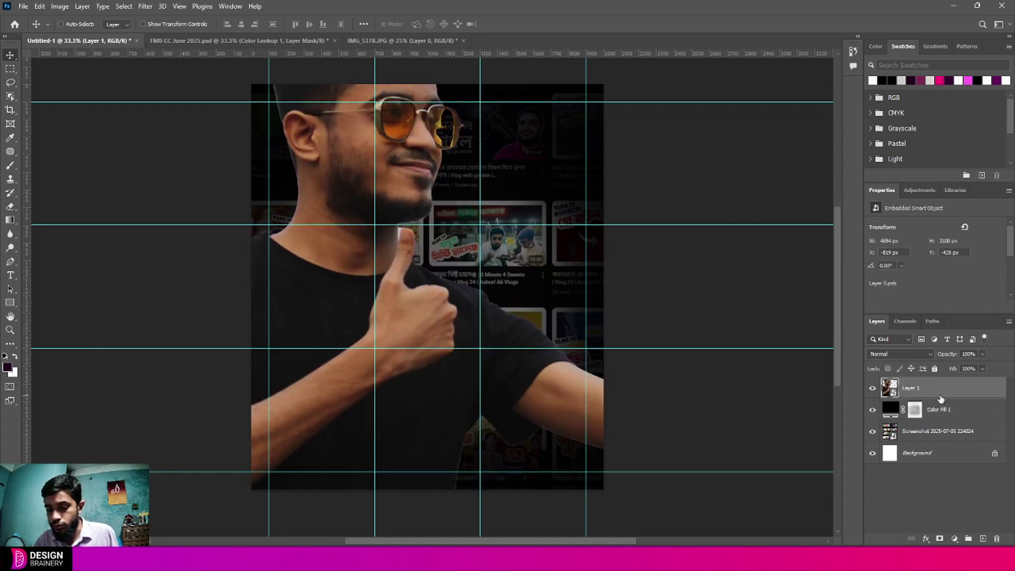
# Scale the cut-out man down to about 1684 × 1112 px and place him at about X 158 px, Y 594 px.
pyautogui.hotkey('ctrl', 't')
pyautogui.scroll(-5, 408, 315)
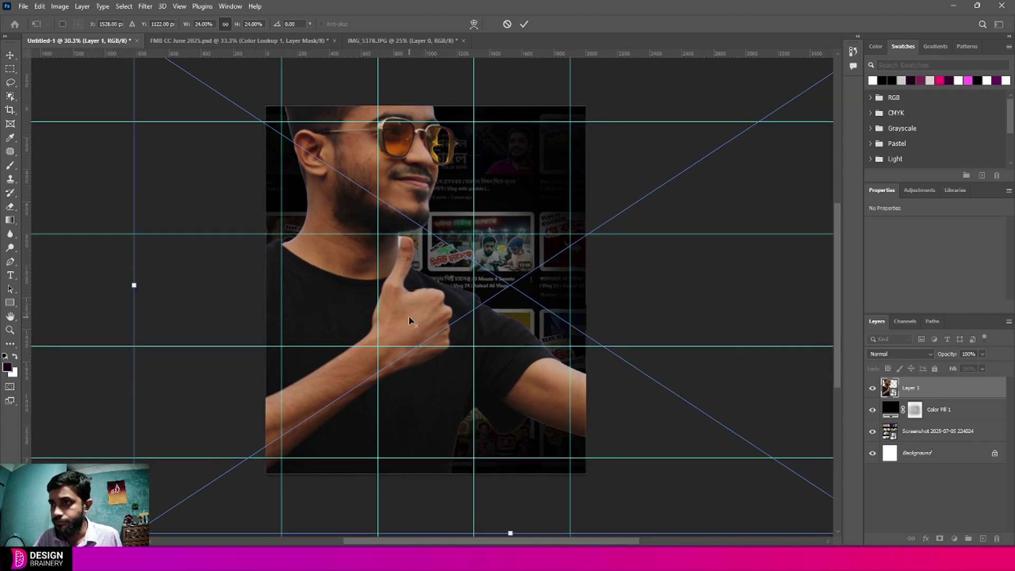
pyautogui.moveTo(635, 302); pyautogui.dragTo(543, 302)
pyautogui.scroll(5, 449, 312)
pyautogui.moveTo(402, 329); pyautogui.dragTo(336, 344)
pyautogui.moveTo(603, 306); pyautogui.dragTo(500, 304)
pyautogui.moveTo(252, 342); pyautogui.dragTo(274, 334)
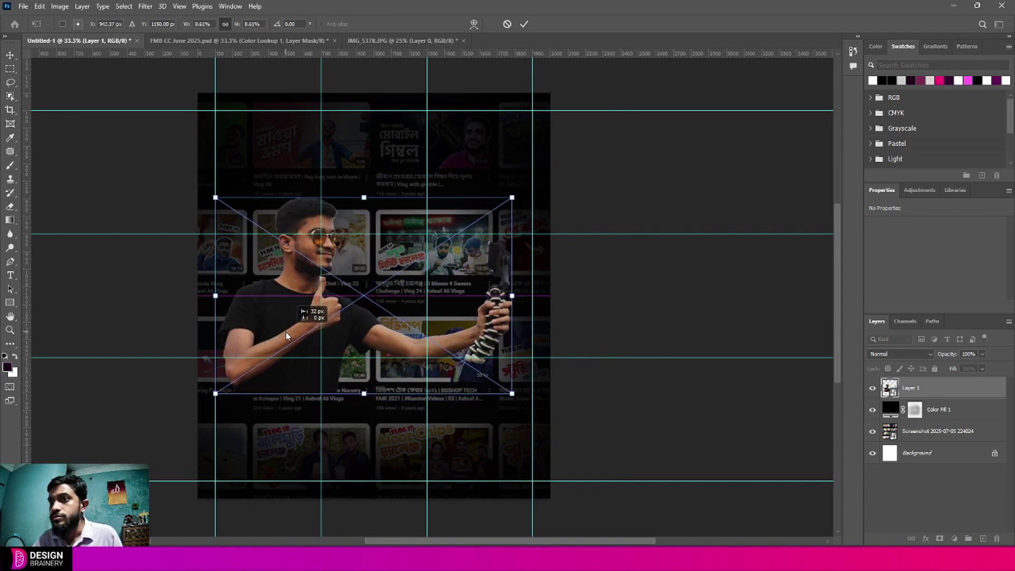
pyautogui.press('Return')
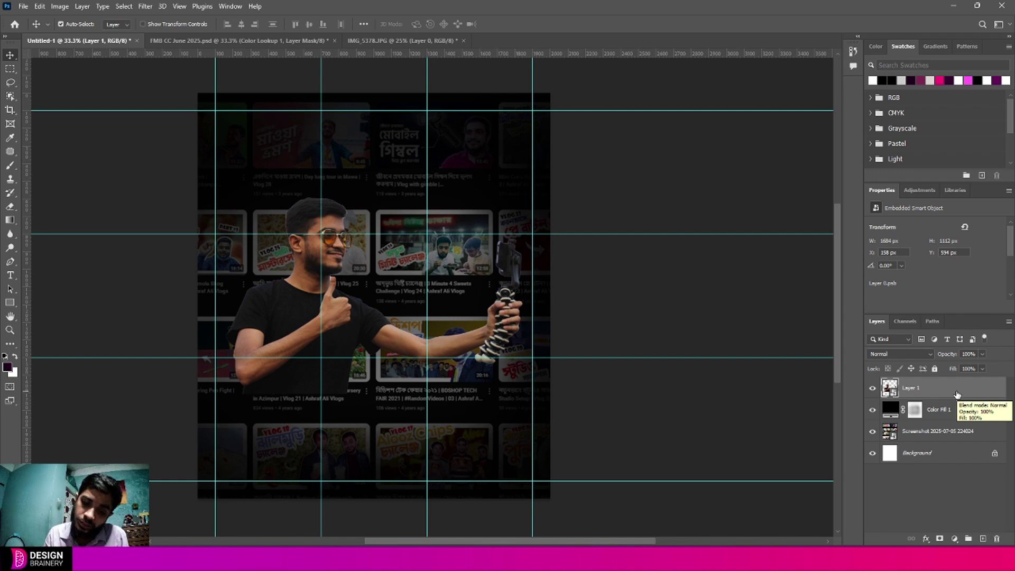
# Rename the cut-out man's layer as Subject.
pyautogui.doubleClick(914, 389)
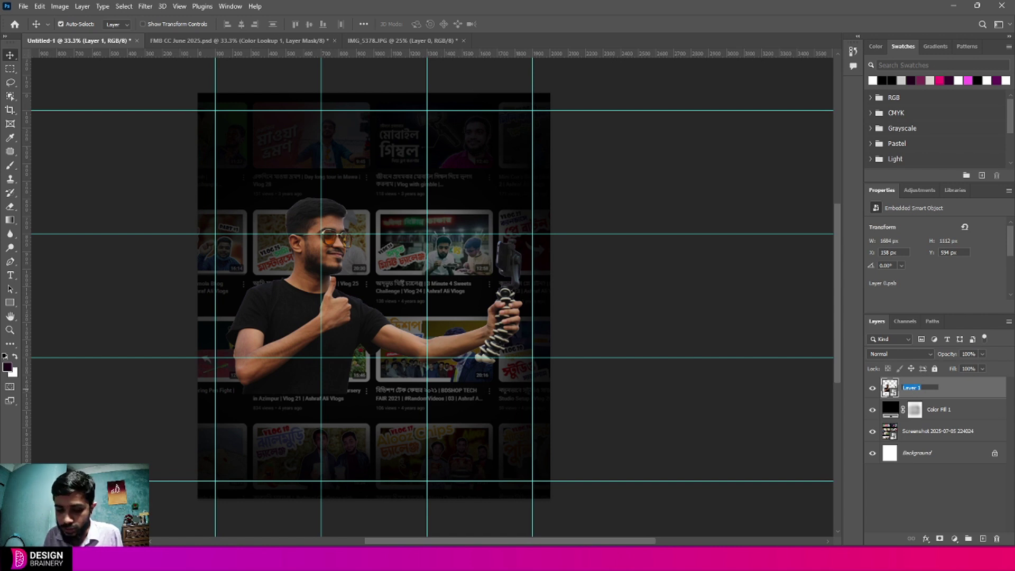
pyautogui.write('Subject')
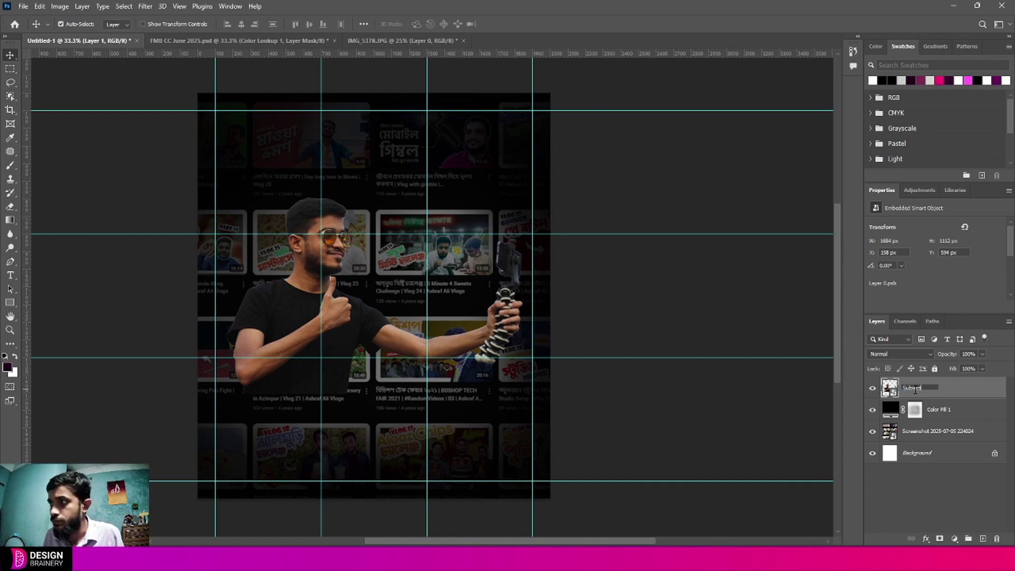
pyautogui.press('Return')
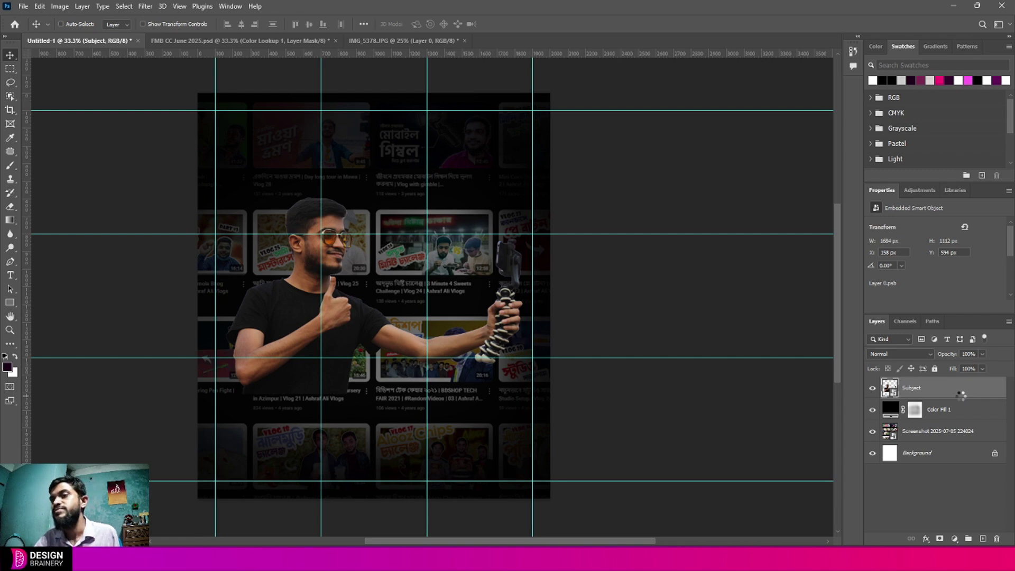
# Open the Camera Raw Filter on Subject; set Exposure +0.20, Highlights +17, Shadows +39, Whites +16, Blacks -36 and Texture +42, and raise Clarity.
pyautogui.hotkey('ctrl', 'shift', 'a')
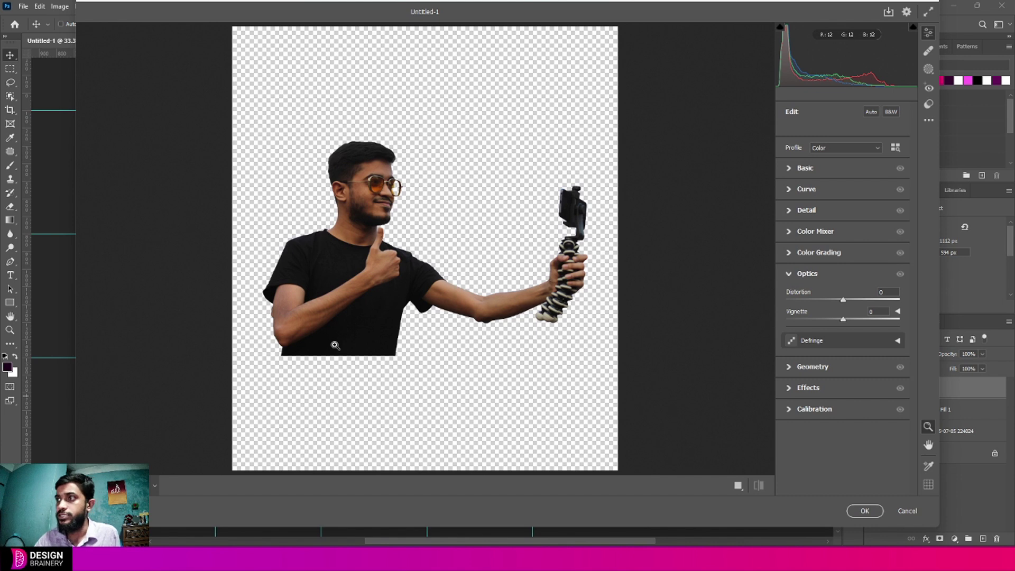
pyautogui.click(828, 169)
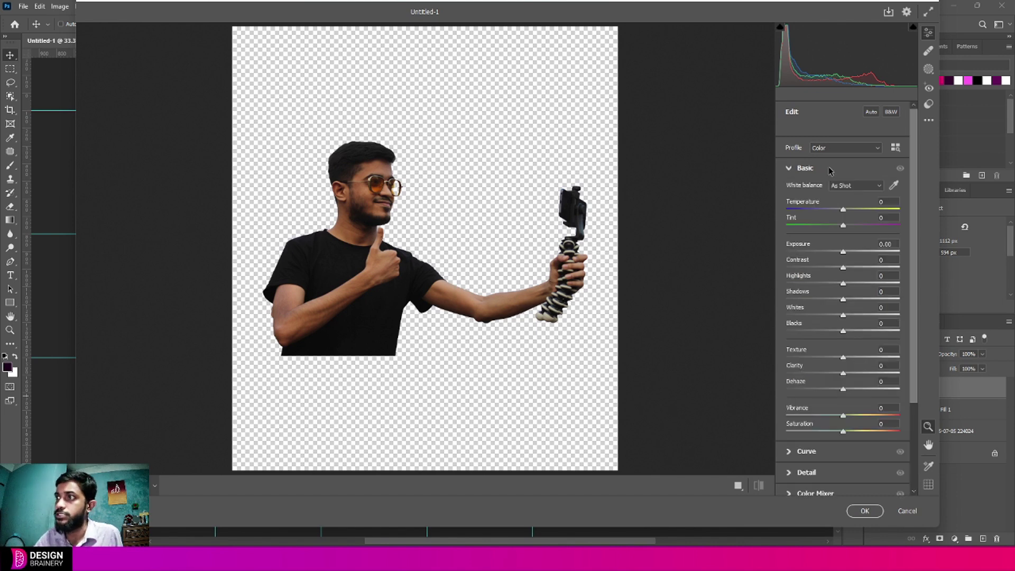
pyautogui.keyDown('ctrl'); pyautogui.click(379, 195); pyautogui.keyUp('ctrl')
pyautogui.moveTo(401, 232); pyautogui.dragTo(419, 268)
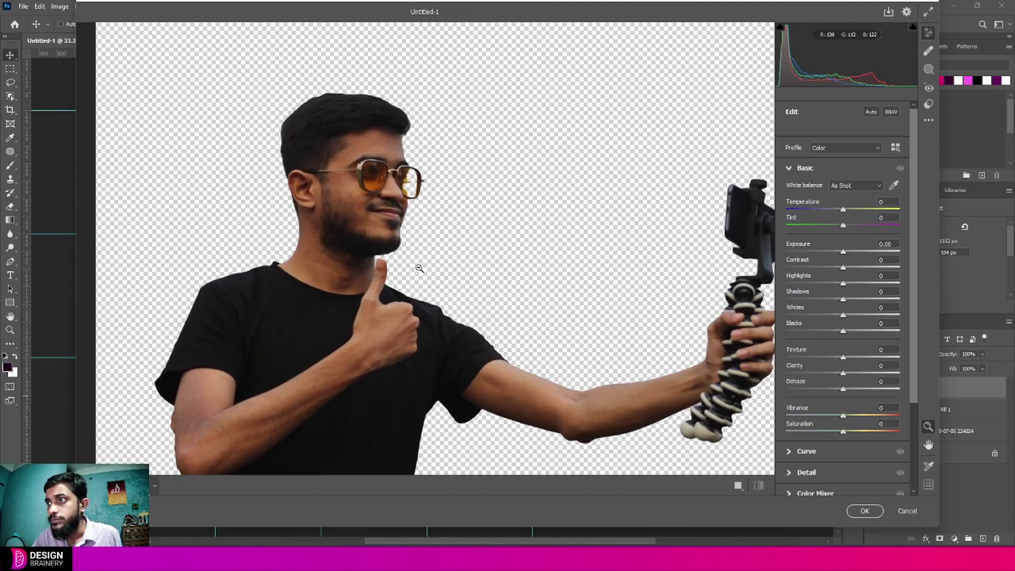
pyautogui.press('space')
pyautogui.moveTo(489, 252); pyautogui.dragTo(412, 263)
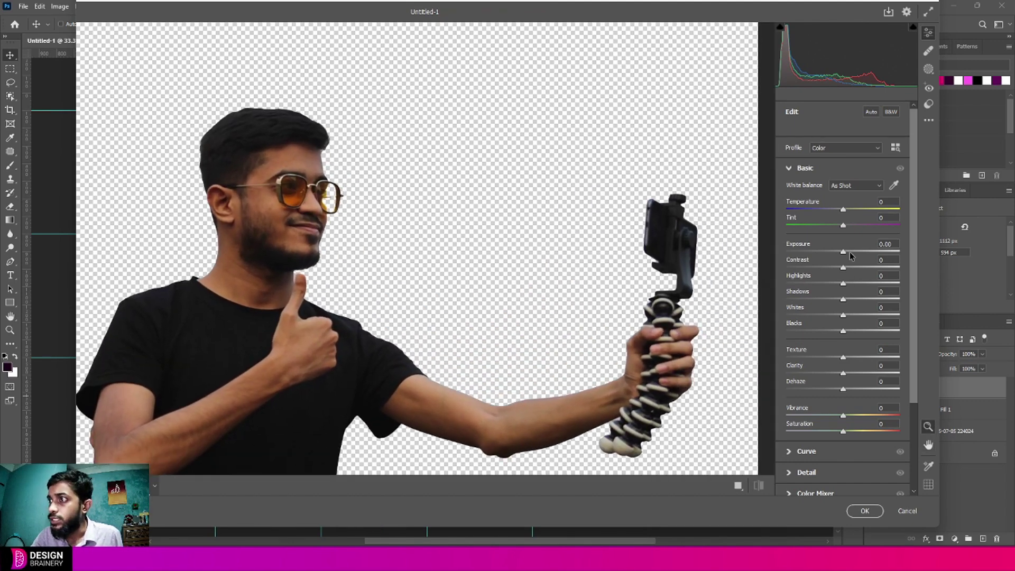
pyautogui.moveTo(843, 252); pyautogui.dragTo(847, 255)
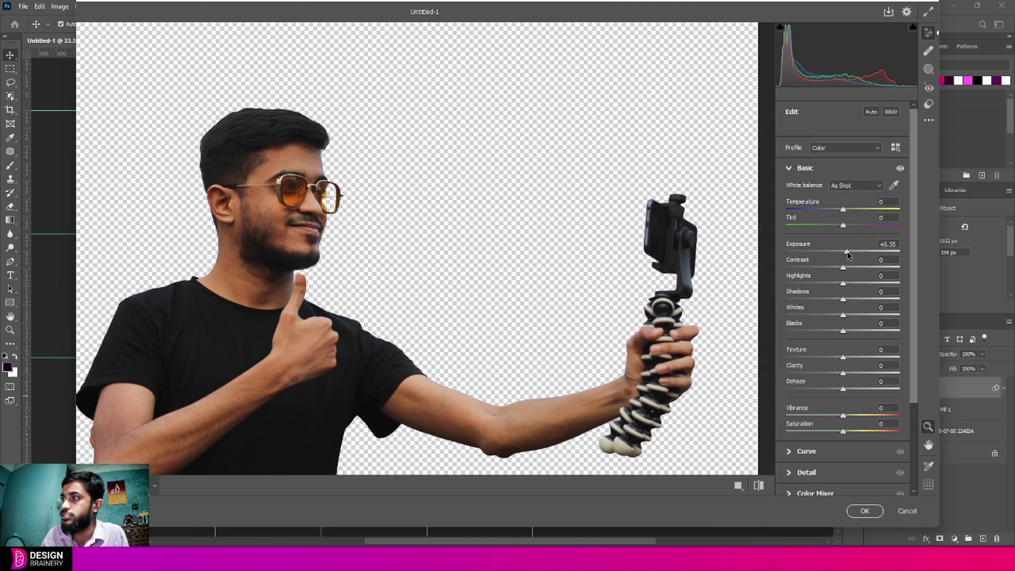
pyautogui.moveTo(847, 255); pyautogui.dragTo(853, 285)
pyautogui.moveTo(843, 300); pyautogui.dragTo(905, 357)
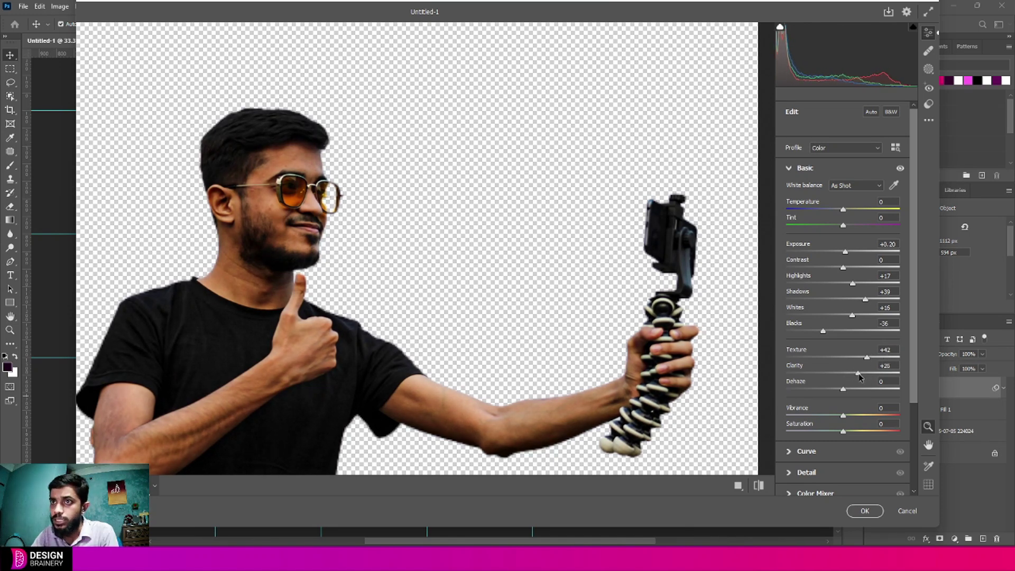
# Increase the sharpening and add slight noise reduction in the Camera Raw Detail settings.
pyautogui.scroll(-3, 905, 357)
pyautogui.click(806, 356)
pyautogui.moveTo(786, 236); pyautogui.dragTo(827, 236)
pyautogui.moveTo(786, 256); pyautogui.dragTo(804, 257)
# Adjust the Color Mixer colour by colour, with Reds at Saturation +45 and Luminance +39, and apply the Camera Raw Filter.
pyautogui.moveTo(843, 323); pyautogui.dragTo(787, 306)
pyautogui.click(802, 265)
pyautogui.click(828, 265)
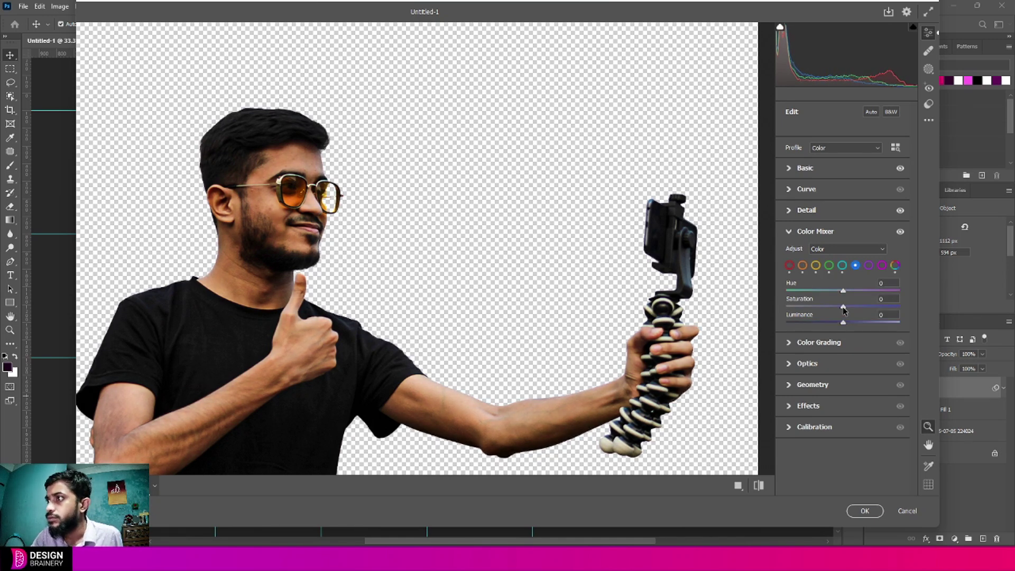
pyautogui.click(881, 265)
pyautogui.moveTo(843, 322); pyautogui.dragTo(868, 307)
pyautogui.click(789, 266)
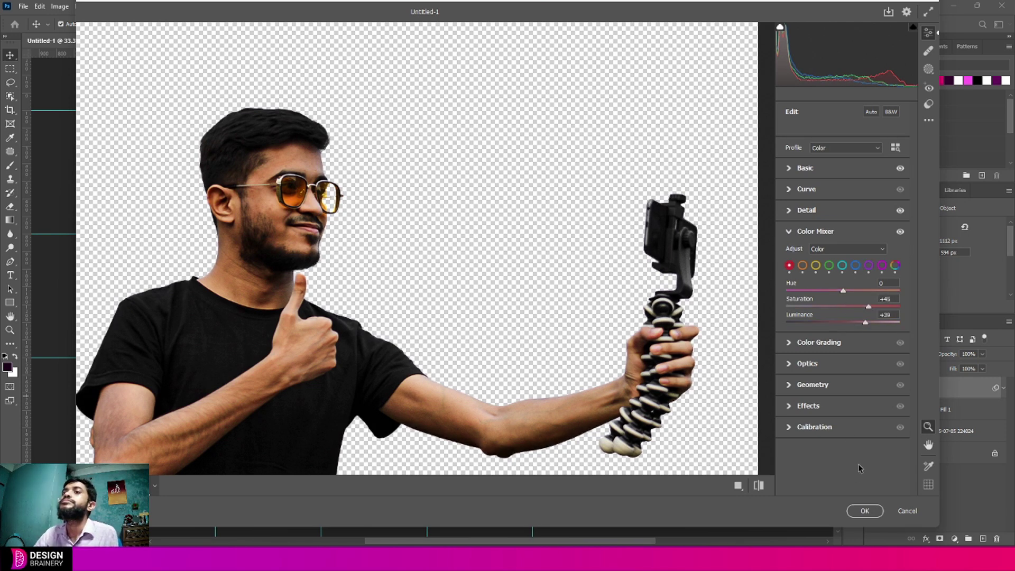
pyautogui.click(865, 510)
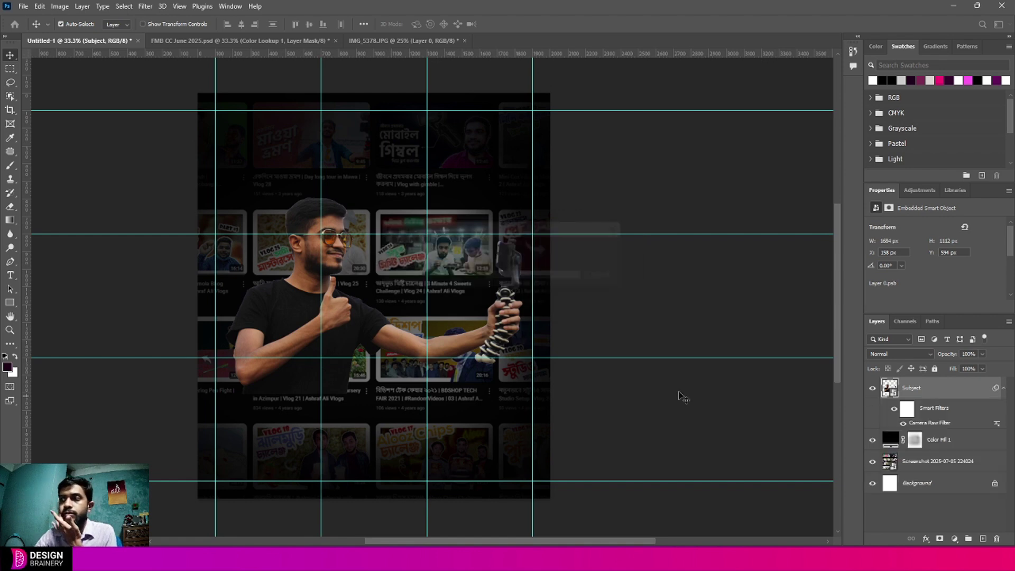
# Compare the man with the Subject layer's smart filters switched off and on again.
pyautogui.scroll(2, 279, 291)
pyautogui.scroll(1, 344, 272)
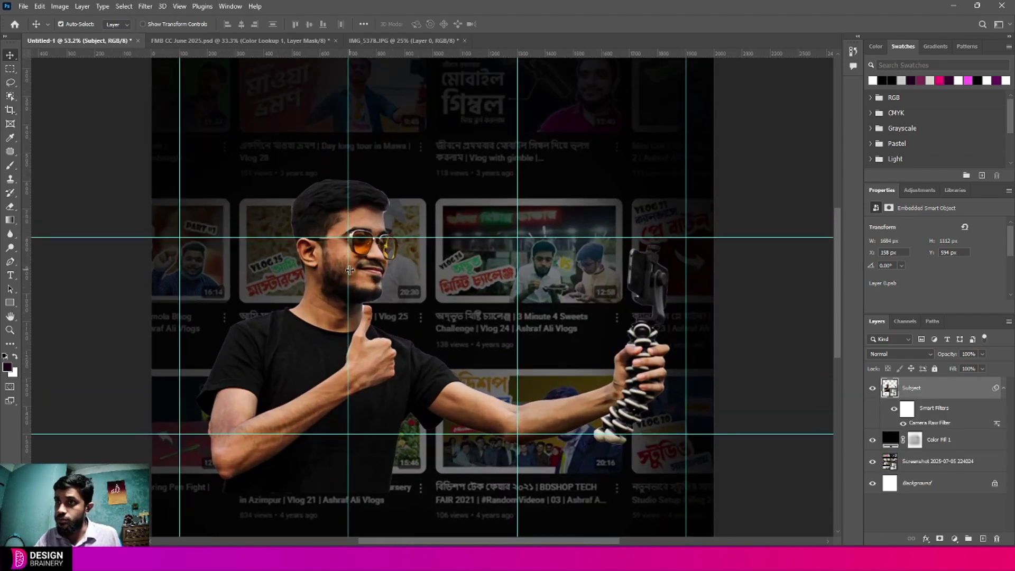
pyautogui.click(894, 411)
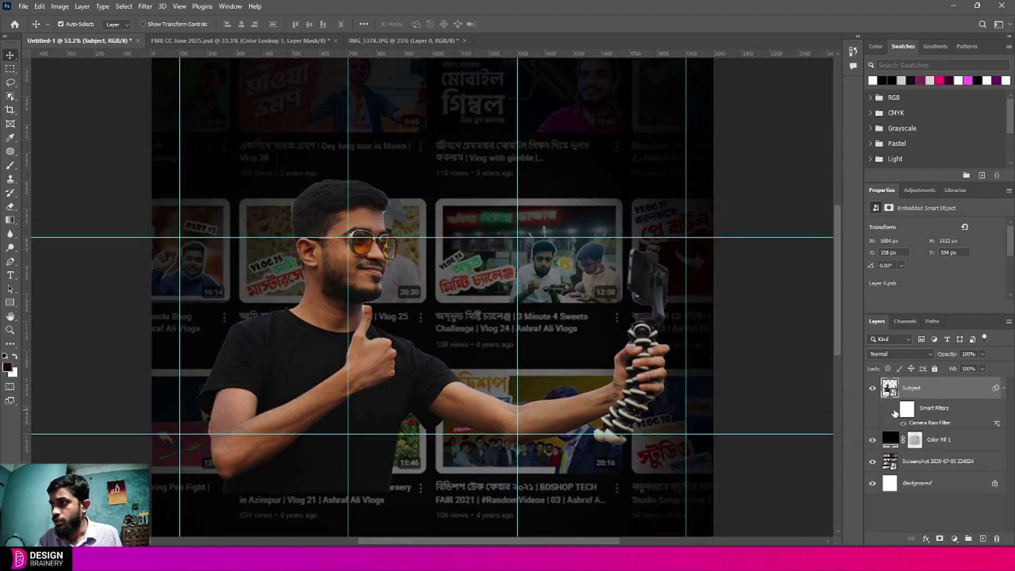
pyautogui.click(894, 411)
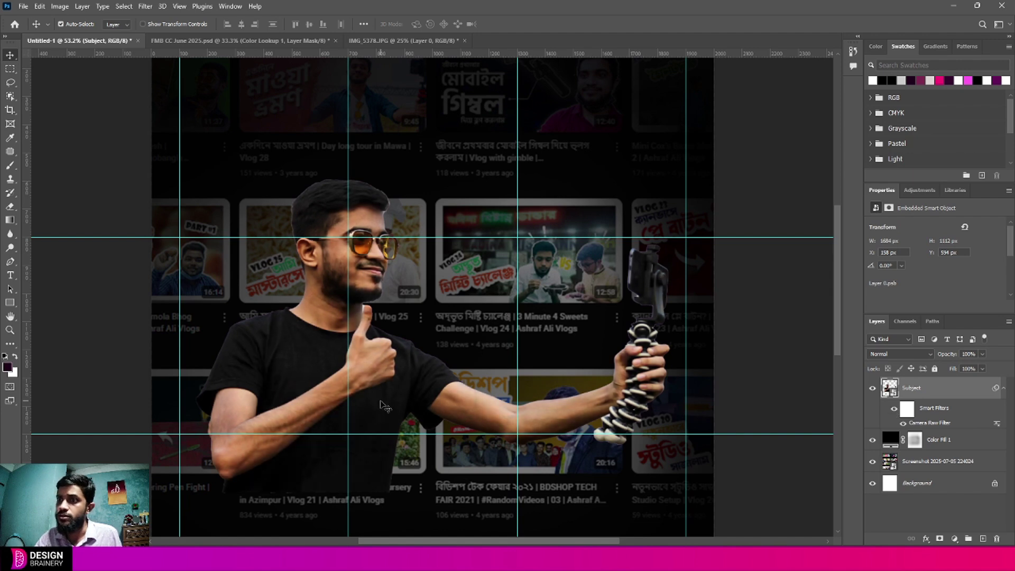
pyautogui.scroll(-3, 394, 359)
pyautogui.scroll(2, 394, 360)
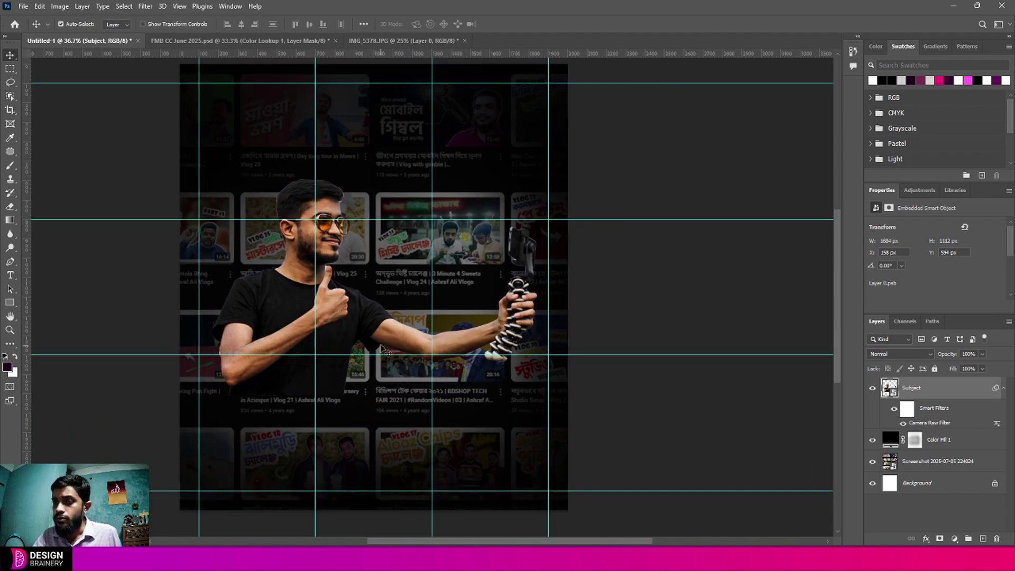
# Close FMB CC June 2025.psd and IMG_5378.JPG without saving their changes.
pyautogui.click(281, 42)
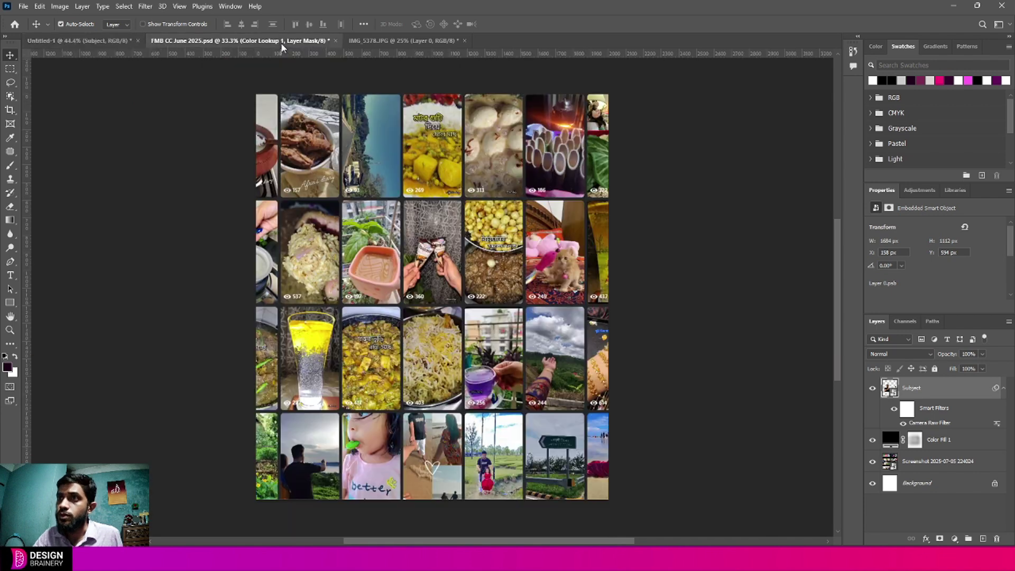
pyautogui.click(335, 41)
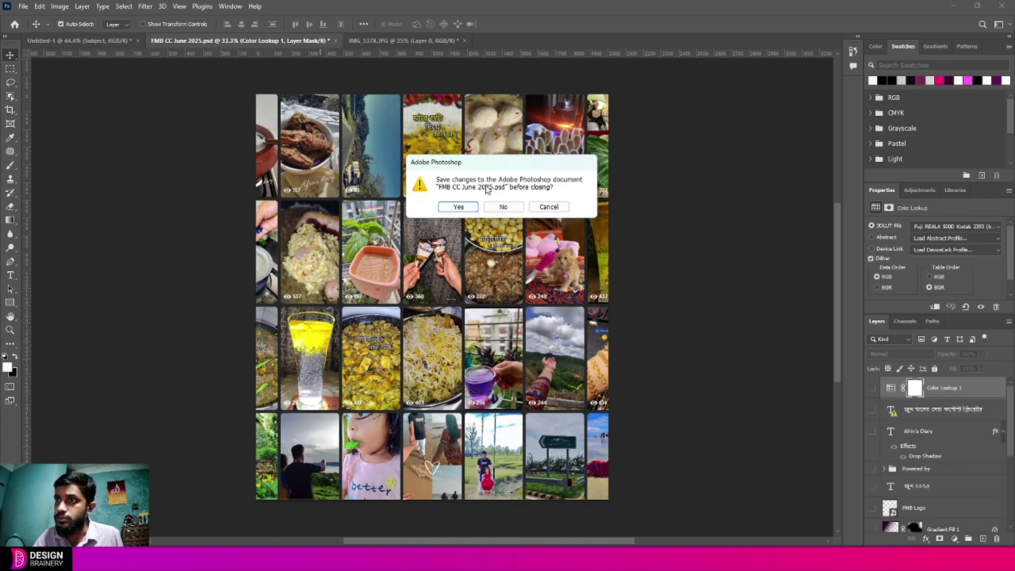
pyautogui.click(503, 207)
pyautogui.click(232, 42)
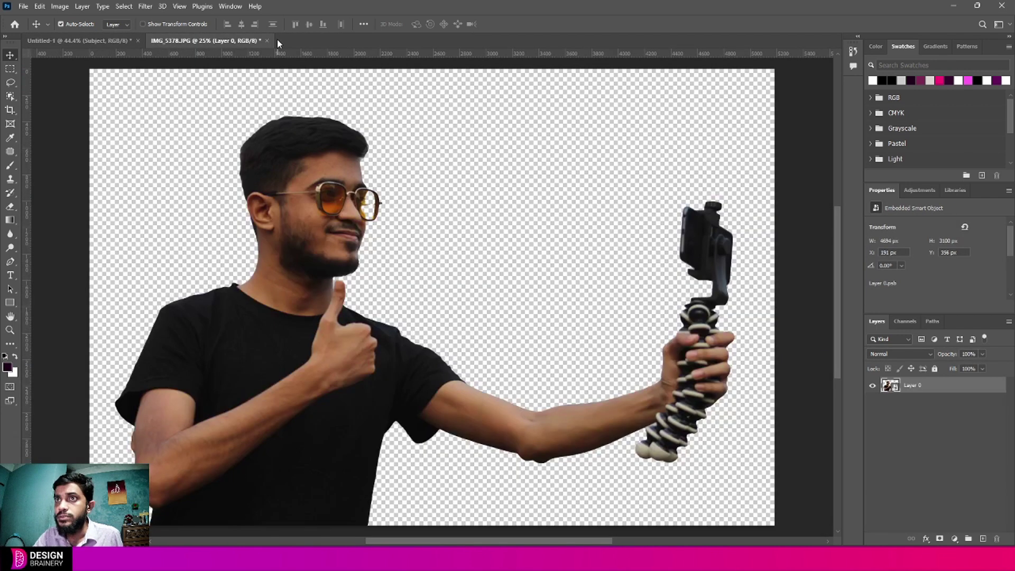
pyautogui.click(266, 41)
pyautogui.click(506, 210)
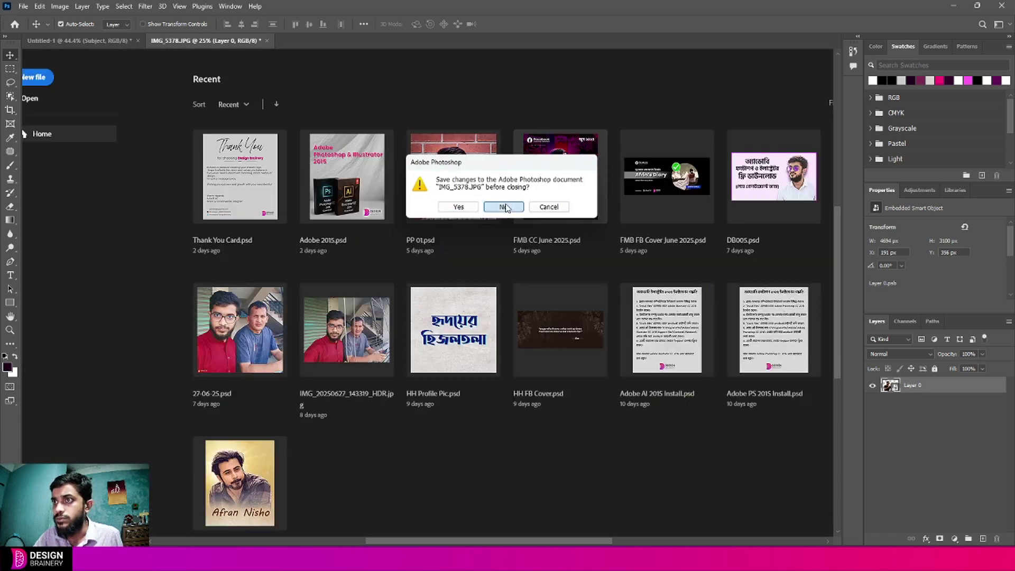
# Move the cut-out man slightly down on the poster to about Y 621 px.
pyautogui.moveTo(361, 311); pyautogui.dragTo(366, 331)
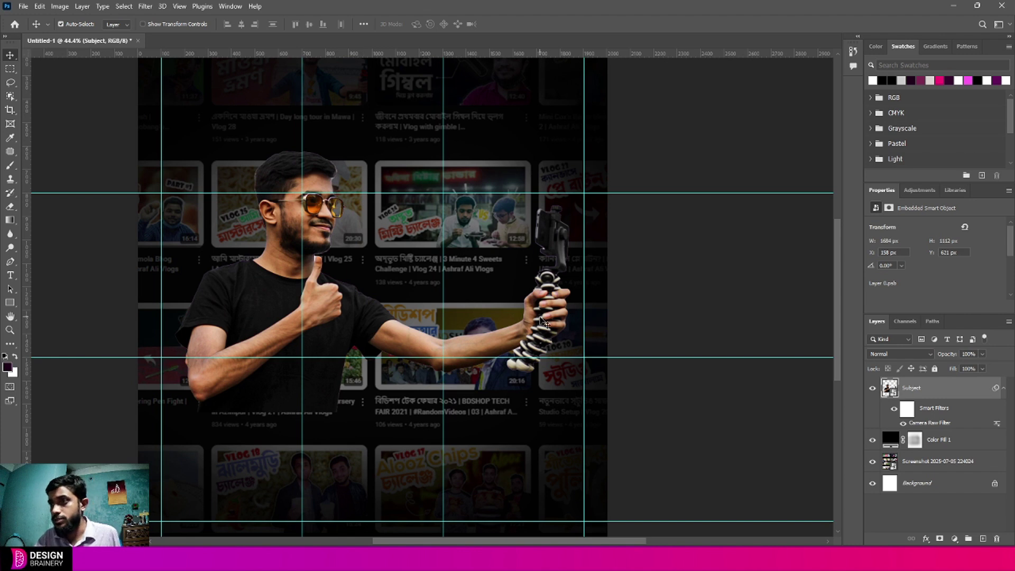
# Scale the cut-out man to 1800 × 1188 px so he spans the outer vertical guides, starting at X 100 px.
pyautogui.hotkey('ctrl', 't')
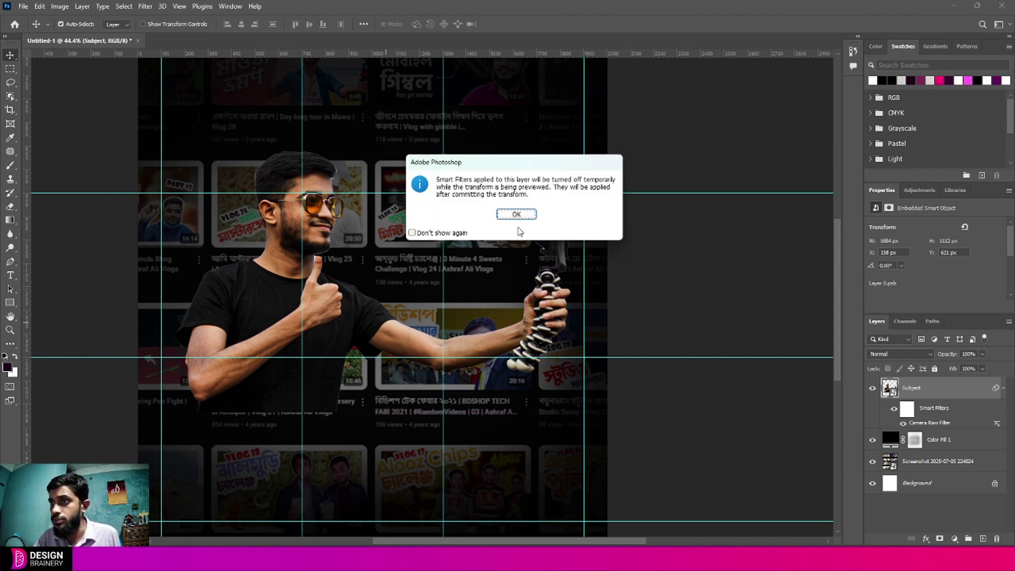
pyautogui.click(516, 214)
pyautogui.moveTo(180, 289); pyautogui.dragTo(167, 289)
pyautogui.moveTo(577, 284); pyautogui.dragTo(585, 285)
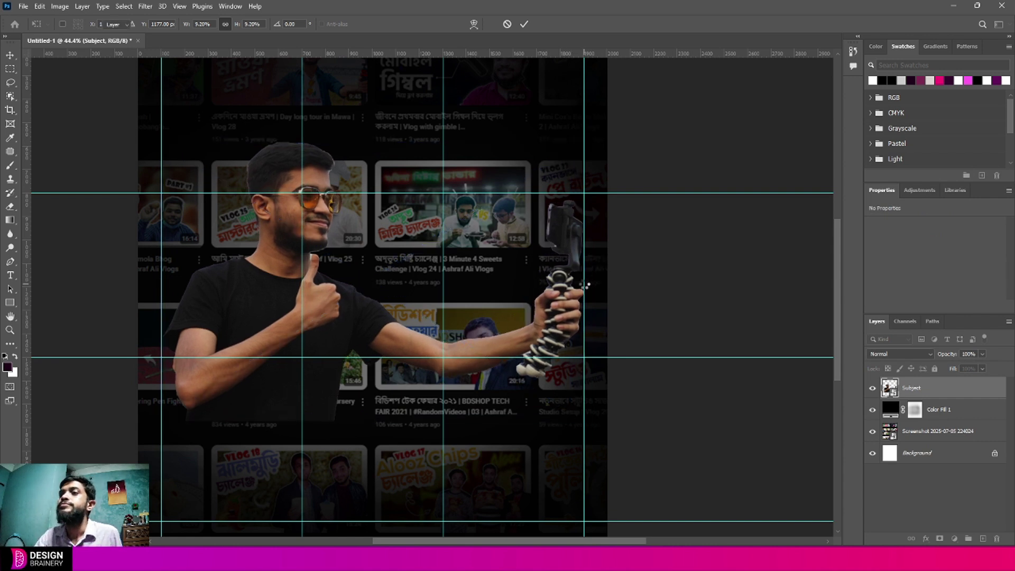
pyautogui.press('Return')
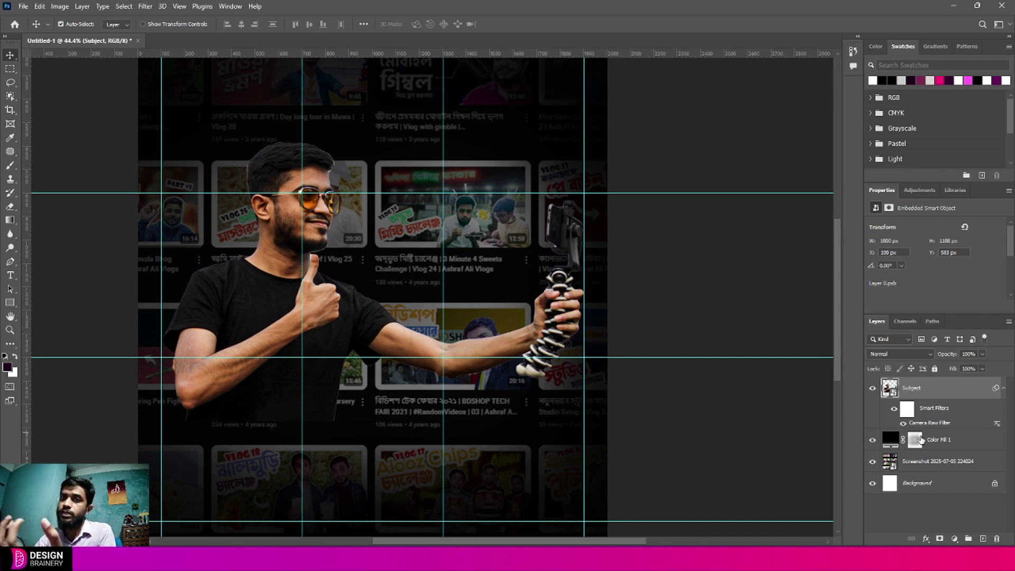
# Add a yellow (#ffde00) Solid Color fill layer above Color Fill 1, beneath the man.
pyautogui.click(961, 449)
pyautogui.click(954, 539)
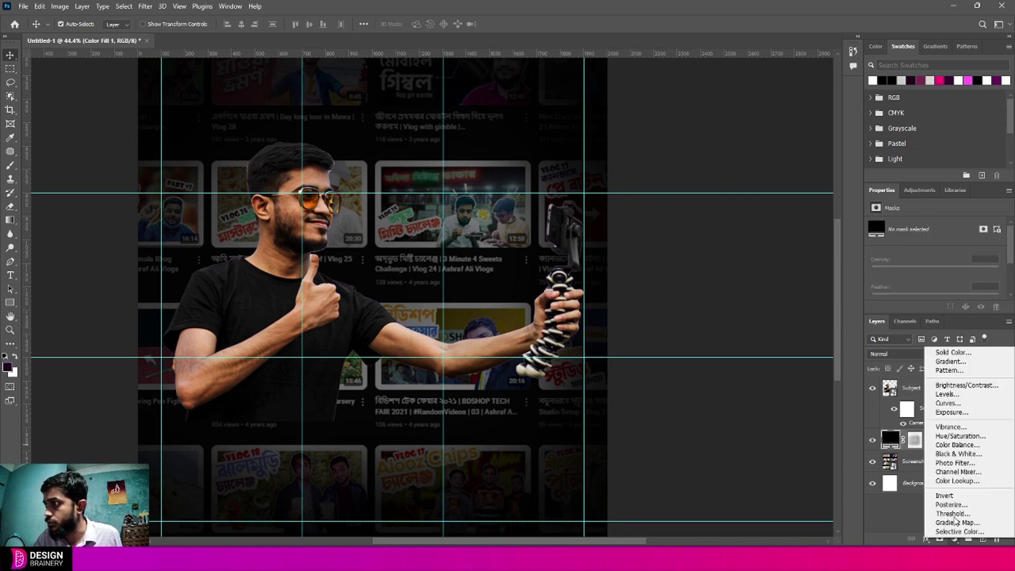
pyautogui.click(961, 353)
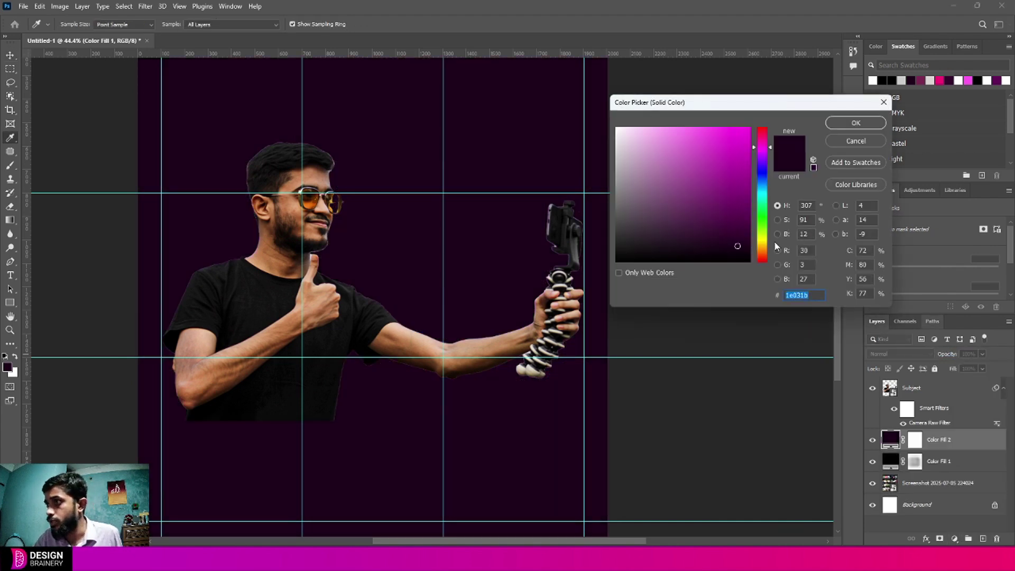
pyautogui.click(761, 247)
pyautogui.moveTo(740, 143)
pyautogui.mouseDown()
pyautogui.moveTo(756, 122)
pyautogui.moveTo(733, 137)
pyautogui.moveTo(766, 117)
pyautogui.mouseUp()
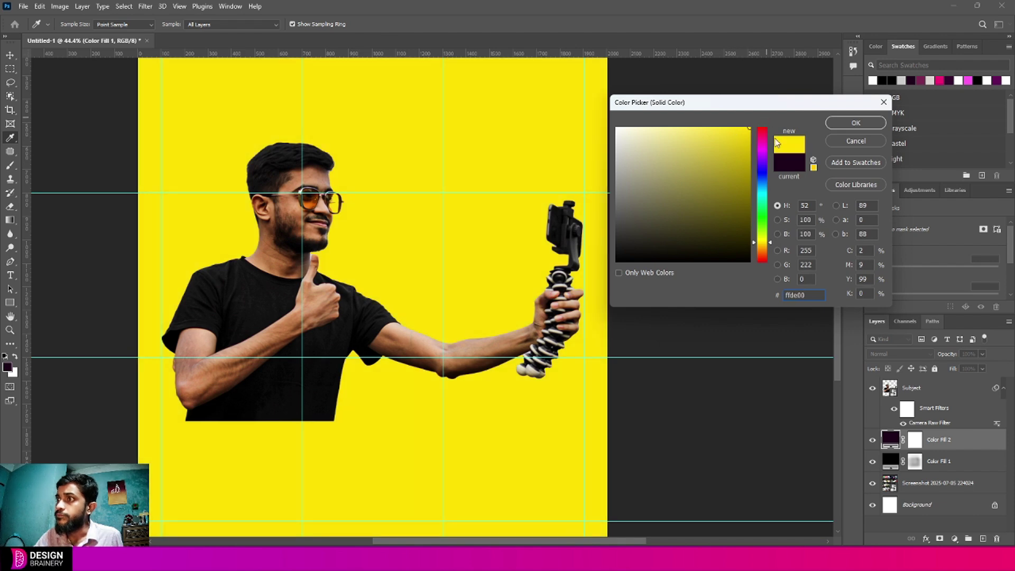
pyautogui.click(853, 125)
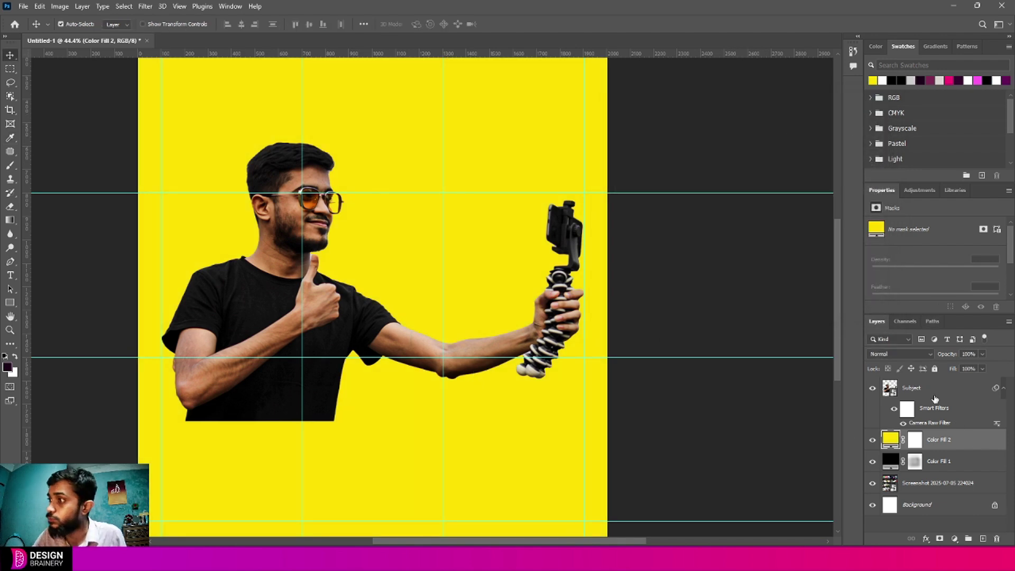
# Try several blend modes on the yellow fill layer and set it to Linear Dodge (Add).
pyautogui.click(918, 353)
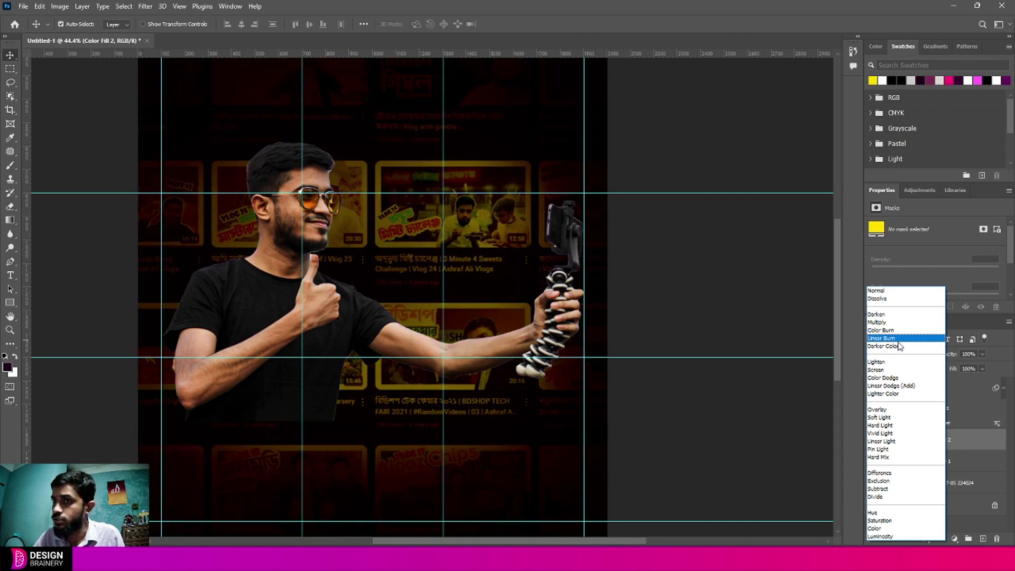
pyautogui.press('Down')
pyautogui.press('Down')
pyautogui.press('Down')
pyautogui.press('Down')
pyautogui.press('Down')
pyautogui.press('Down')
pyautogui.press('Down')
pyautogui.press('Down')
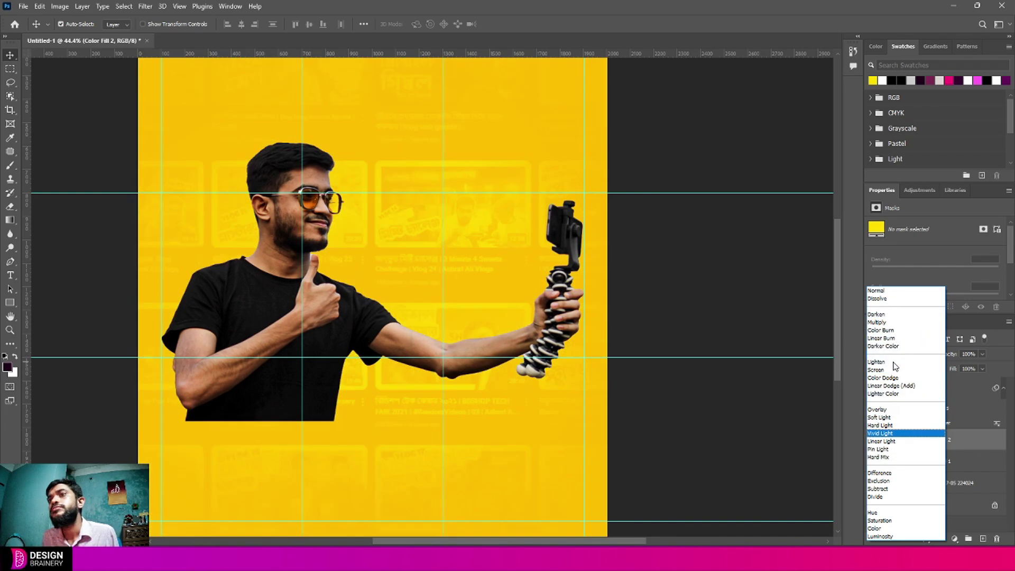
pyautogui.press('Up')
pyautogui.press('Up')
pyautogui.press('Up')
pyautogui.press('Up')
pyautogui.press('Up')
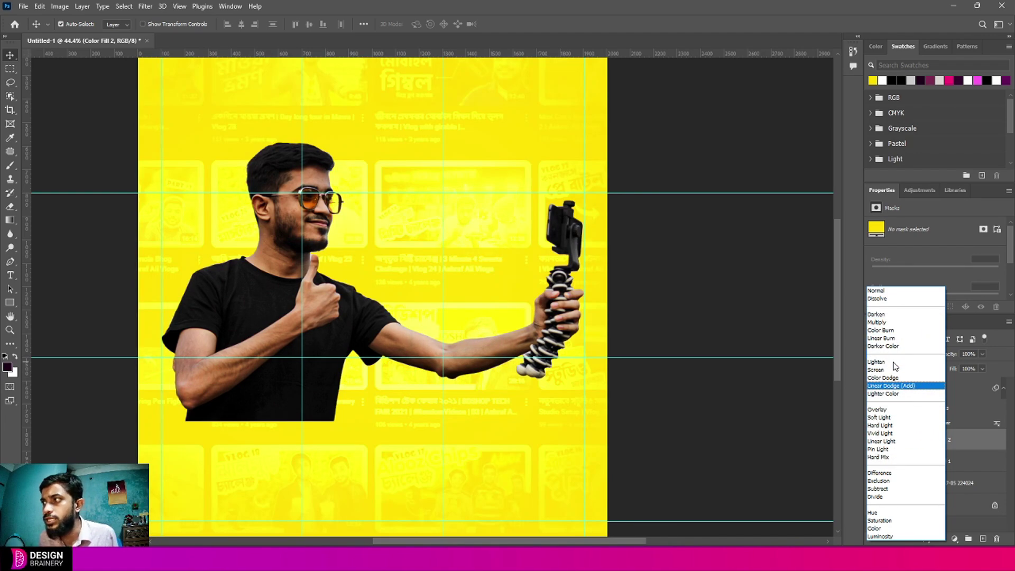
pyautogui.press('Return')
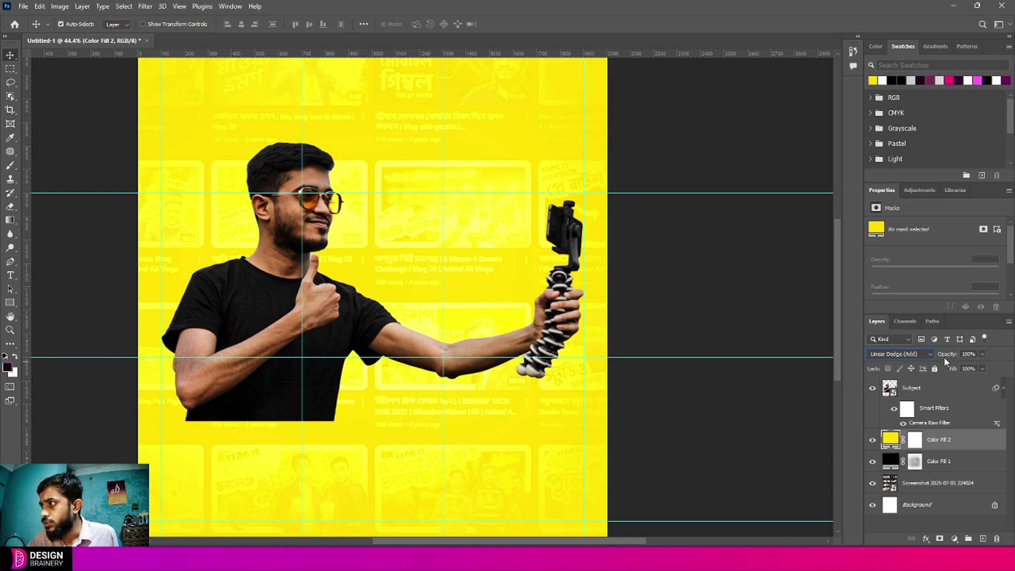
# Invert the yellow fill's layer mask to black and ready the Brush with white on that mask.
pyautogui.click(915, 440)
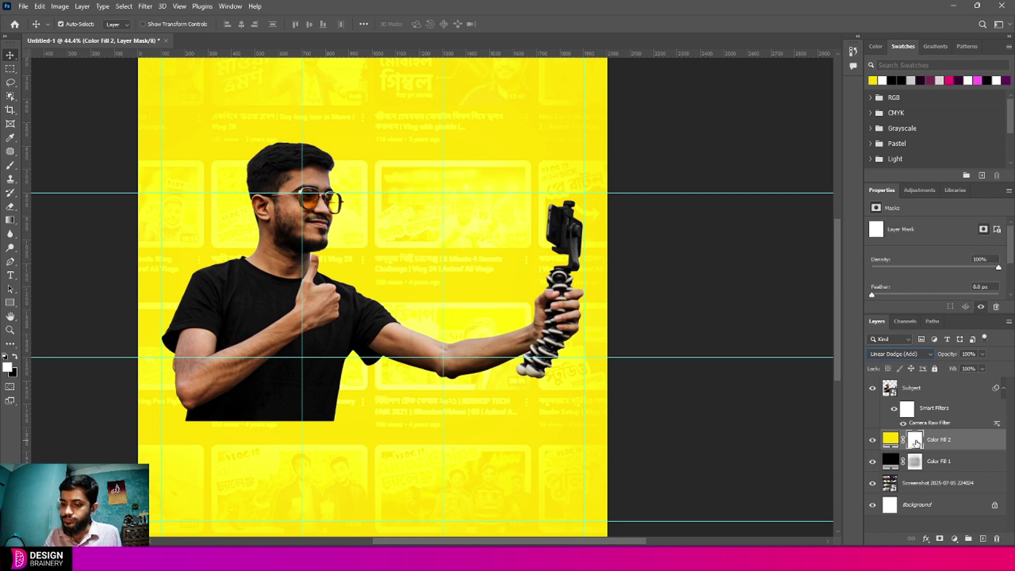
pyautogui.hotkey('ctrl', 'i')
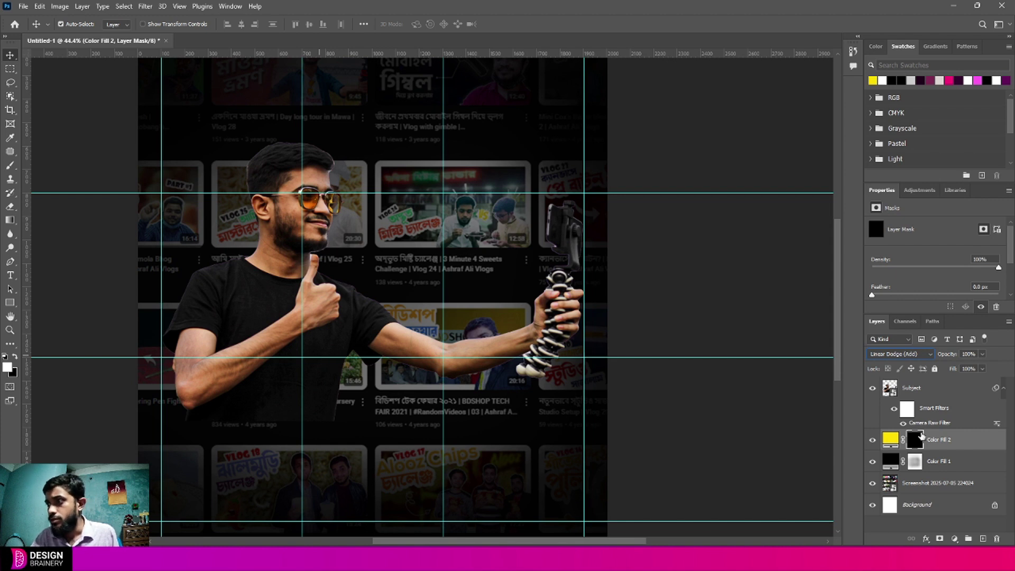
pyautogui.click(324, 320)
pyautogui.press('b')
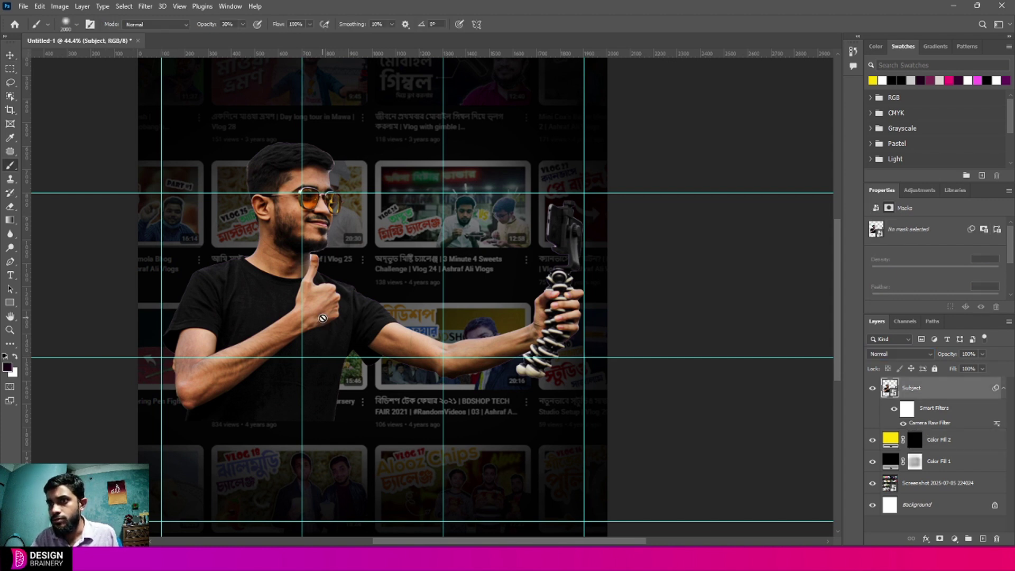
pyautogui.click(914, 440)
pyautogui.press('x')
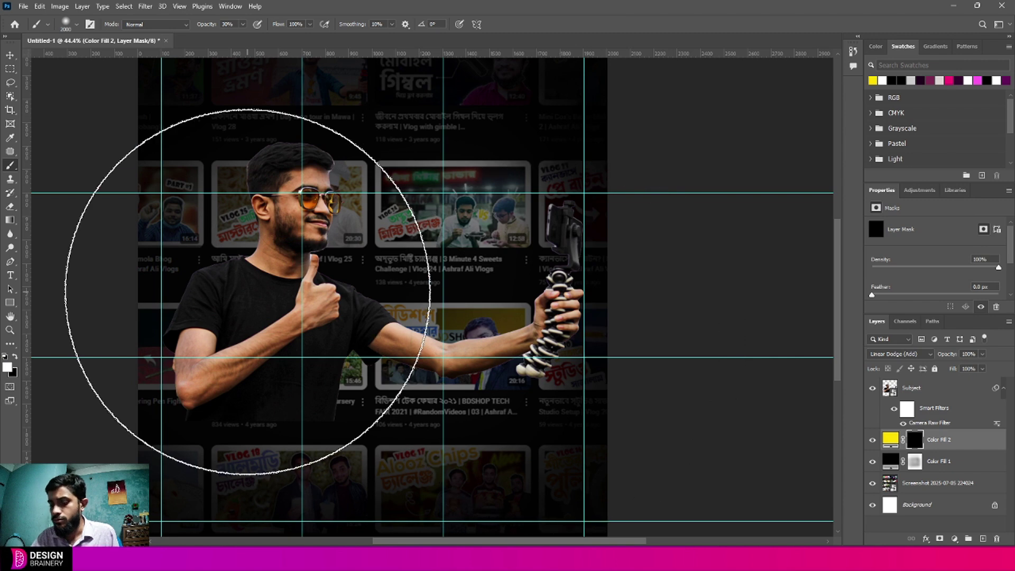
# Set the brush flow to 16% and paint a soft yellow glow on the mask behind the man's chest and neck with a reduced brush.
pyautogui.press('[')
pyautogui.press('[')
pyautogui.press('[')
pyautogui.press('[')
pyautogui.press('[')
pyautogui.press('[')
pyautogui.press('[')
pyautogui.press('[')
pyautogui.press('[')
pyautogui.press('[')
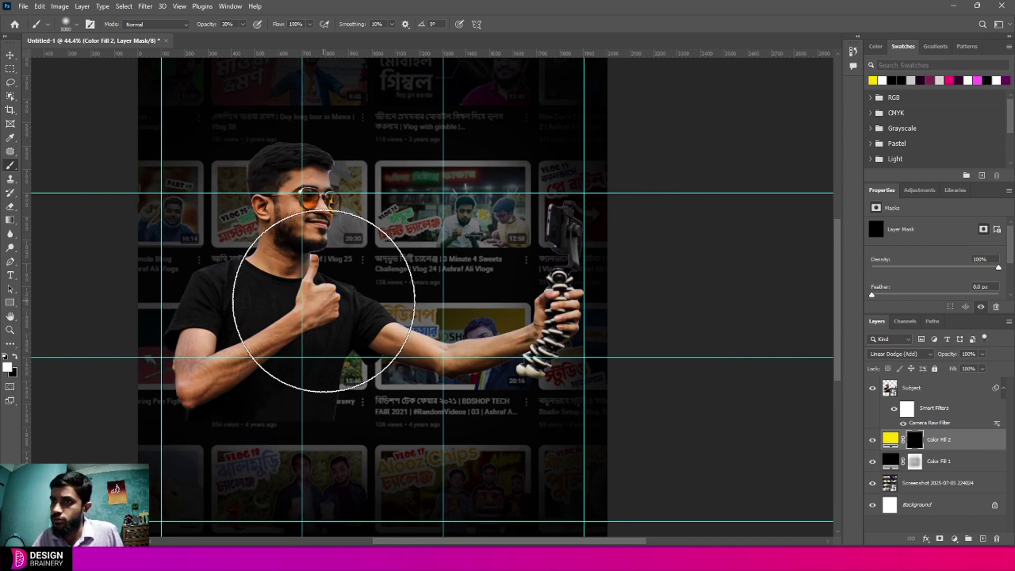
pyautogui.moveTo(285, 27); pyautogui.dragTo(235, 27)
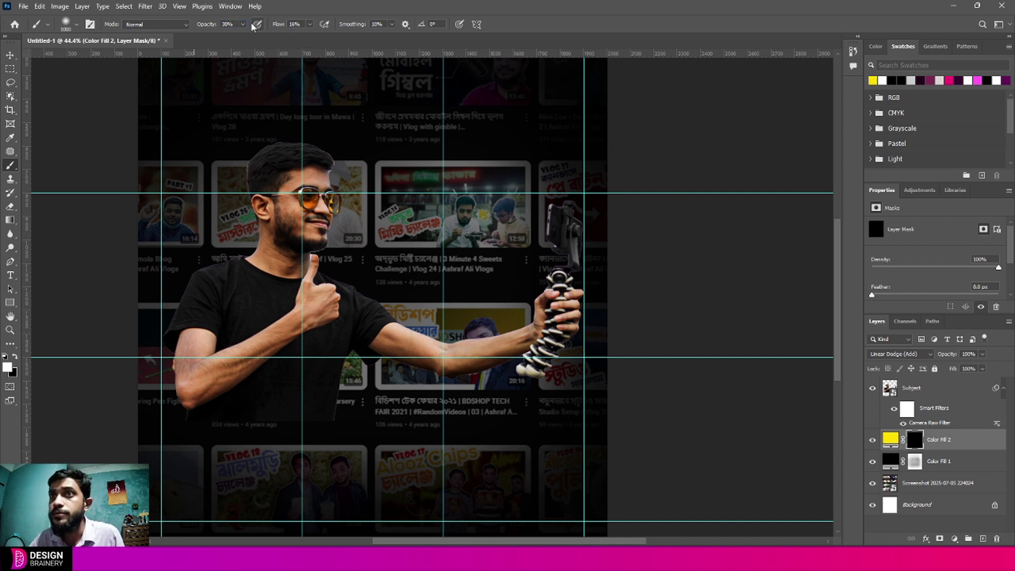
pyautogui.click(302, 23)
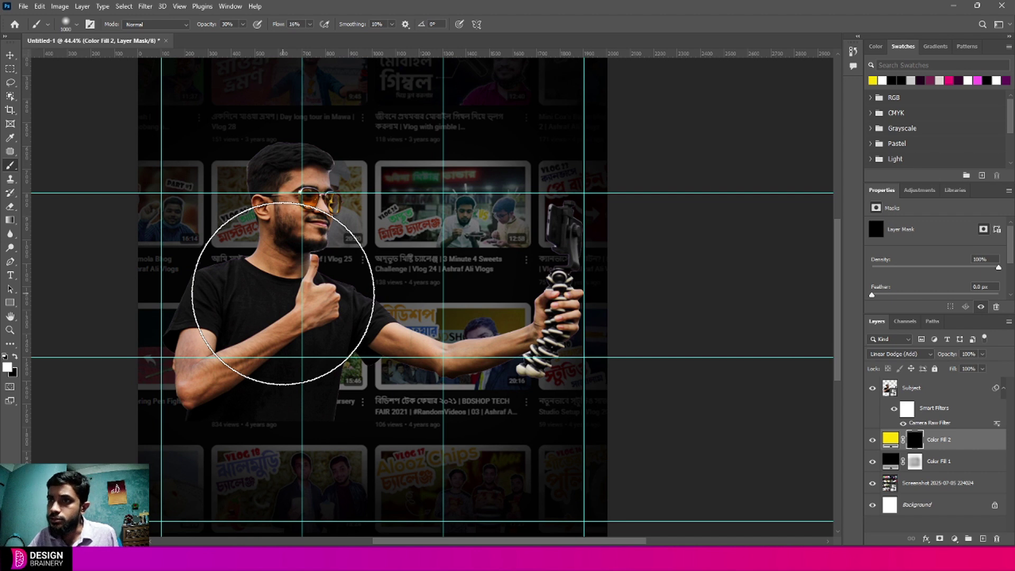
pyautogui.press('[')
pyautogui.press('[')
pyautogui.press('[')
pyautogui.moveTo(290, 277); pyautogui.dragTo(269, 257)
# Paint the yellow glow on the mask around the man's head, outstretched arm and gimbal with smaller brushes from 400 down to 150 px.
pyautogui.press('[')
pyautogui.press('[')
pyautogui.press('[')
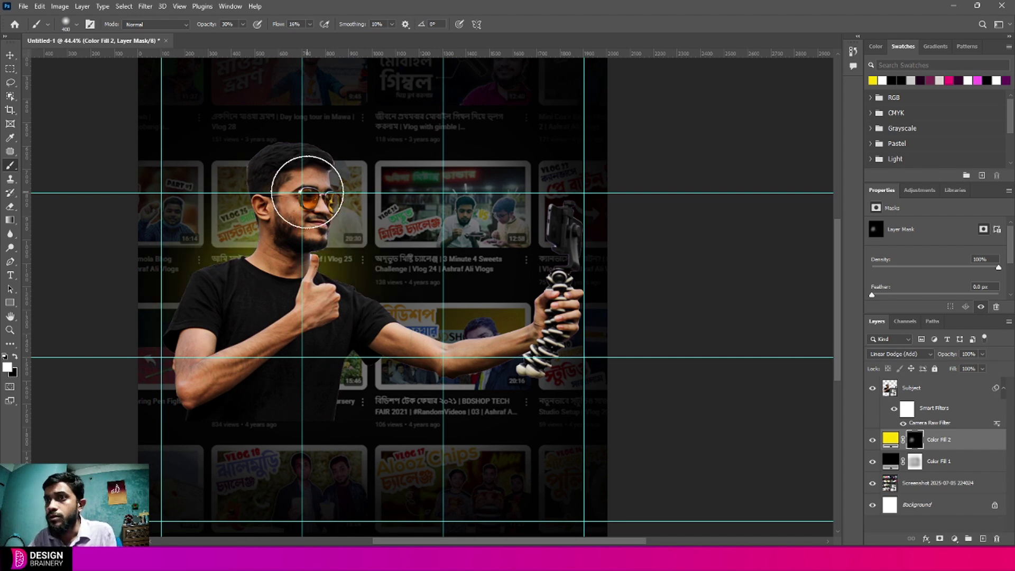
pyautogui.moveTo(303, 188)
pyautogui.mouseDown()
pyautogui.moveTo(195, 296)
pyautogui.moveTo(407, 369)
pyautogui.mouseUp()
pyautogui.press('[')
pyautogui.press('[')
pyautogui.press('[')
pyautogui.press('[')
pyautogui.press('[')
pyautogui.moveTo(468, 342)
pyautogui.mouseDown()
pyautogui.moveTo(502, 355)
pyautogui.moveTo(442, 365)
pyautogui.moveTo(360, 344)
pyautogui.mouseUp()
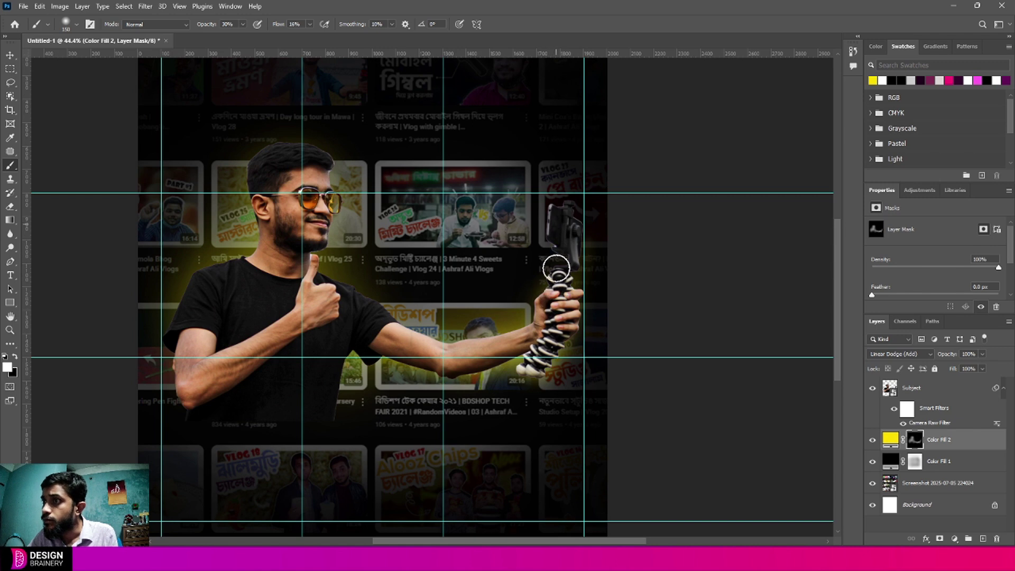
pyautogui.moveTo(557, 268); pyautogui.dragTo(565, 237)
pyautogui.moveTo(285, 156)
pyautogui.mouseDown()
pyautogui.moveTo(184, 408)
pyautogui.moveTo(211, 242)
pyautogui.moveTo(319, 173)
pyautogui.moveTo(492, 343)
pyautogui.moveTo(480, 292)
pyautogui.mouseUp()
pyautogui.scroll(-2, 480, 292)
pyautogui.click(9, 55)
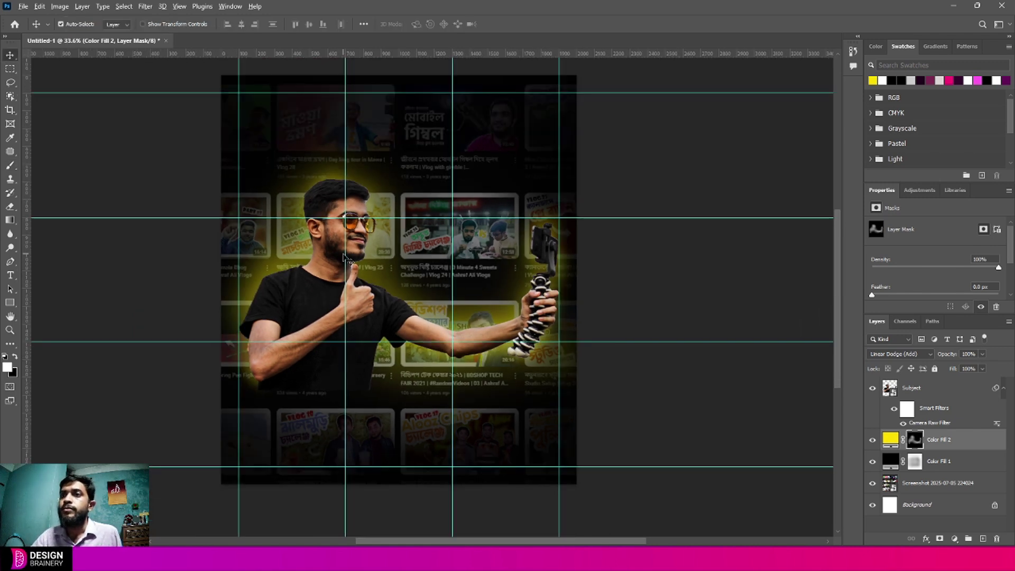
pyautogui.scroll(1, 347, 259)
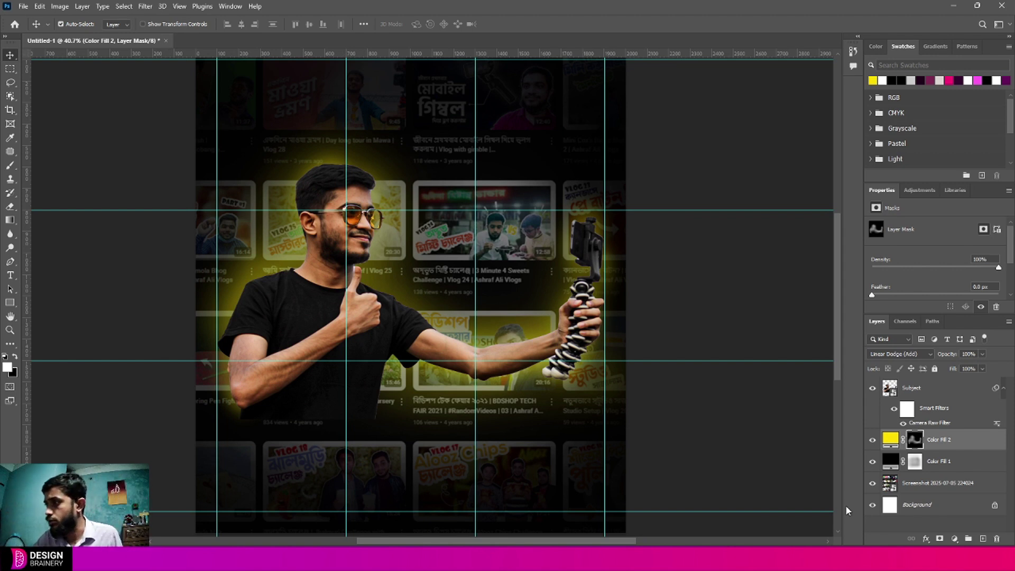
# Duplicate the yellow Color Fill 2 layer and place the copy above the Subject layer.
pyautogui.click(941, 390)
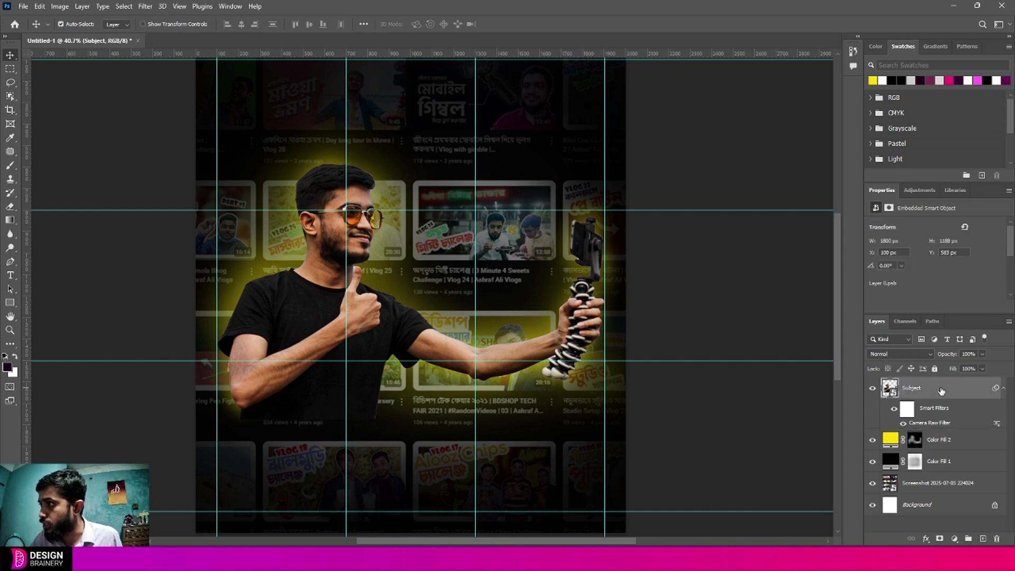
pyautogui.moveTo(961, 453); pyautogui.dragTo(952, 380)
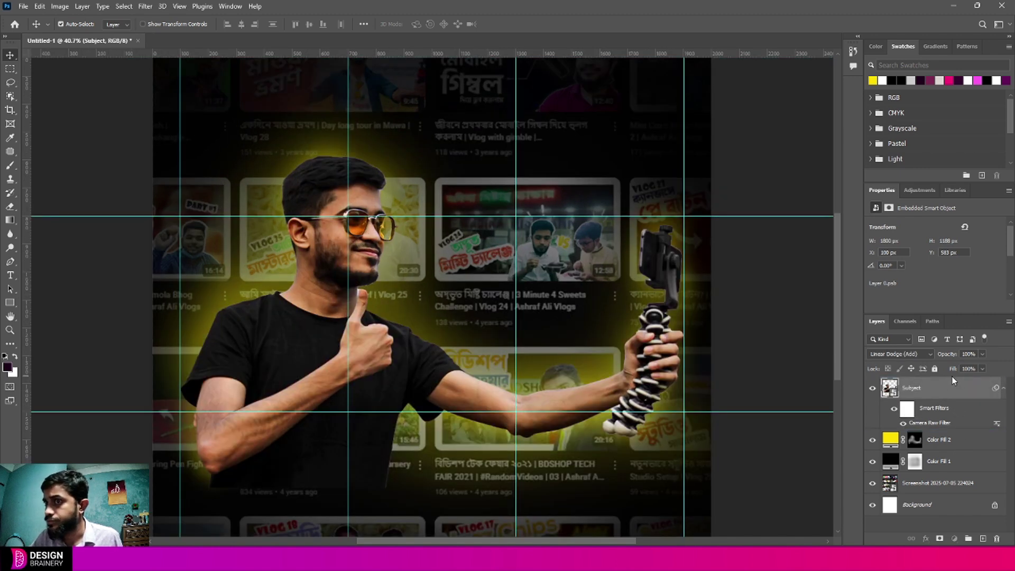
pyautogui.click(939, 434)
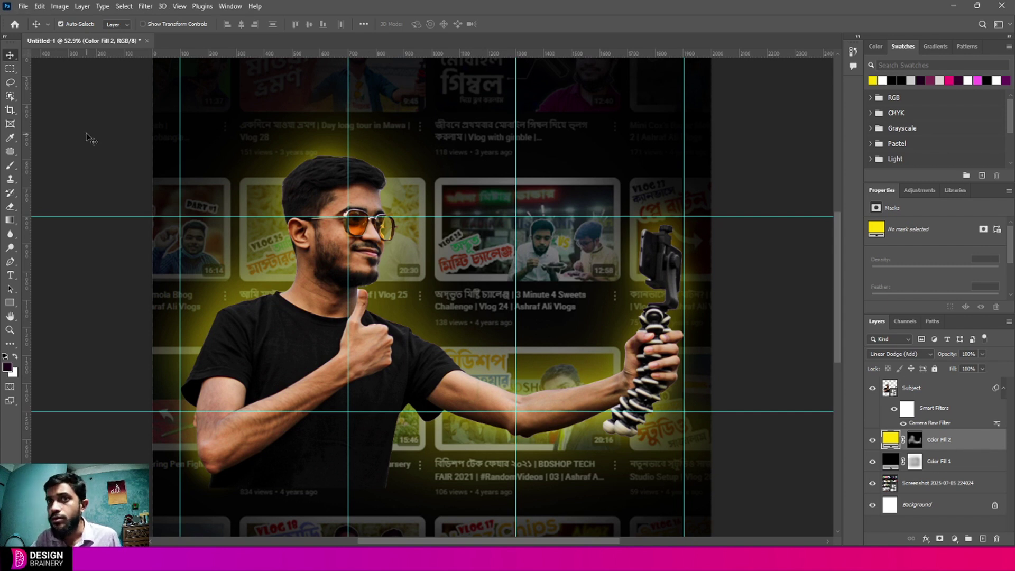
pyautogui.click(975, 460)
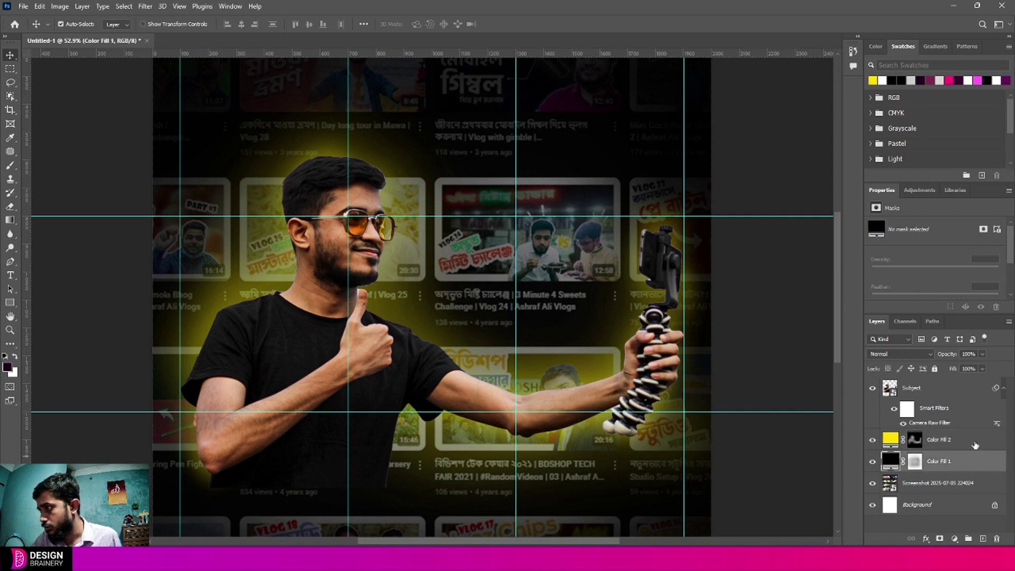
pyautogui.click(975, 445)
pyautogui.moveTo(972, 446); pyautogui.dragTo(971, 389)
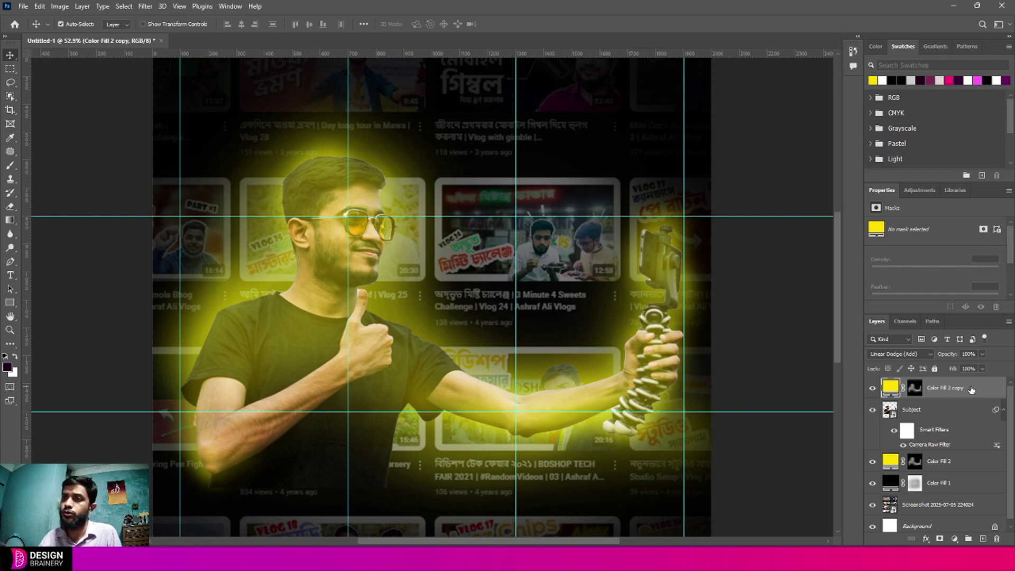
# Replace the copied yellow fill's mask with a fresh black one and clip the fill to the Subject layer.
pyautogui.click(914, 390)
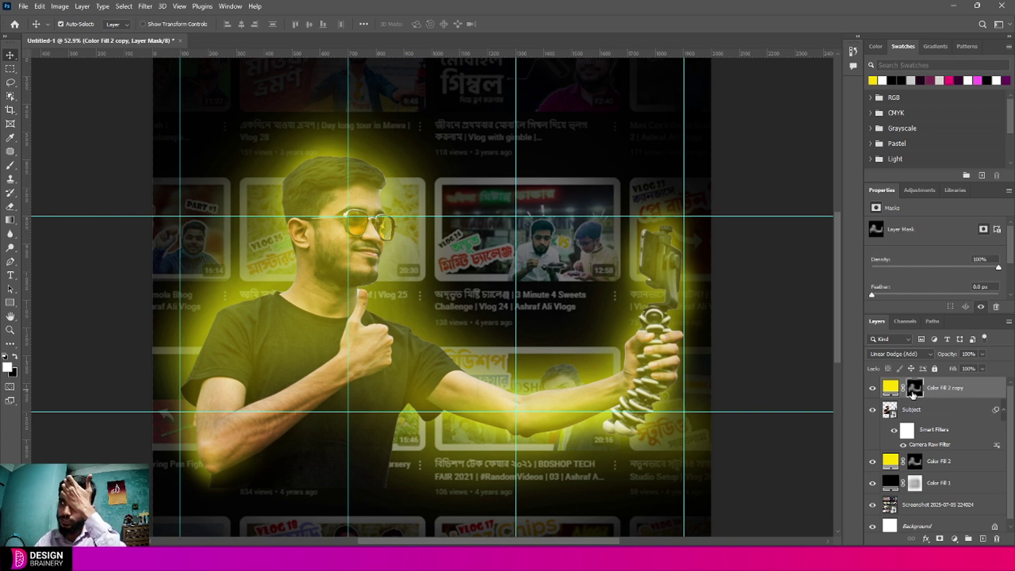
pyautogui.press('Delete')
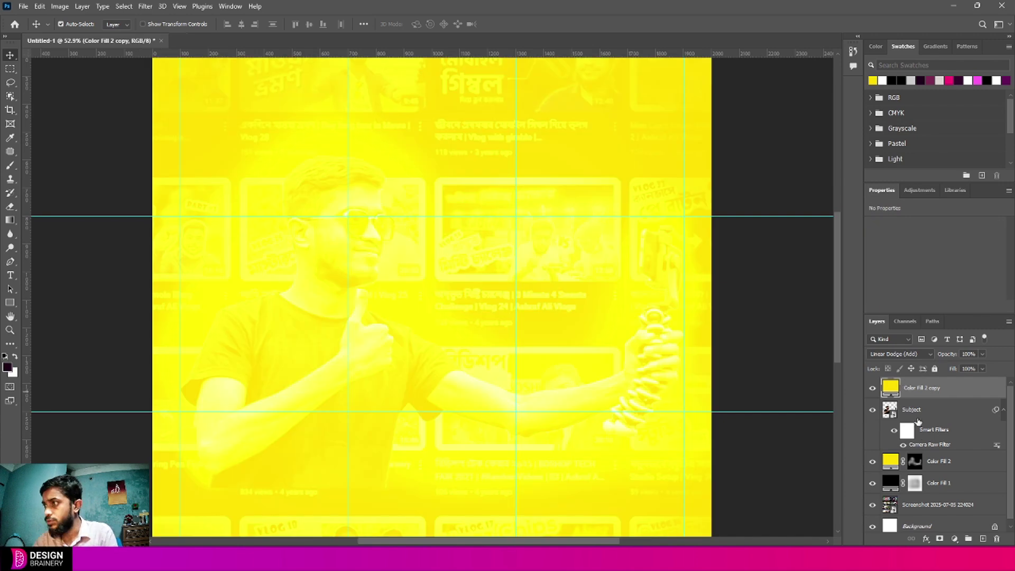
pyautogui.click(939, 539)
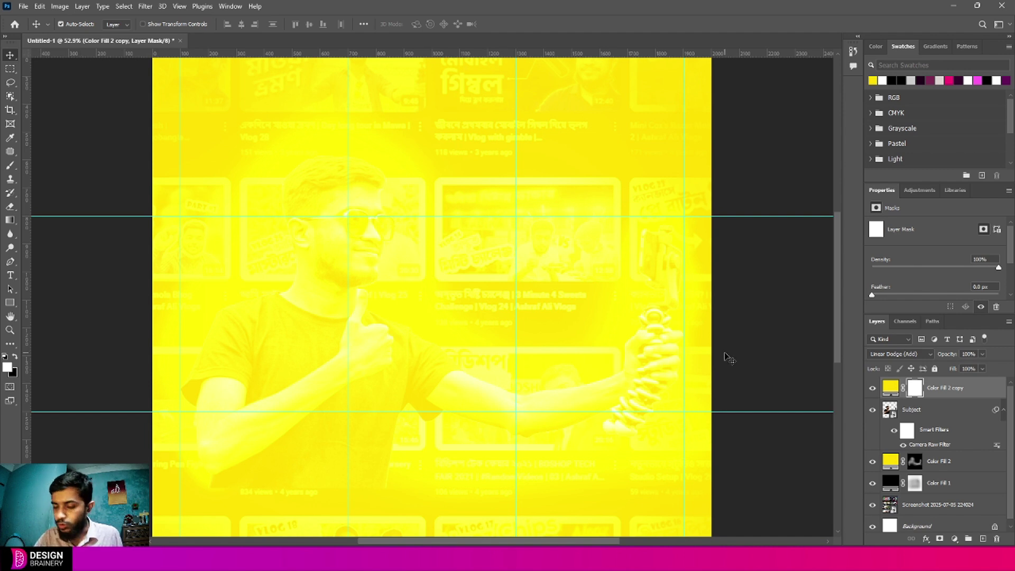
pyautogui.moveTo(946, 405); pyautogui.dragTo(950, 399)
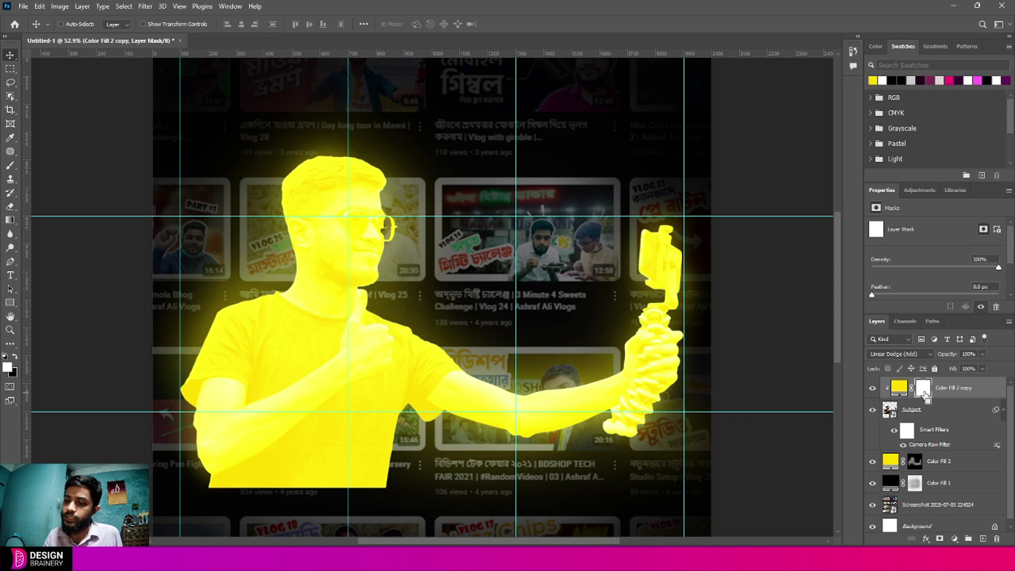
pyautogui.hotkey('ctrl', 'i')
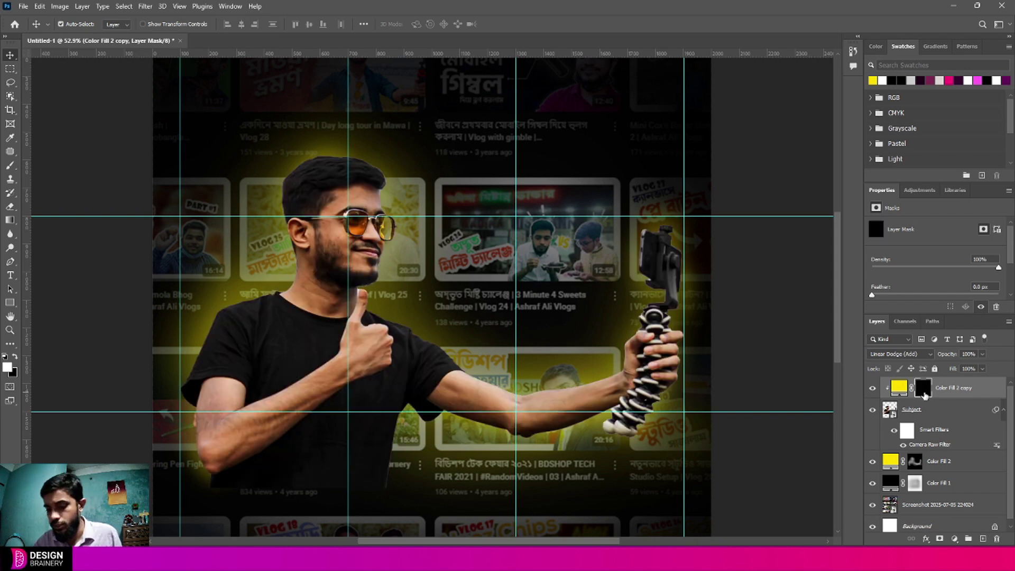
# Paint a thin yellow rim light along the man's hair edge on the clipped fill's mask with a 20 px brush.
pyautogui.press('b')
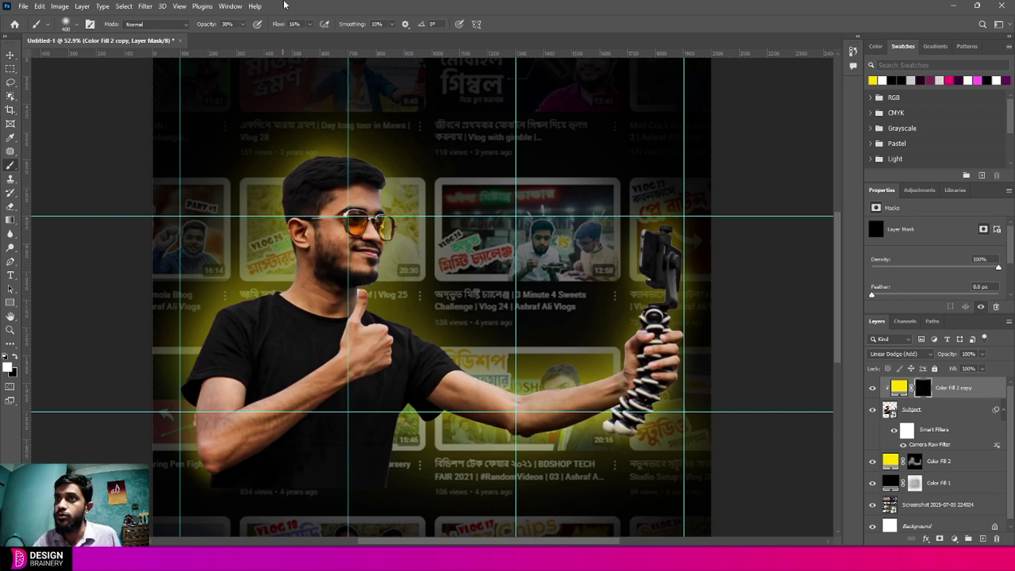
pyautogui.scroll(3, 267, 125)
pyautogui.scroll(3, 267, 125)
pyautogui.press('[')
pyautogui.press('[')
pyautogui.press('[')
pyautogui.press('[')
pyautogui.press('[')
pyautogui.press('[')
pyautogui.press('[')
pyautogui.press('[')
pyautogui.press('[')
pyautogui.press('[')
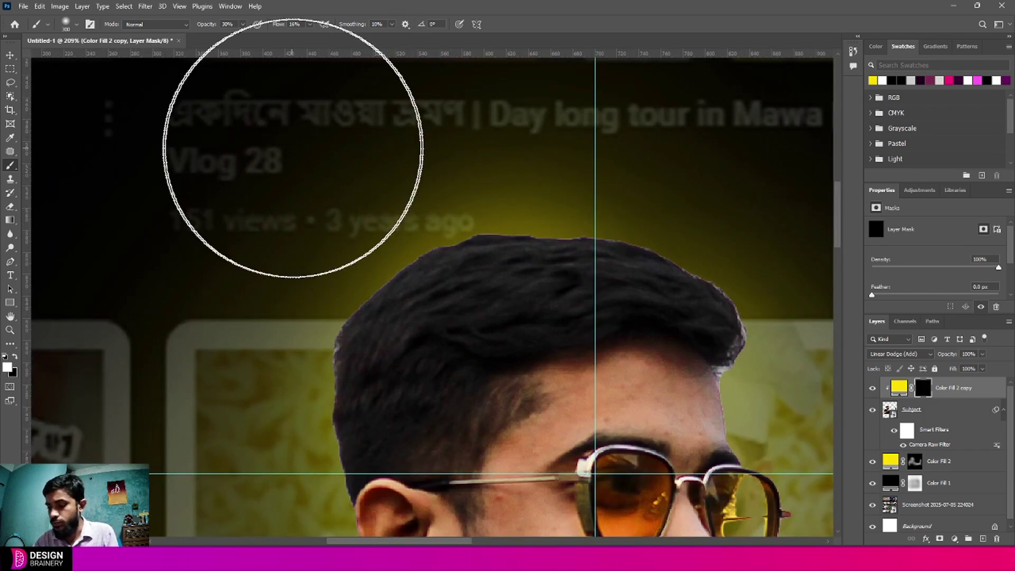
pyautogui.press('[')
pyautogui.press('[')
pyautogui.press('[')
pyautogui.press('[')
pyautogui.press('[')
pyautogui.press('[')
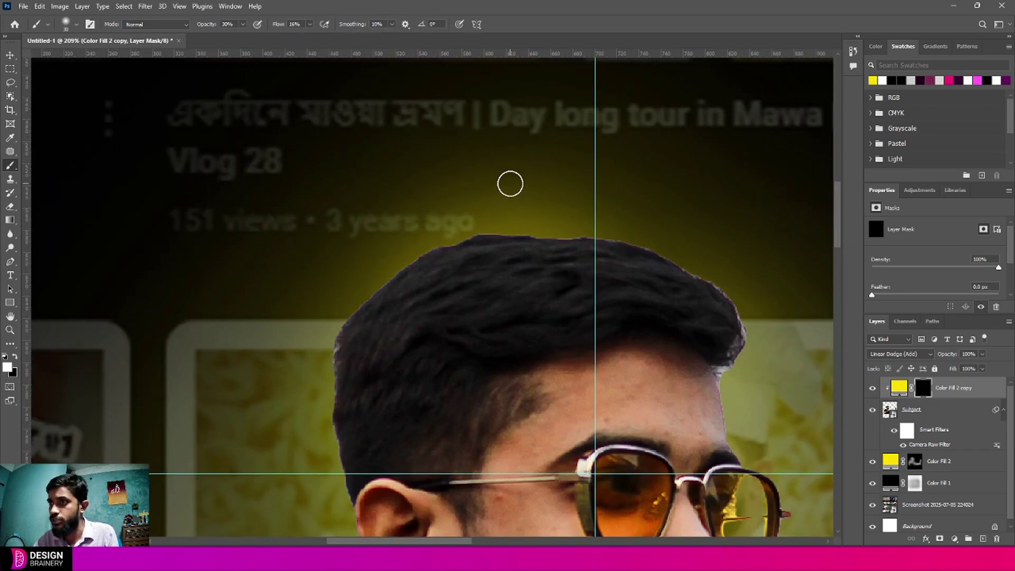
pyautogui.scroll(1, 746, 268)
pyautogui.scroll(3, 719, 258)
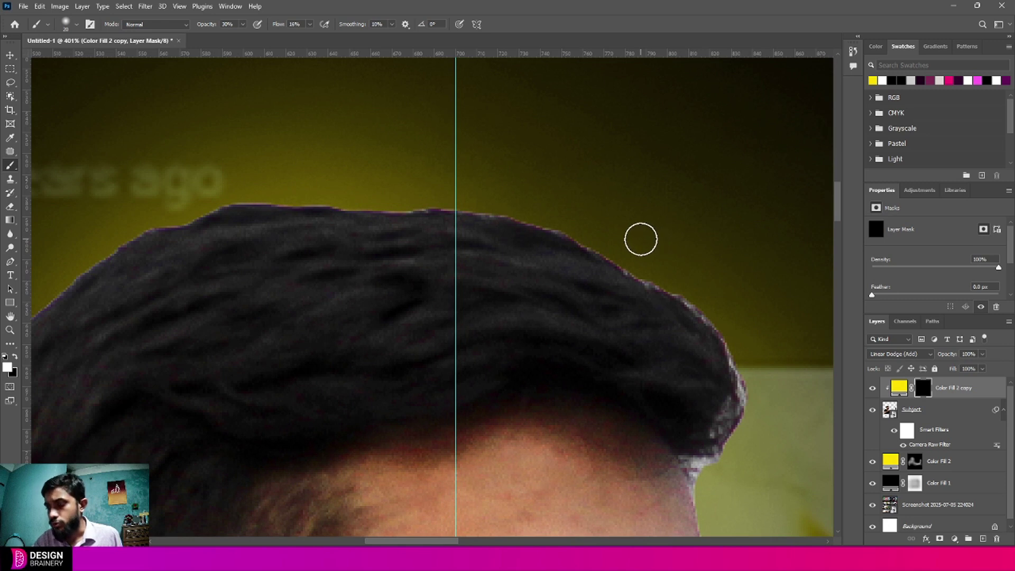
pyautogui.press('space')
pyautogui.moveTo(462, 194)
pyautogui.mouseDown()
pyautogui.moveTo(619, 244)
pyautogui.moveTo(532, 243)
pyautogui.moveTo(410, 262)
pyautogui.moveTo(154, 389)
pyautogui.mouseUp()
pyautogui.scroll(-2, 122, 364)
pyautogui.hscroll(-3, 123, 364)
pyautogui.scroll(-12, 123, 363)
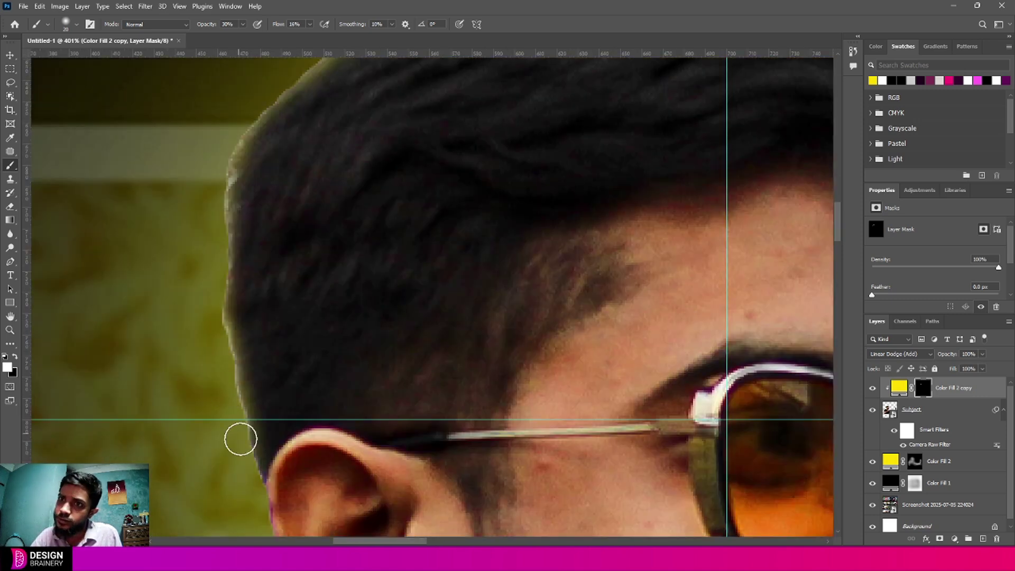
# Paint the yellow rim light down the back of the man's neck and along his collar and rear shoulder.
pyautogui.scroll(-5, 336, 363)
pyautogui.hscroll(-4, 320, 344)
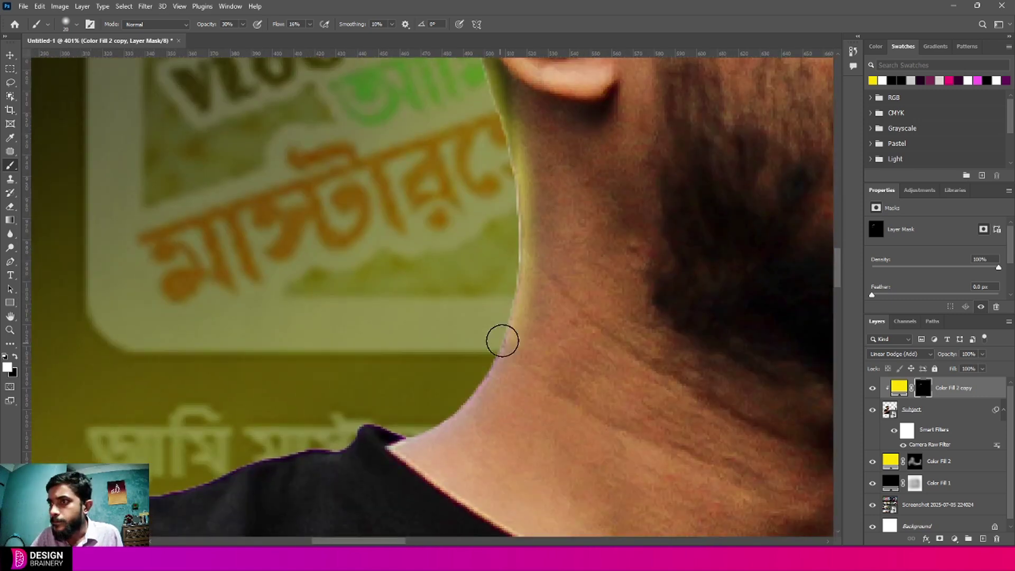
pyautogui.scroll(-5, 316, 418)
pyautogui.hscroll(-8, 316, 417)
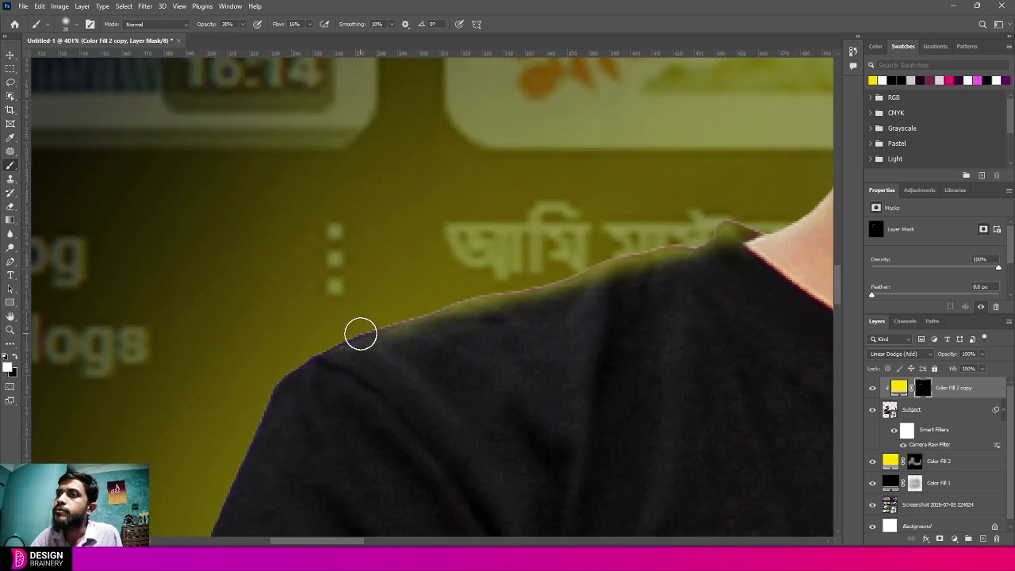
pyautogui.moveTo(360, 333)
pyautogui.mouseDown()
pyautogui.moveTo(470, 277)
pyautogui.moveTo(569, 274)
pyautogui.moveTo(695, 231)
pyautogui.mouseUp()
pyautogui.scroll(-4, 333, 324)
pyautogui.hscroll(-5, 333, 324)
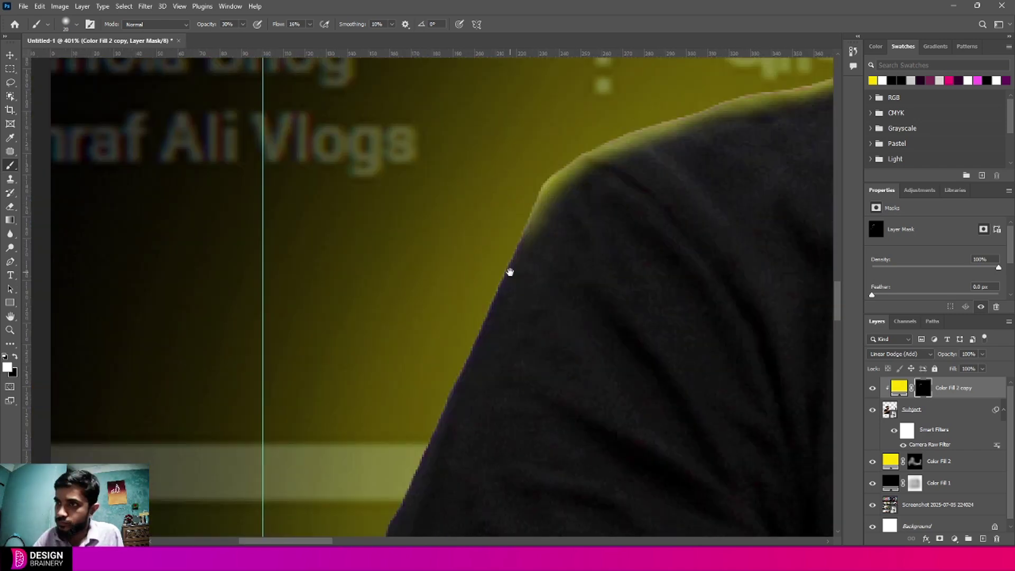
# Set the brush to 15 px and 58% opacity and paint the rim light along the rear sleeve and bent arm.
pyautogui.press('7')
pyautogui.press('4')
pyautogui.press('[')
pyautogui.moveTo(507, 222)
pyautogui.mouseDown()
pyautogui.moveTo(503, 275)
pyautogui.moveTo(540, 181)
pyautogui.moveTo(517, 258)
pyautogui.moveTo(407, 476)
pyautogui.mouseUp()
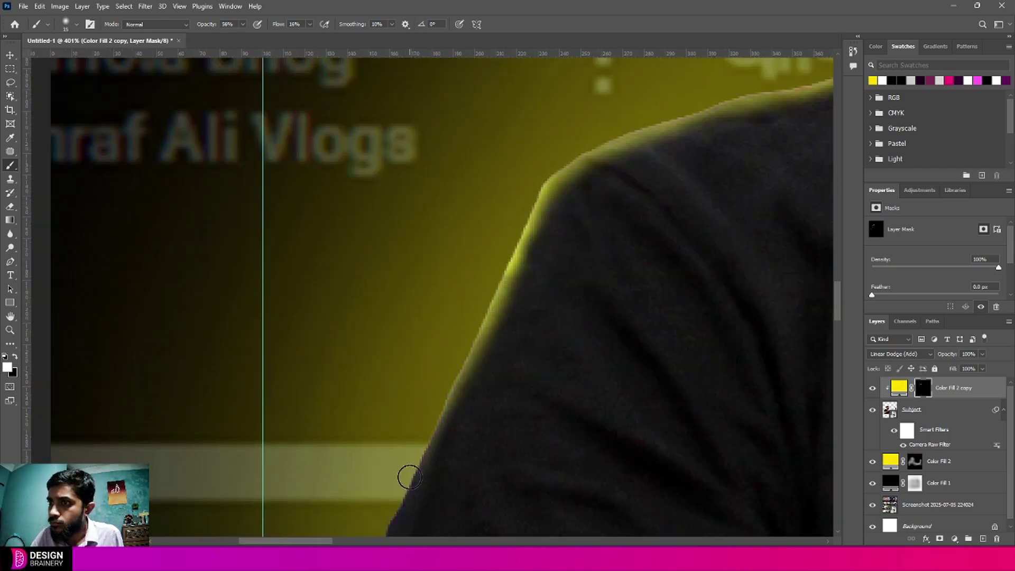
pyautogui.press('5')
pyautogui.press('6')
pyautogui.scroll(-5, 344, 455)
pyautogui.moveTo(344, 455); pyautogui.dragTo(312, 446)
pyautogui.scroll(-10, 381, 410)
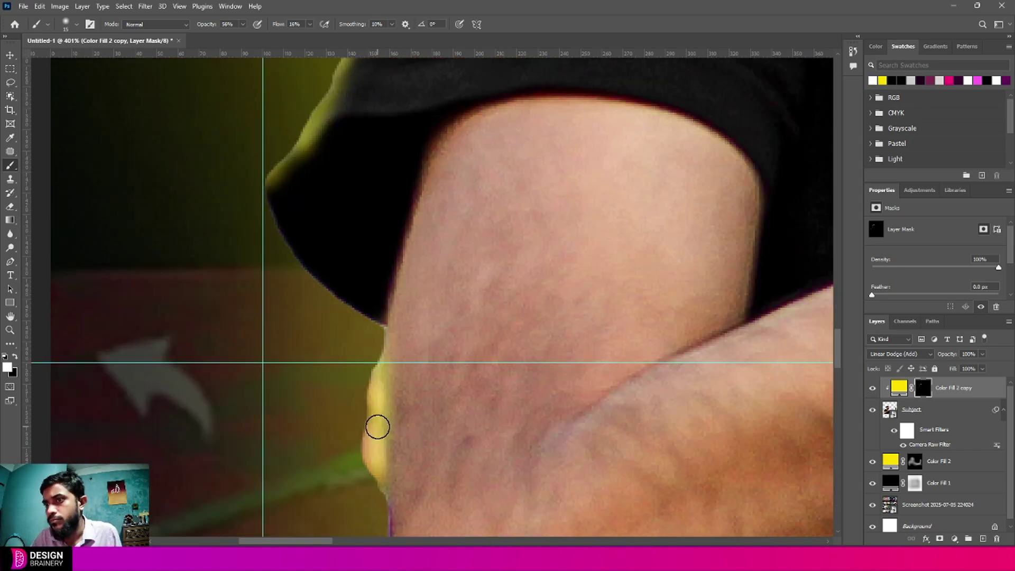
pyautogui.scroll(-10, 342, 389)
# Paint the yellow rim light along the front of the man's hair and the upper edge of his front shoulder.
pyautogui.scroll(10, 426, 255)
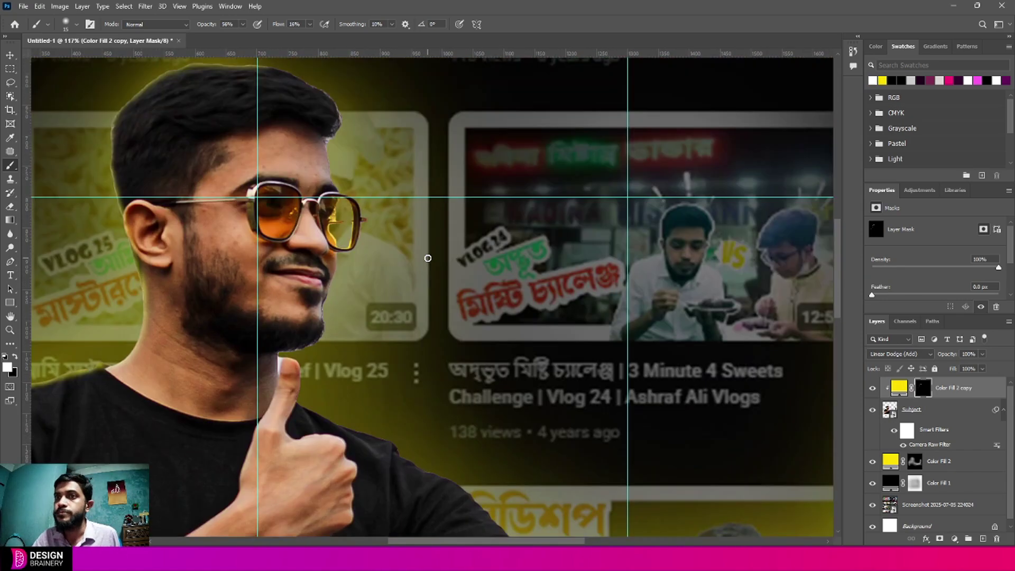
pyautogui.moveTo(348, 192)
pyautogui.mouseDown()
pyautogui.moveTo(263, 159)
pyautogui.moveTo(421, 377)
pyautogui.mouseUp()
pyautogui.scroll(-10, 438, 458)
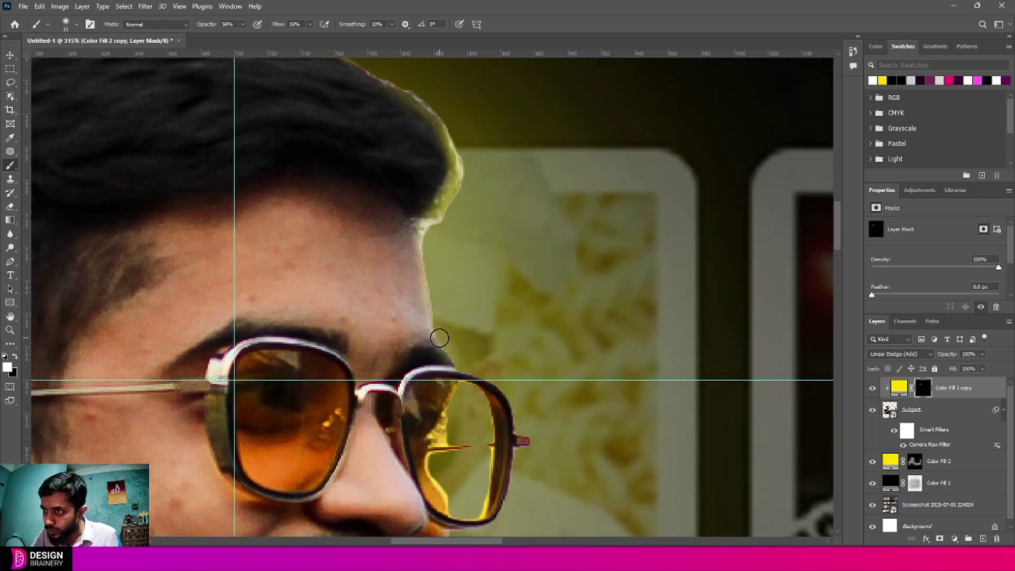
pyautogui.scroll(-3, 423, 302)
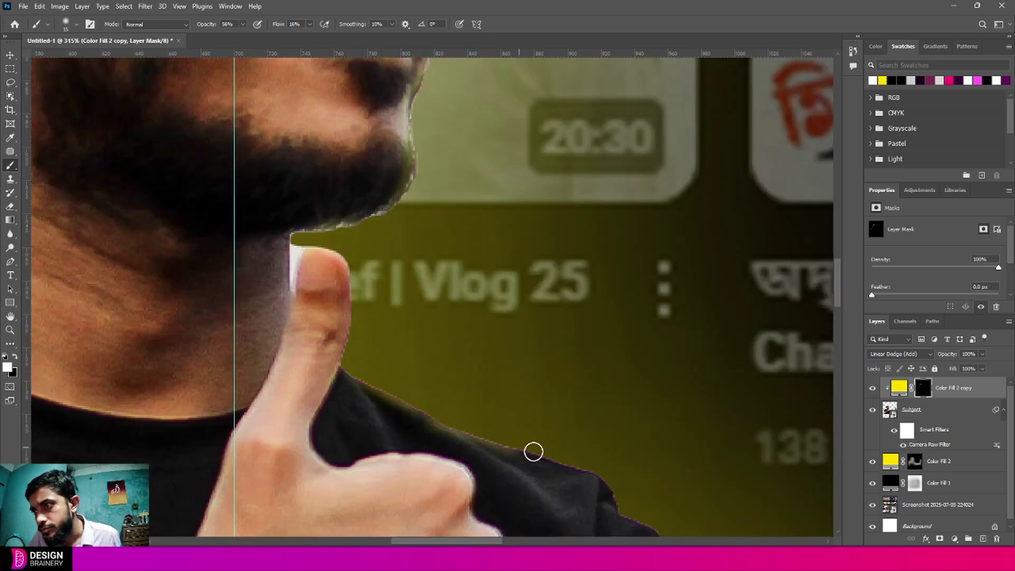
# Paint the rim light along the front sleeve, outstretched arm and hand holding the gimbal with a 20 px brush.
pyautogui.scroll(-5, 532, 450)
pyautogui.hscroll(6, 364, 297)
pyautogui.scroll(-5, 582, 446)
pyautogui.hscroll(8, 210, 211)
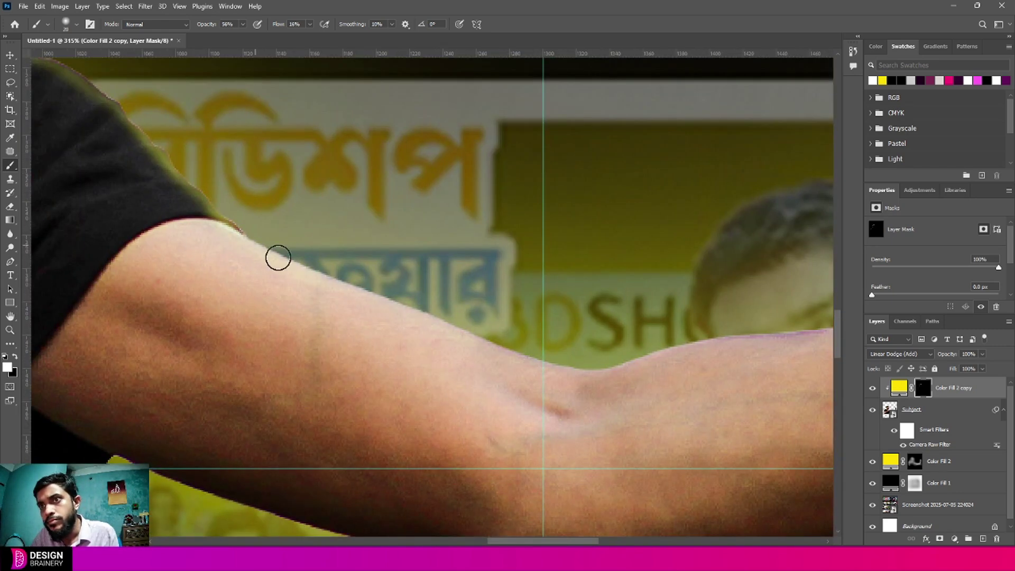
pyautogui.hscroll(8, 516, 341)
pyautogui.hscroll(6, 228, 336)
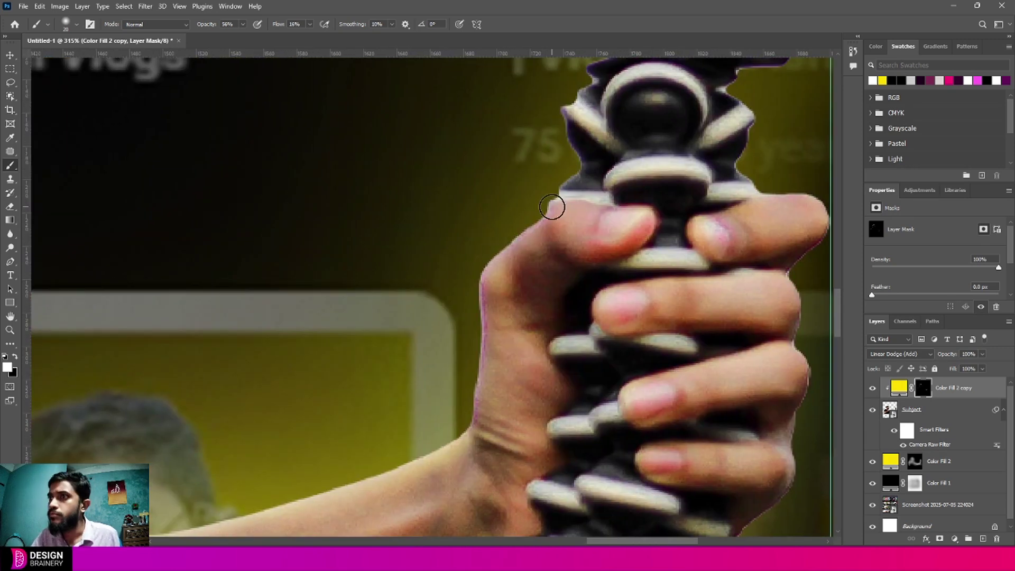
pyautogui.scroll(-8, 475, 391)
pyautogui.scroll(2, 474, 391)
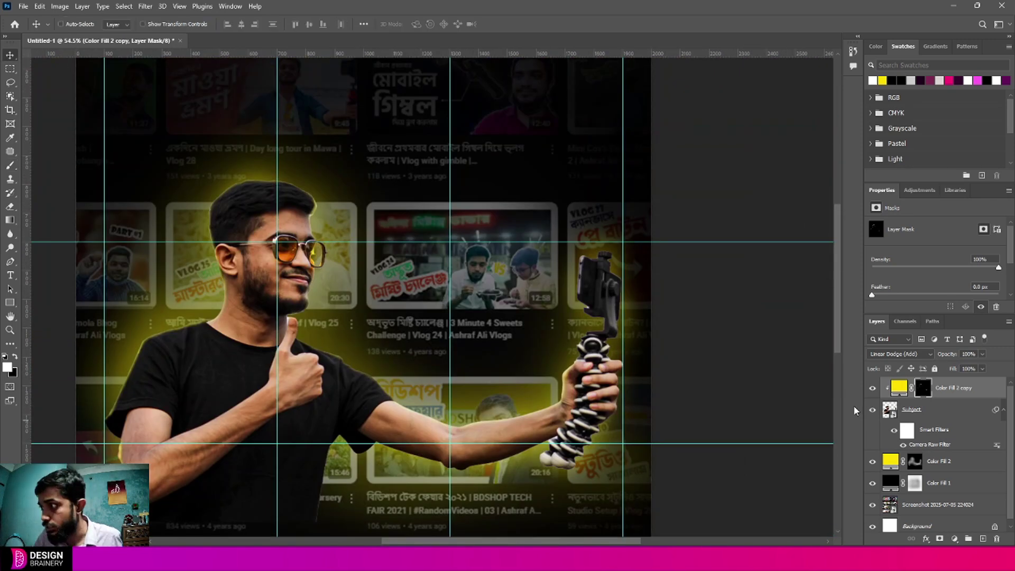
# Set the brush to 70 px and 16% opacity and paint softer yellow light over the man's hair, neck and shoulders.
pyautogui.scroll(6, 240, 212)
pyautogui.scroll(-15, 240, 213)
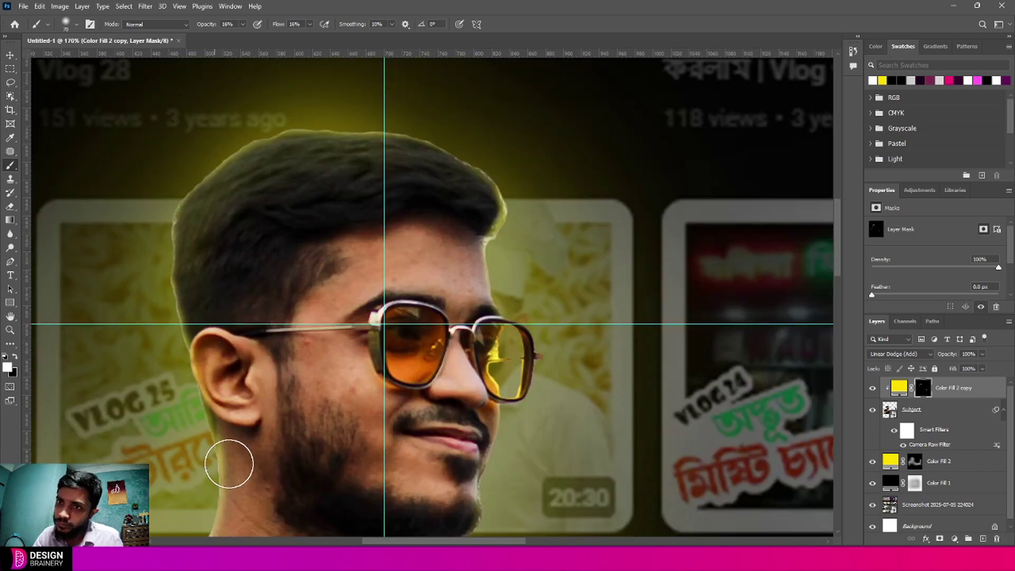
pyautogui.hscroll(-3, 226, 464)
pyautogui.scroll(-5, 176, 428)
pyautogui.hscroll(3, 177, 428)
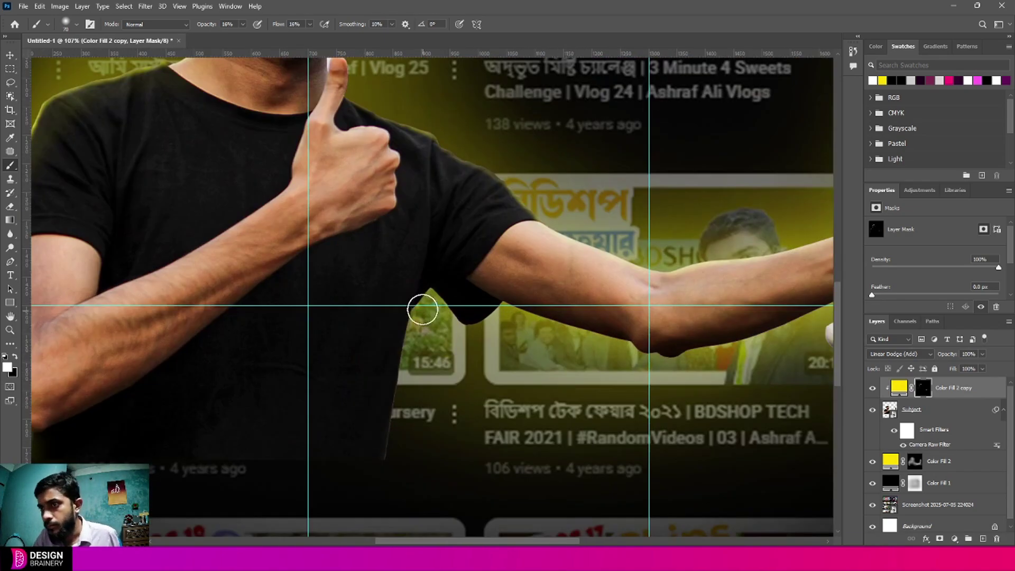
# Paint soft yellow light down the front side of the T-shirt below the armpit, adjusting the brush opacity and enlarging the brush.
pyautogui.moveTo(421, 310); pyautogui.dragTo(377, 441)
pyautogui.moveTo(207, 25); pyautogui.dragTo(202, 26)
pyautogui.press(']')
pyautogui.press(']')
pyautogui.press(']')
pyautogui.press(']')
pyautogui.press(']')
pyautogui.click(10, 55)
pyautogui.scroll(-3, 534, 334)
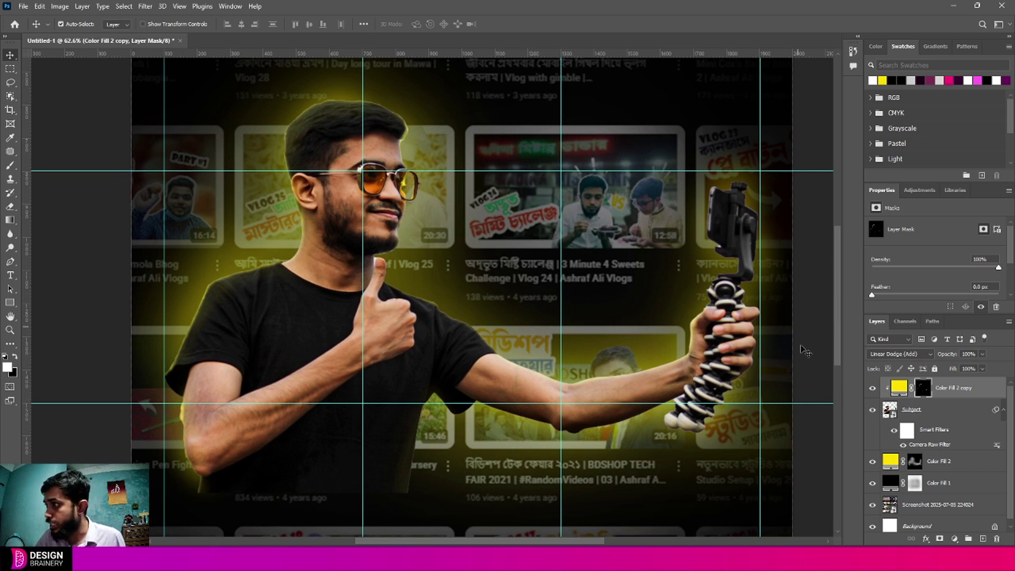
# Toggle the clipped yellow fill's visibility to compare the man with and without the rim light, and view the whole composition.
pyautogui.click(872, 388)
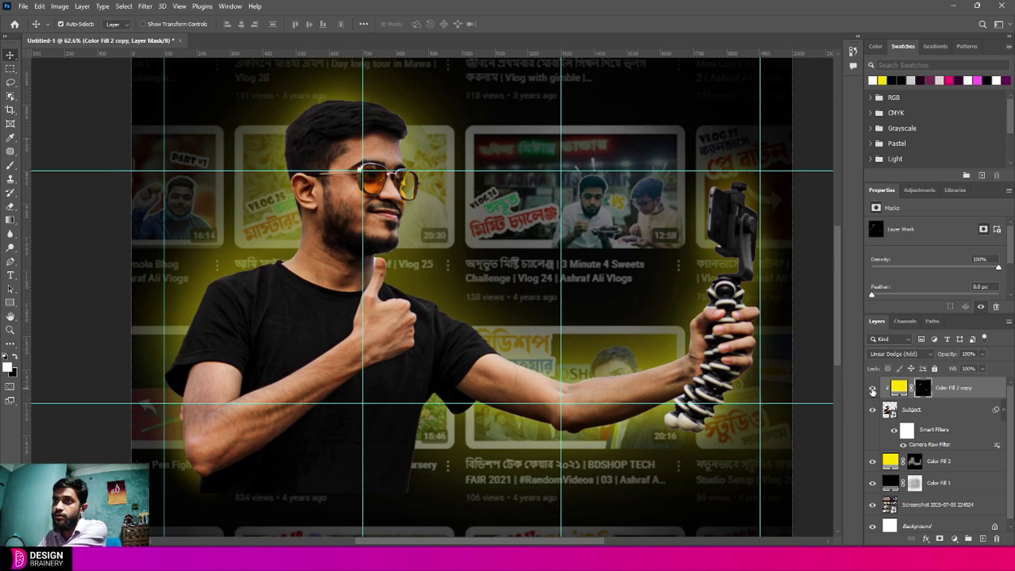
pyautogui.click(872, 388)
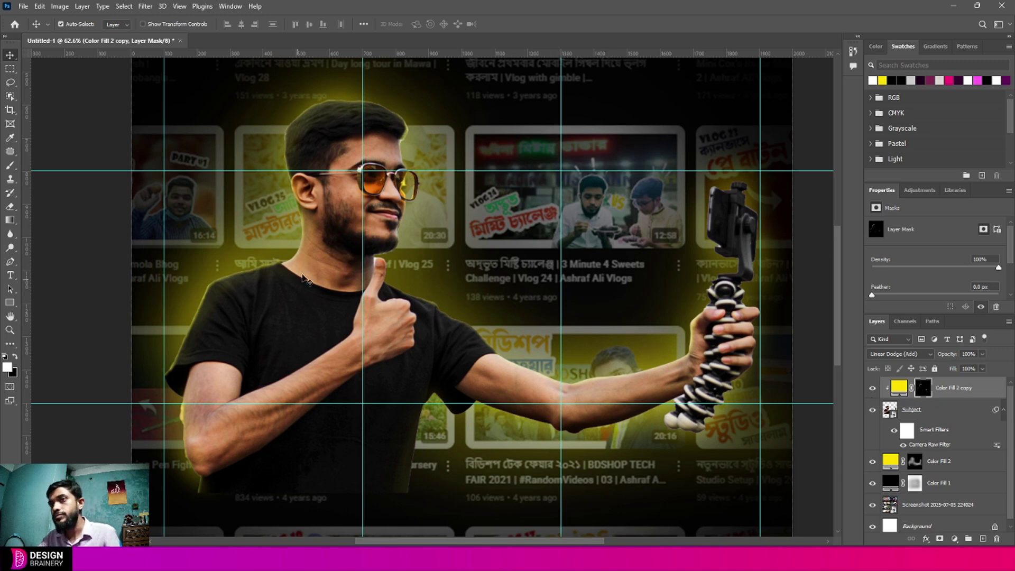
pyautogui.scroll(-2, 436, 268)
pyautogui.hscroll(1, 438, 269)
pyautogui.scroll(2, 438, 269)
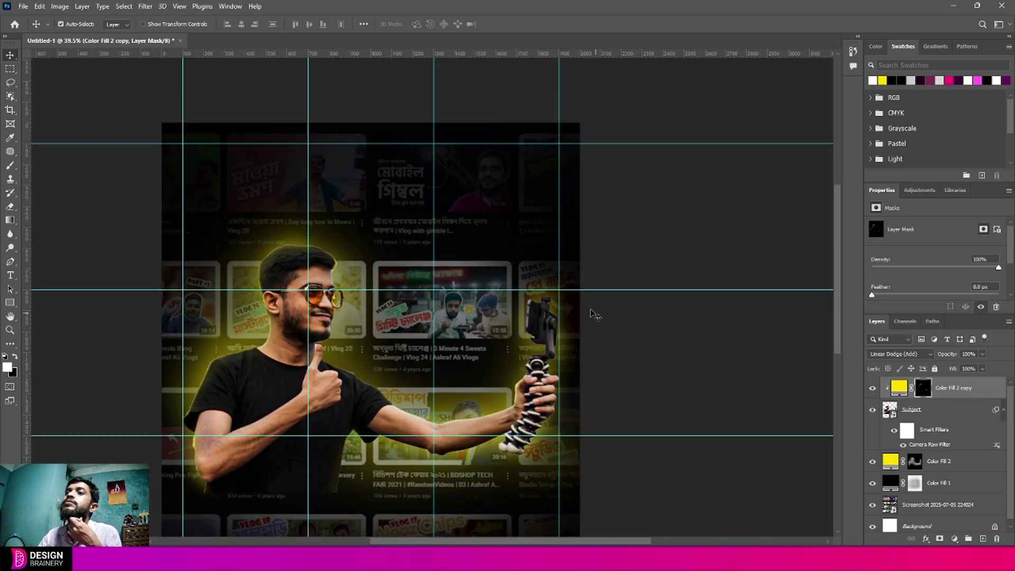
# Darken the thumbnails around the man by painting white on Color Fill 1's mask with a 1000 px brush at 31% opacity.
pyautogui.click(915, 483)
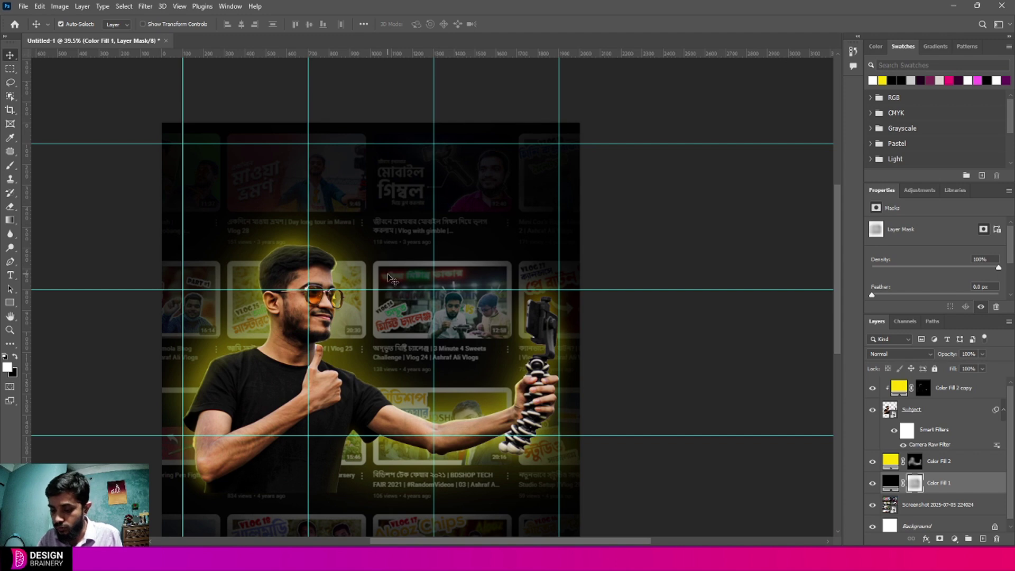
pyautogui.press('b')
pyautogui.press(']')
pyautogui.press(']')
pyautogui.press(']')
pyautogui.press(']')
pyautogui.press(']')
pyautogui.press(']')
pyautogui.press(']')
pyautogui.press(']')
pyautogui.press(']')
pyautogui.press(']')
pyautogui.press(']')
pyautogui.moveTo(202, 25)
pyautogui.mouseDown()
pyautogui.moveTo(242, 27)
pyautogui.moveTo(204, 27)
pyautogui.mouseUp()
pyautogui.scroll(-3, 417, 264)
pyautogui.moveTo(491, 338); pyautogui.dragTo(45, 480)
pyautogui.press('v')
pyautogui.scroll(3, 565, 357)
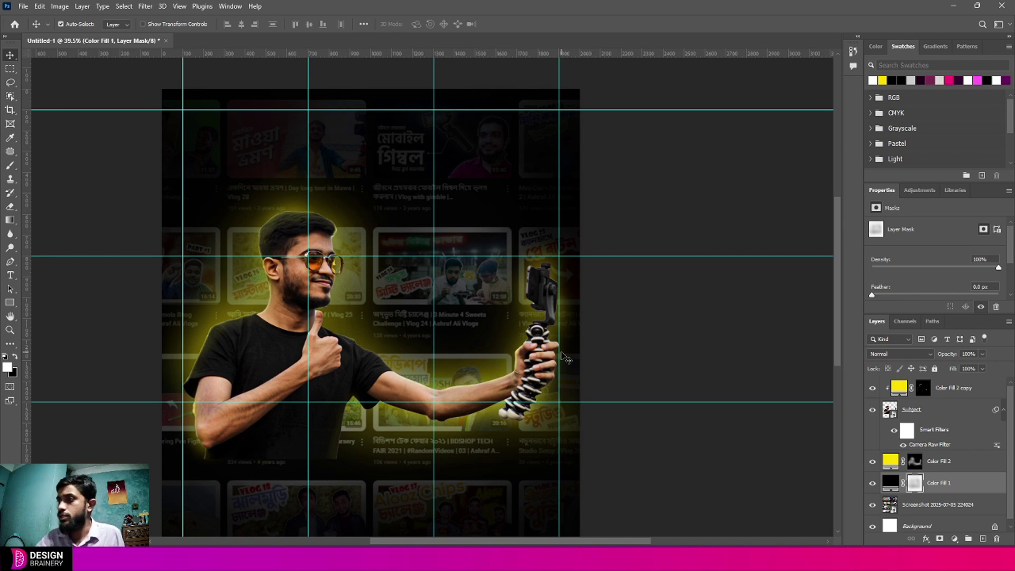
# Add a dark olive-yellow Solid Color fill above Color Fill 2 copy and invert its mask to black.
pyautogui.click(984, 392)
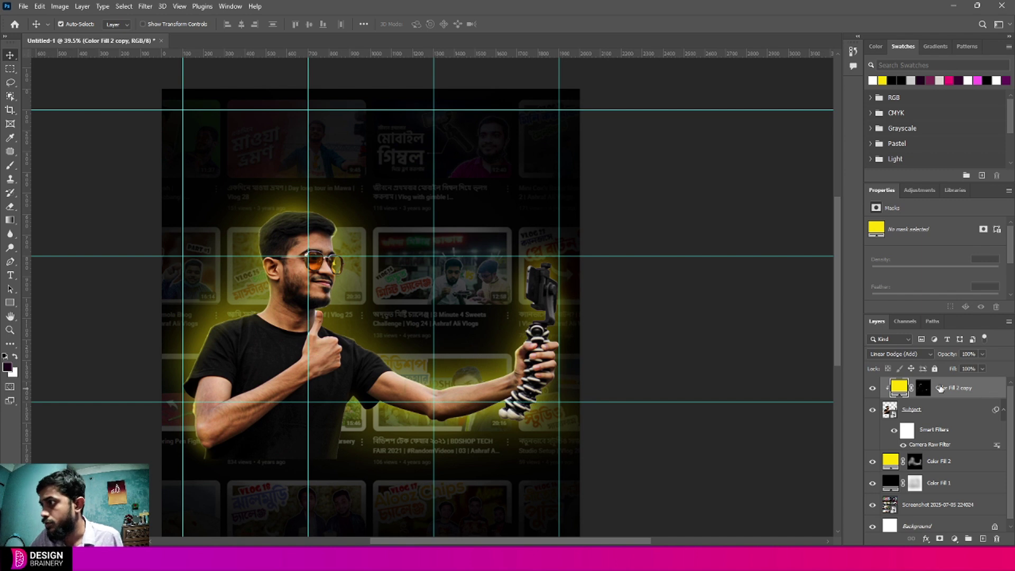
pyautogui.click(954, 539)
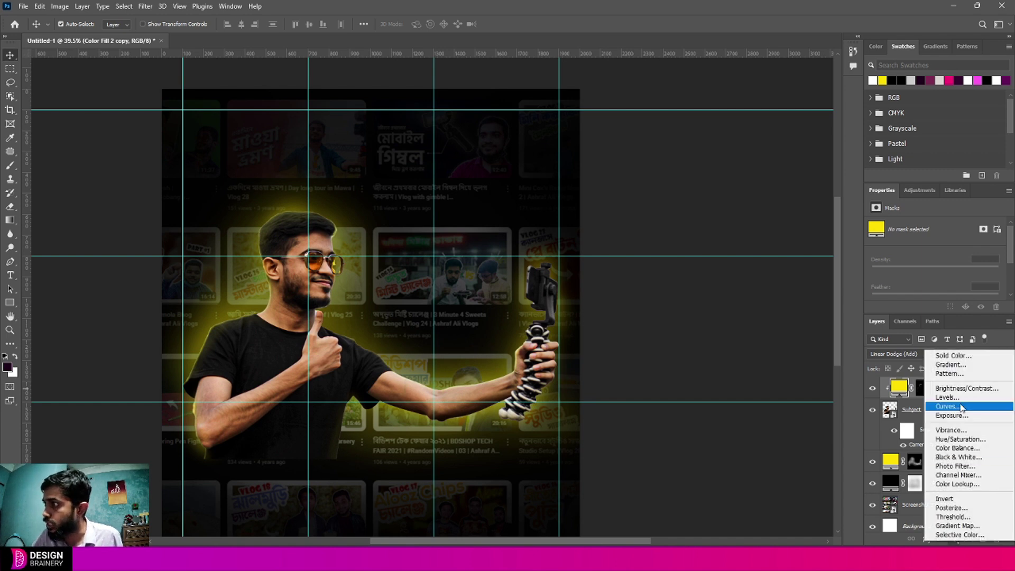
pyautogui.click(968, 362)
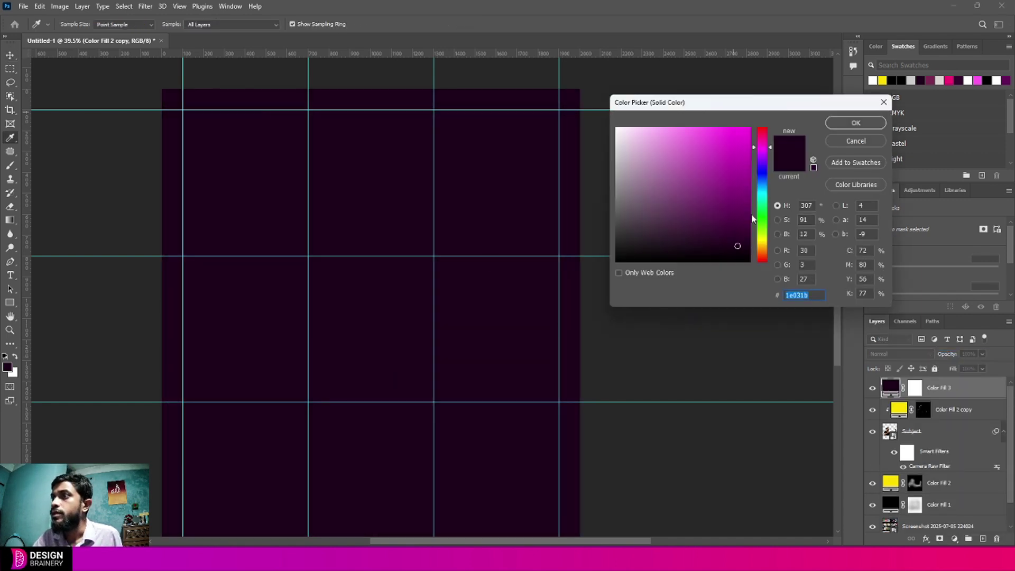
pyautogui.click(882, 81)
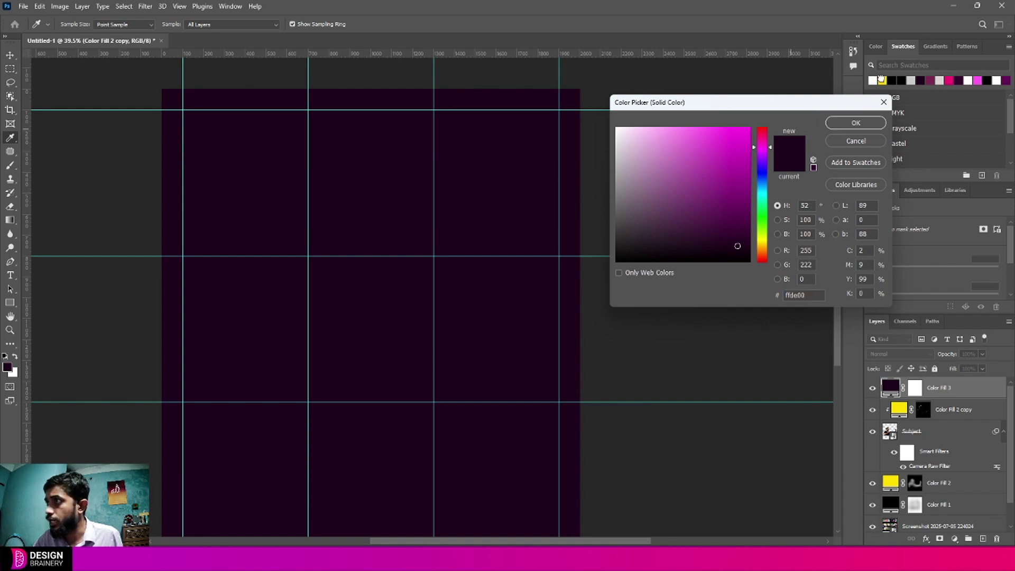
pyautogui.moveTo(737, 181)
pyautogui.mouseDown()
pyautogui.moveTo(747, 233)
pyautogui.moveTo(760, 233)
pyautogui.mouseUp()
pyautogui.click(855, 122)
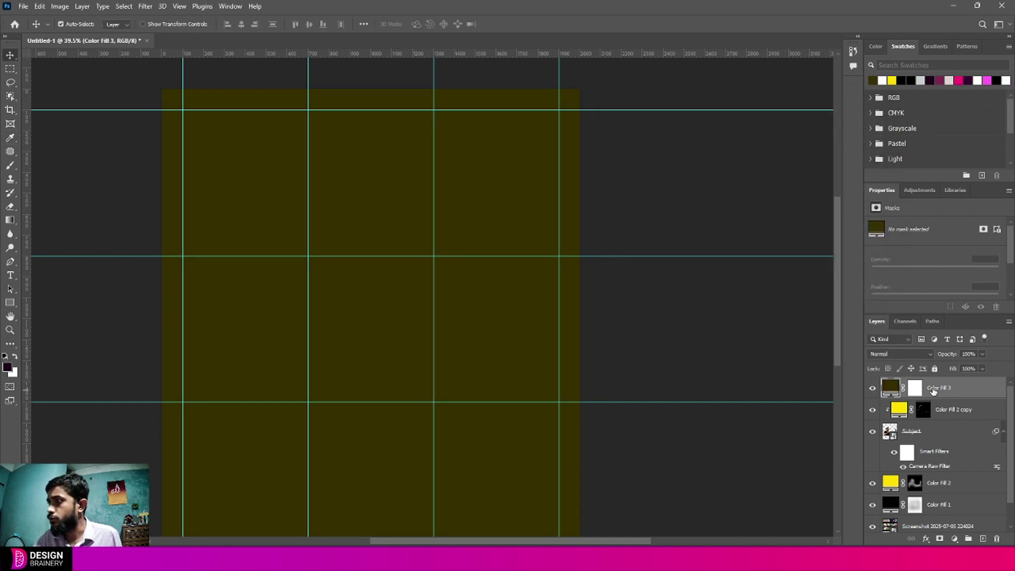
pyautogui.click(915, 389)
pyautogui.hotkey('ctrl', 'i')
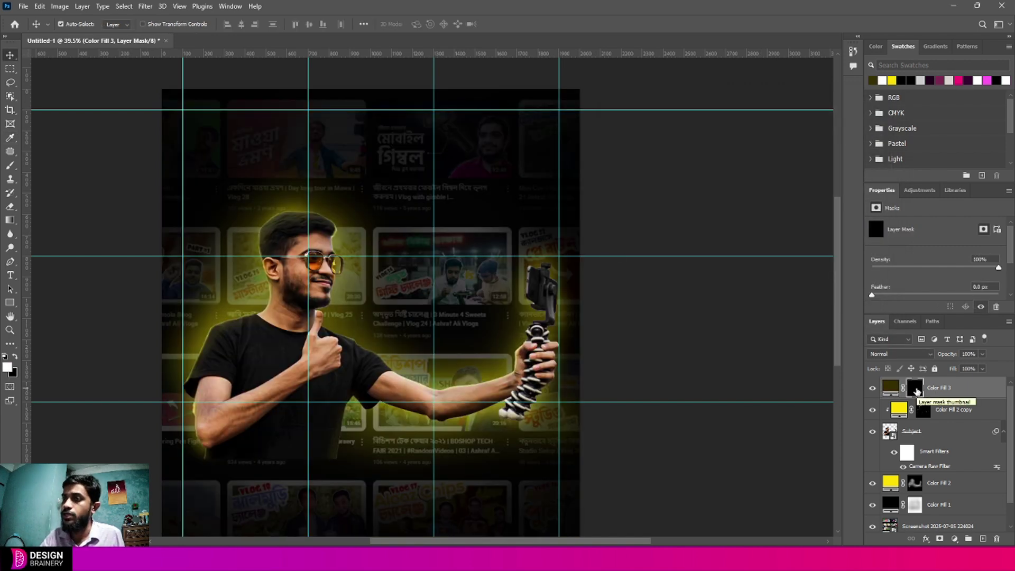
# Paint a faint olive haze across the poster's lower area on Color Fill 3's mask at 100% flow and 11% opacity.
pyautogui.scroll(3, 611, 347)
pyautogui.hscroll(-4, 501, 380)
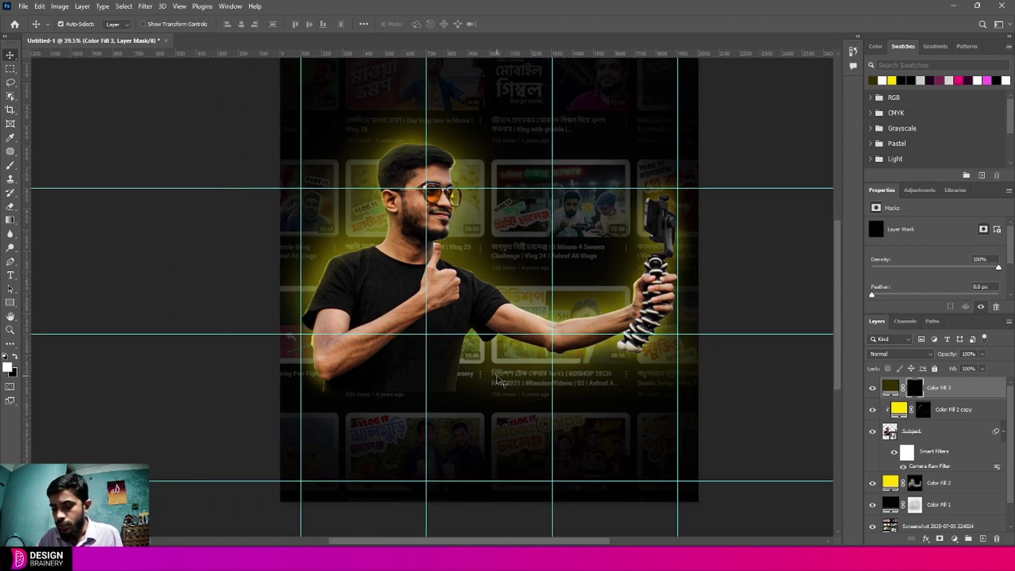
pyautogui.press('b')
pyautogui.scroll(-1, 179, 106)
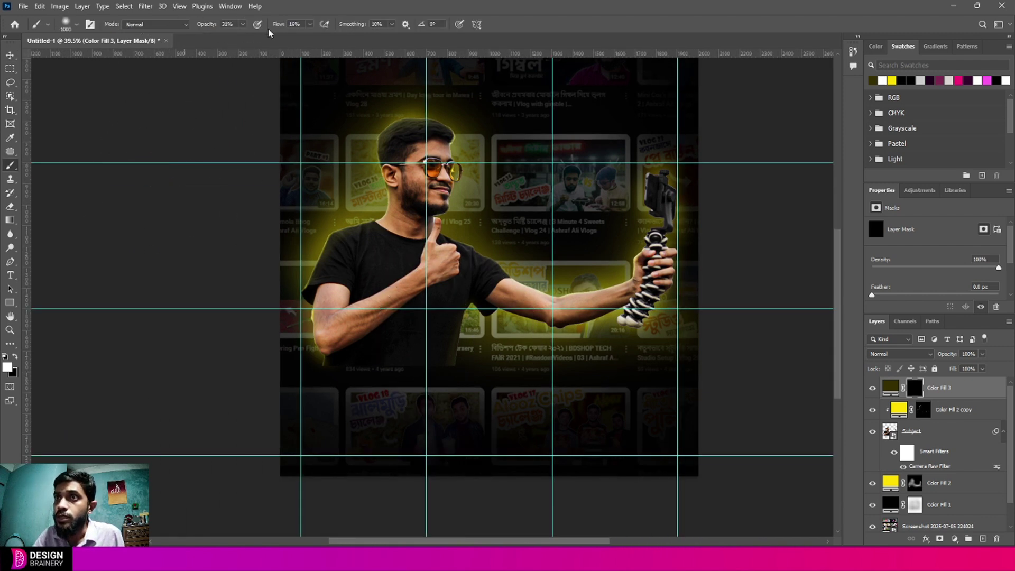
pyautogui.moveTo(279, 26); pyautogui.dragTo(442, 36)
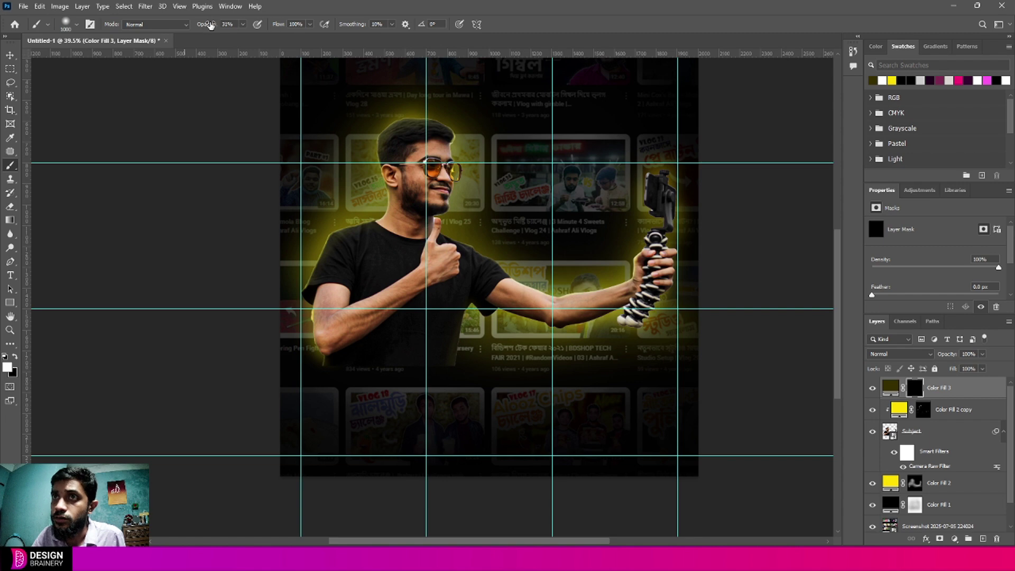
pyautogui.moveTo(210, 26); pyautogui.dragTo(203, 28)
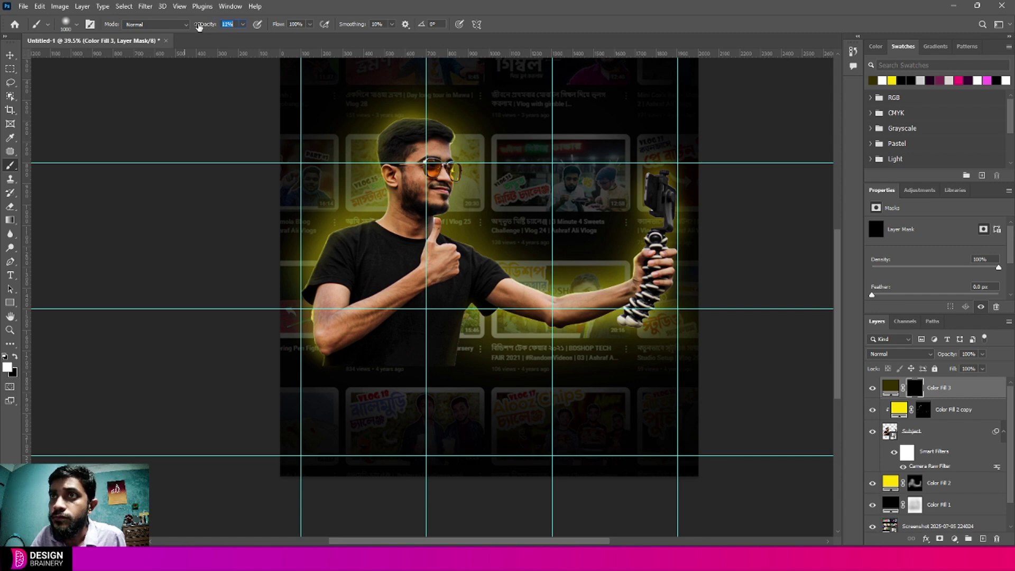
pyautogui.scroll(-3, 453, 453)
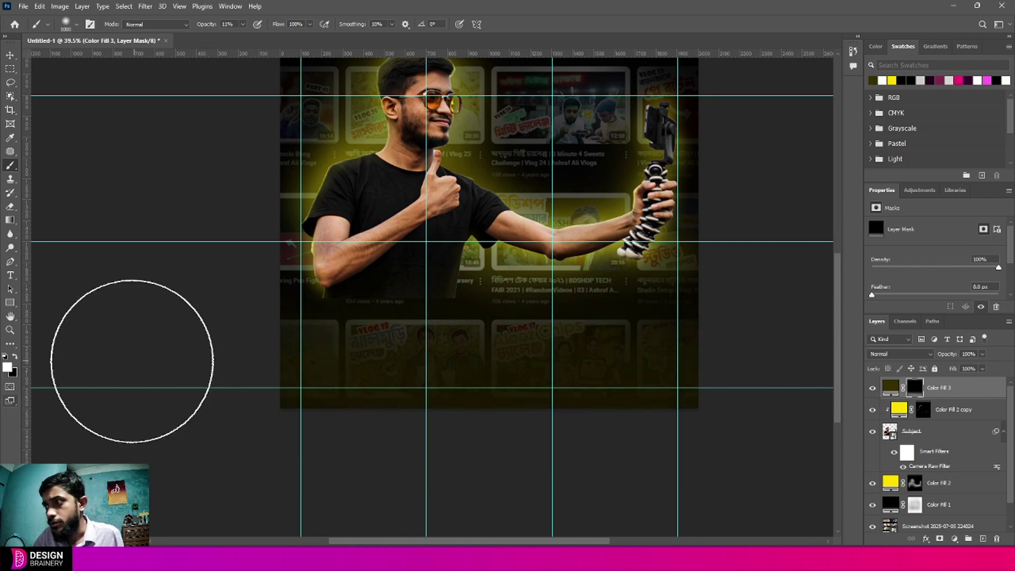
# Build up the olive haze across the poster's bottom on Color Fill 3's mask, painting white with the brush reduced from 1000 to 600 px.
pyautogui.moveTo(132, 361); pyautogui.dragTo(704, 394)
pyautogui.press('[')
pyautogui.press('[')
pyautogui.press('[')
pyautogui.press('[')
pyautogui.moveTo(95, 365)
pyautogui.mouseDown()
pyautogui.moveTo(692, 345)
pyautogui.moveTo(227, 322)
pyautogui.mouseUp()
pyautogui.moveTo(227, 323)
pyautogui.mouseDown()
pyautogui.moveTo(691, 358)
pyautogui.moveTo(697, 319)
pyautogui.mouseUp()
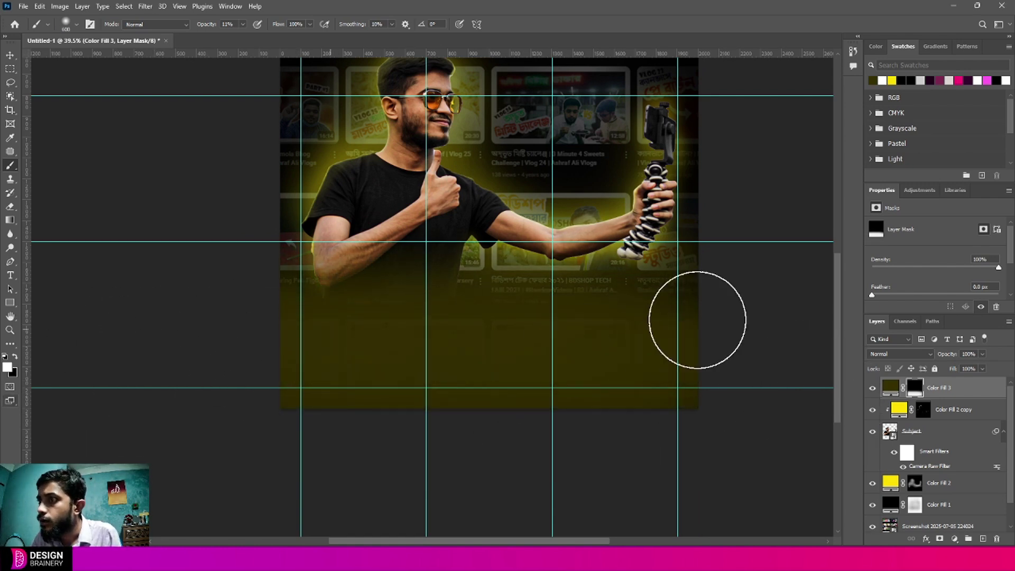
pyautogui.scroll(4, 211, 328)
pyautogui.press('v')
pyautogui.click(170, 261)
# Check the YouTube channel's video page and add the channel name as a text layer above Color Fill 3, in the poster's lower area.
pyautogui.scroll(-5, 272, 319)
pyautogui.hscroll(3, 363, 331)
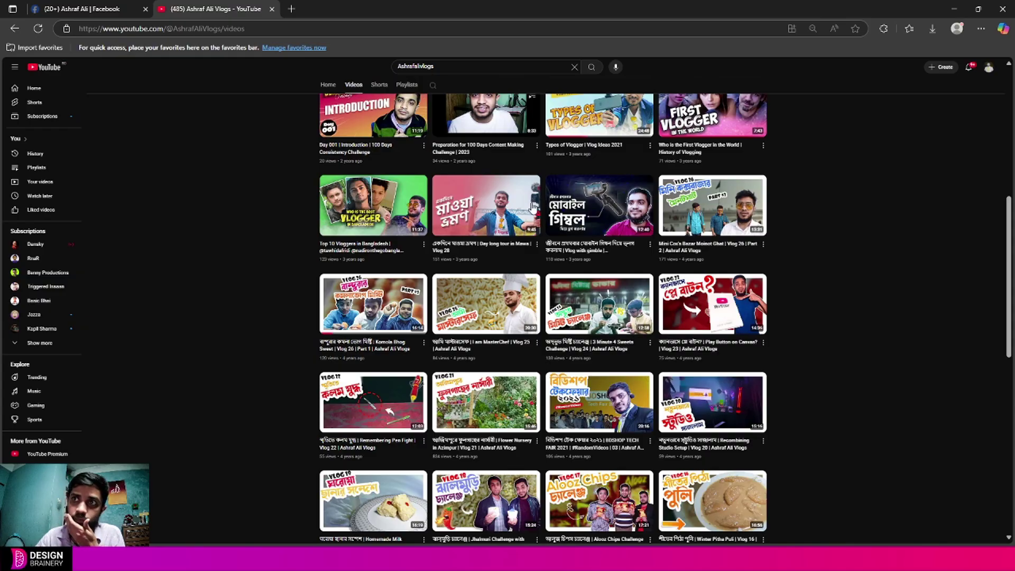
pyautogui.scroll(7, 532, 207)
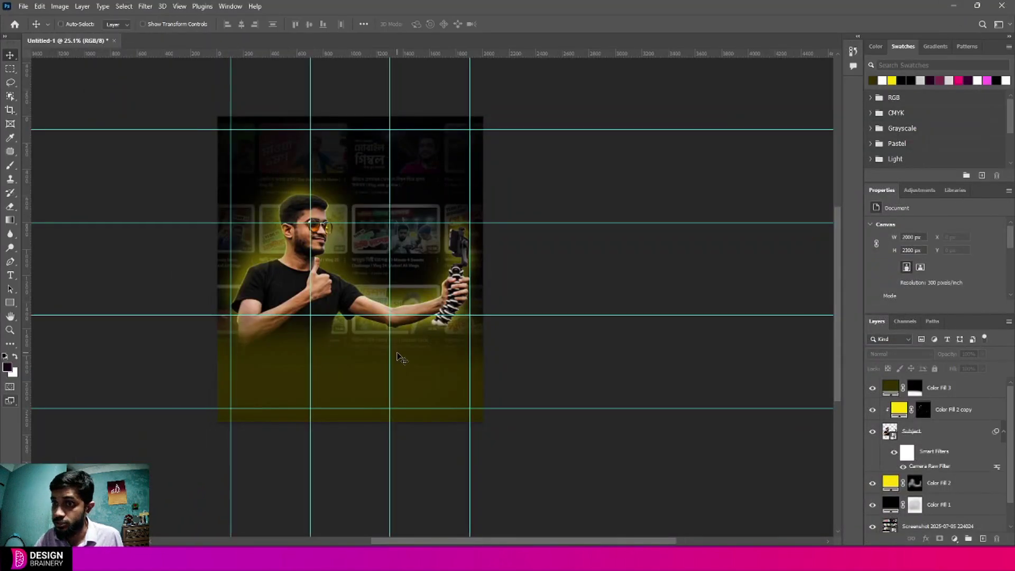
pyautogui.hscroll(-2, 475, 379)
pyautogui.scroll(2, 537, 398)
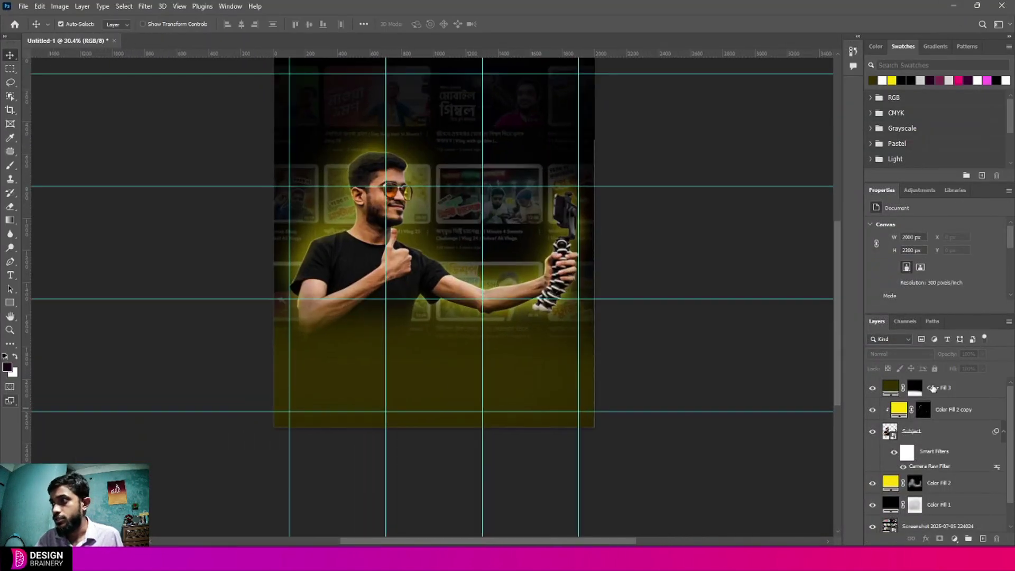
pyautogui.click(977, 395)
pyautogui.press('t')
pyautogui.click(416, 390)
pyautogui.write('Ashraf Ali Vlogs')
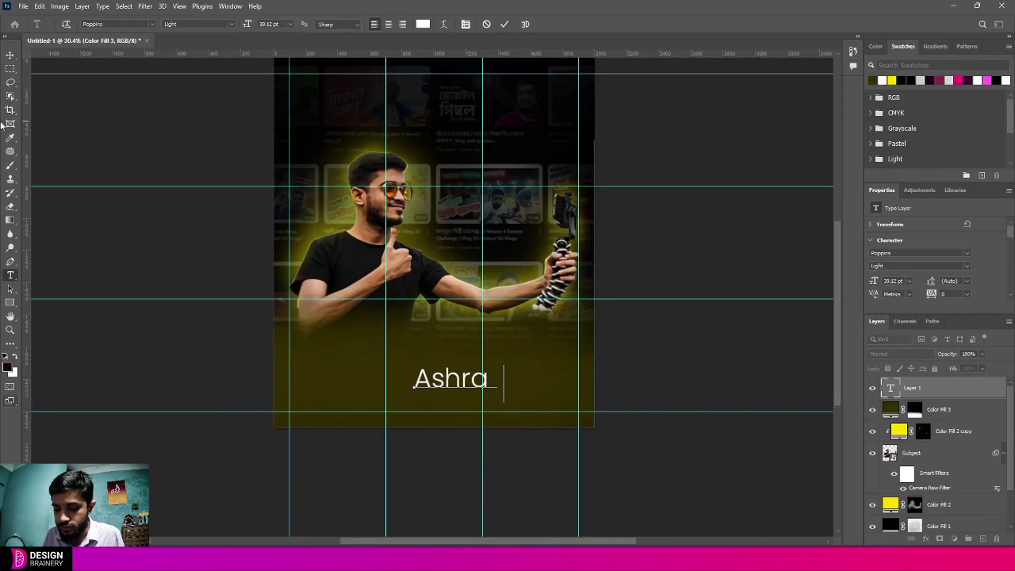
# Set the title to Poppins Black with centred alignment and position it in the middle of the olive area.
pyautogui.click(918, 265)
pyautogui.click(919, 411)
pyautogui.scroll(-1, 413, 371)
pyautogui.moveTo(502, 380); pyautogui.dragTo(519, 345)
pyautogui.scroll(-3, 974, 303)
pyautogui.click(888, 268)
pyautogui.scroll(2, 537, 360)
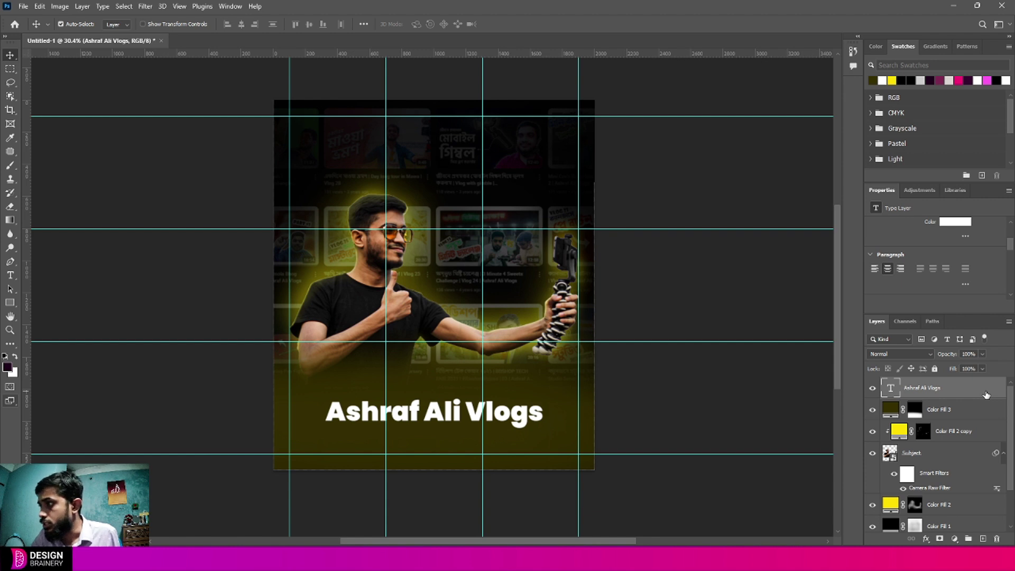
# Add a white Outer Glow to the title in Screen mode at 50% opacity and 10 px size.
pyautogui.doubleClick(985, 394)
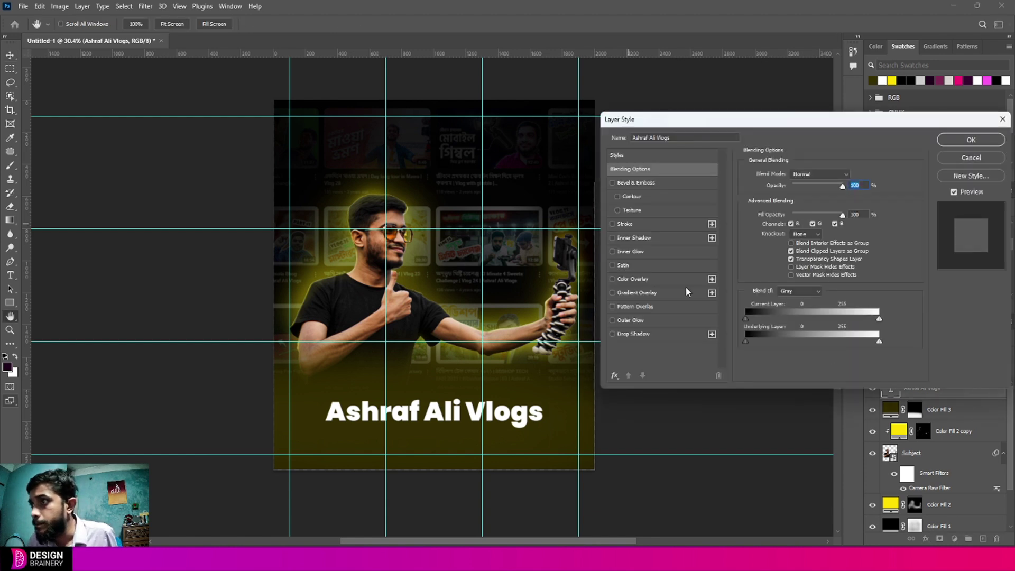
pyautogui.click(670, 319)
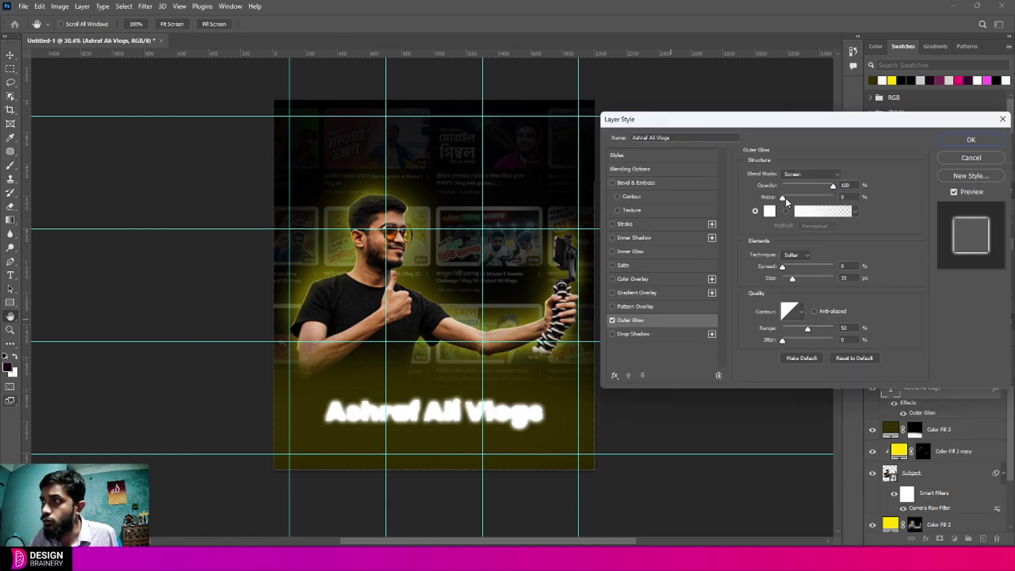
pyautogui.moveTo(832, 186)
pyautogui.mouseDown()
pyautogui.moveTo(807, 185)
pyautogui.moveTo(834, 186)
pyautogui.mouseUp()
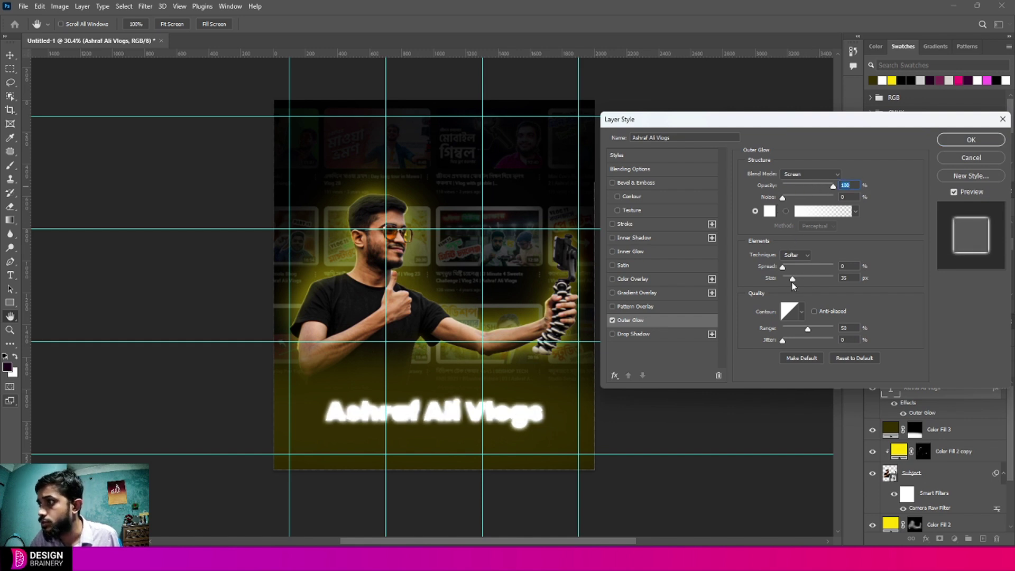
pyautogui.moveTo(792, 284); pyautogui.dragTo(788, 284)
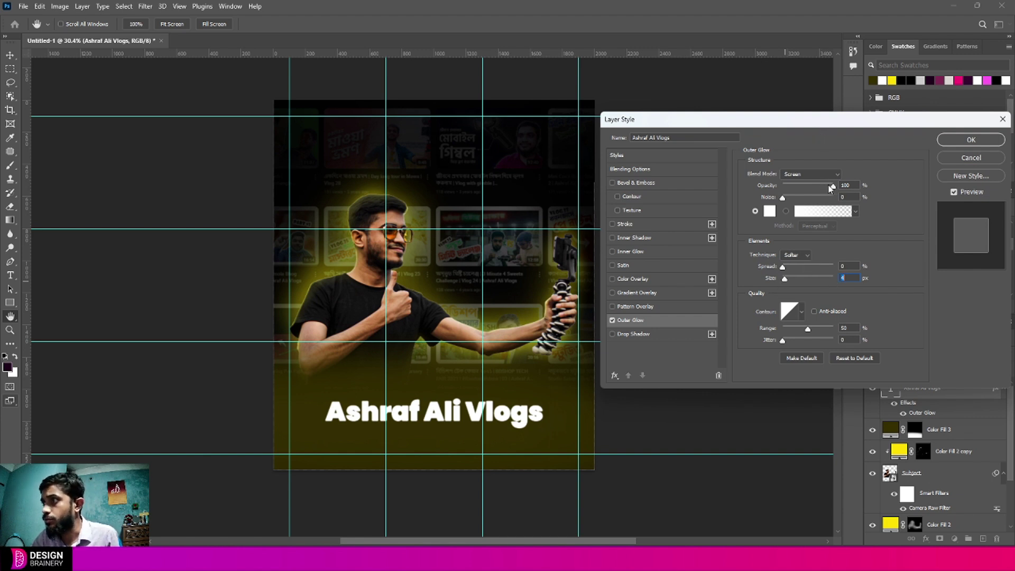
pyautogui.moveTo(818, 189); pyautogui.dragTo(808, 189)
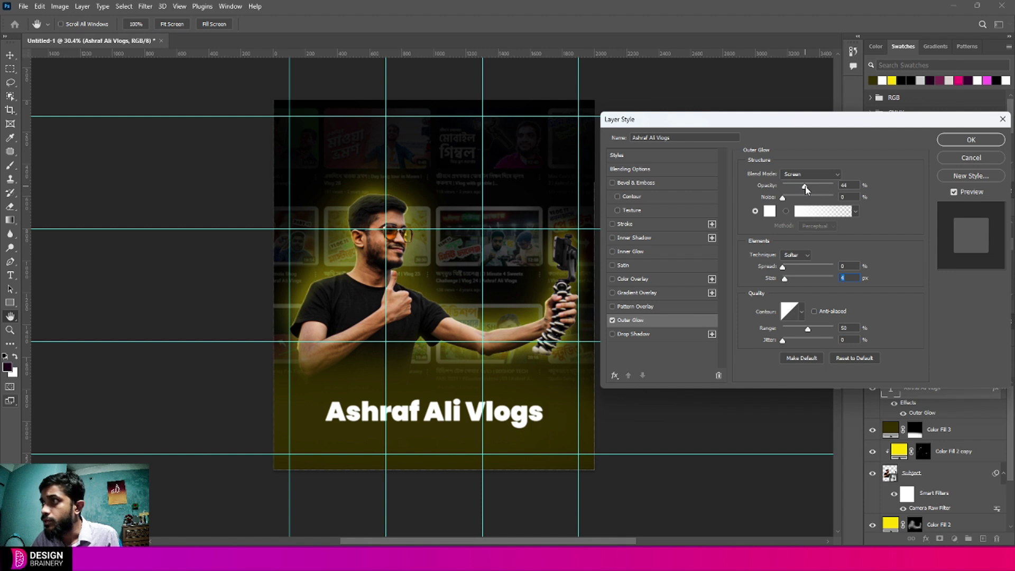
pyautogui.click(843, 185)
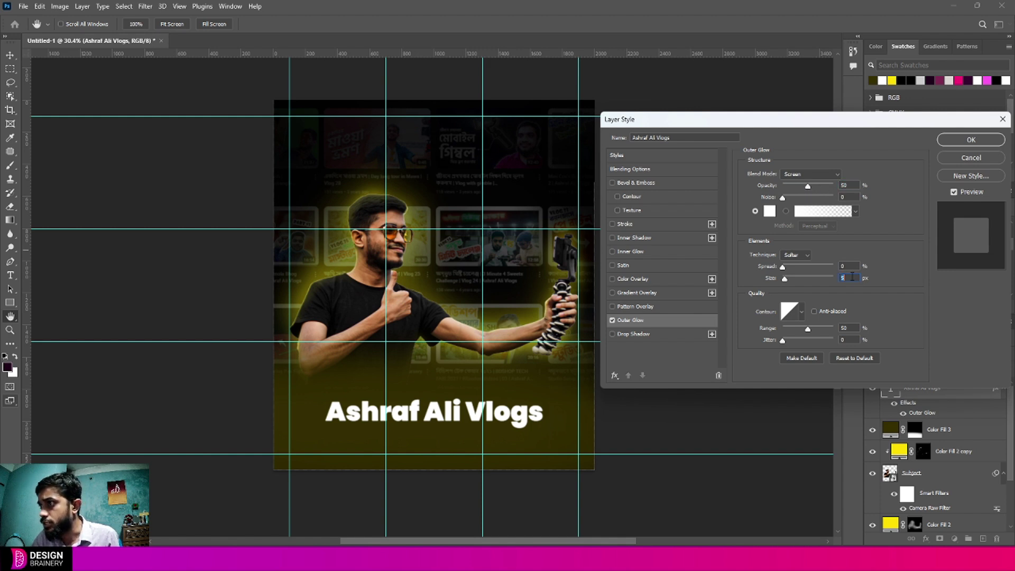
pyautogui.write('8')
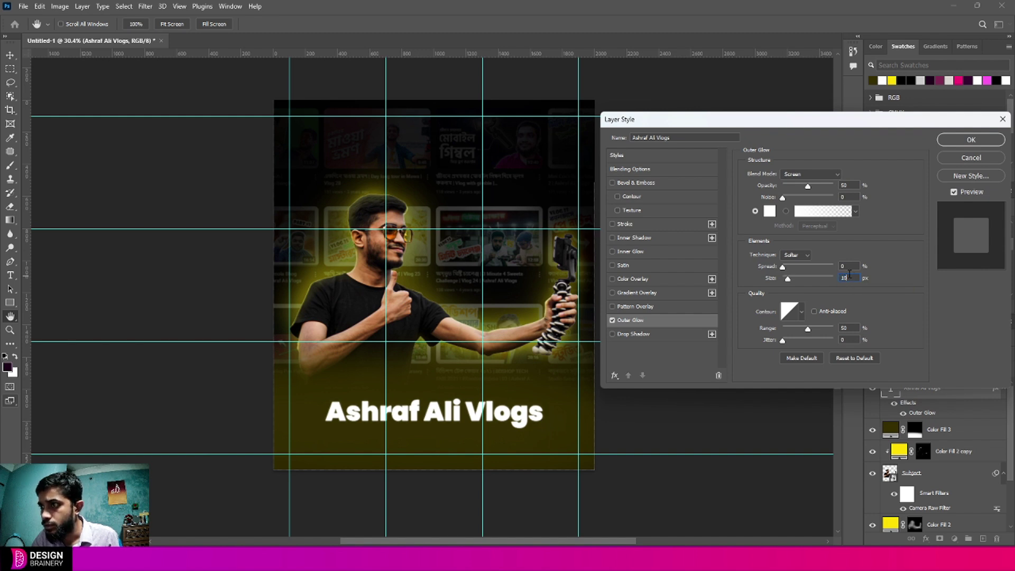
pyautogui.click(970, 139)
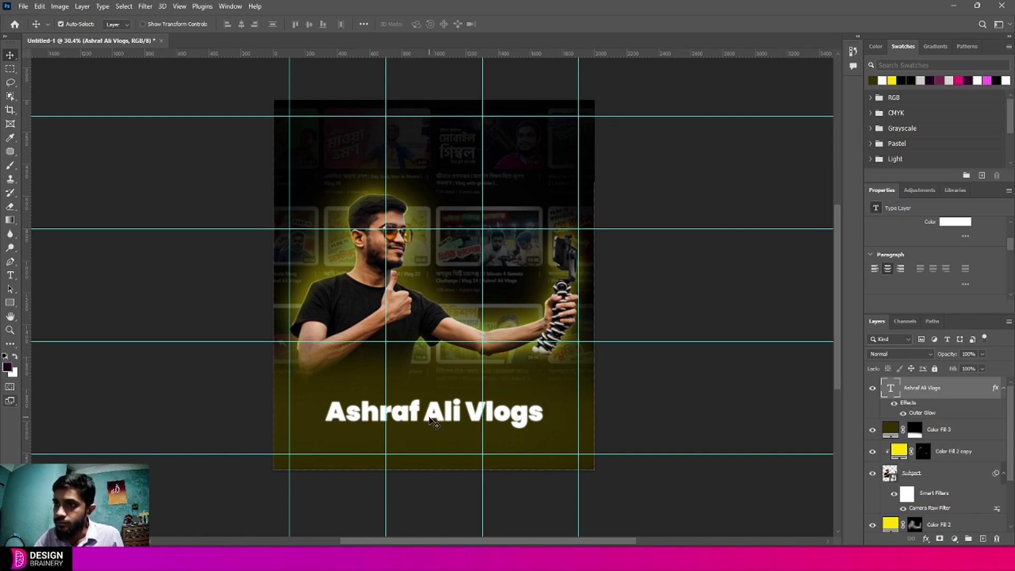
# Move the title up to sit just below the man's arms.
pyautogui.moveTo(427, 417); pyautogui.dragTo(426, 393)
pyautogui.click(655, 420)
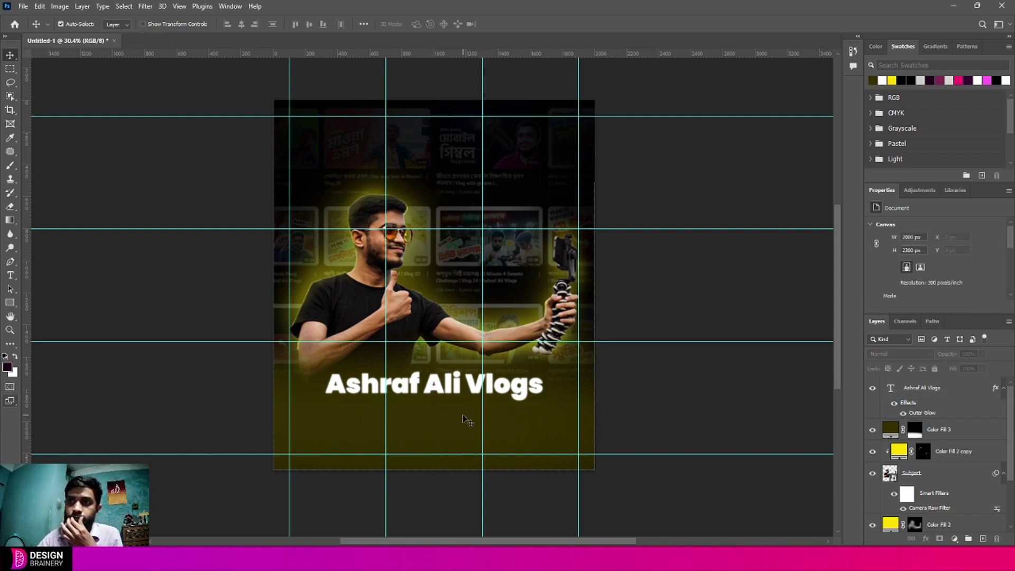
pyautogui.scroll(2, 442, 423)
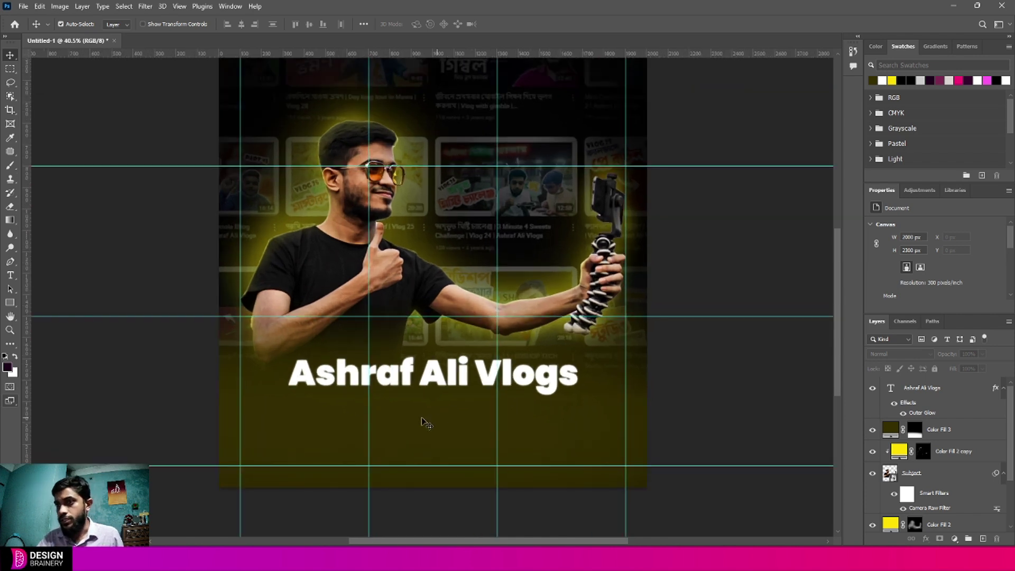
# Add the tagline "An uncomplete content journey" as a separate text layer below the title.
pyautogui.click(940, 388)
pyautogui.click(10, 274)
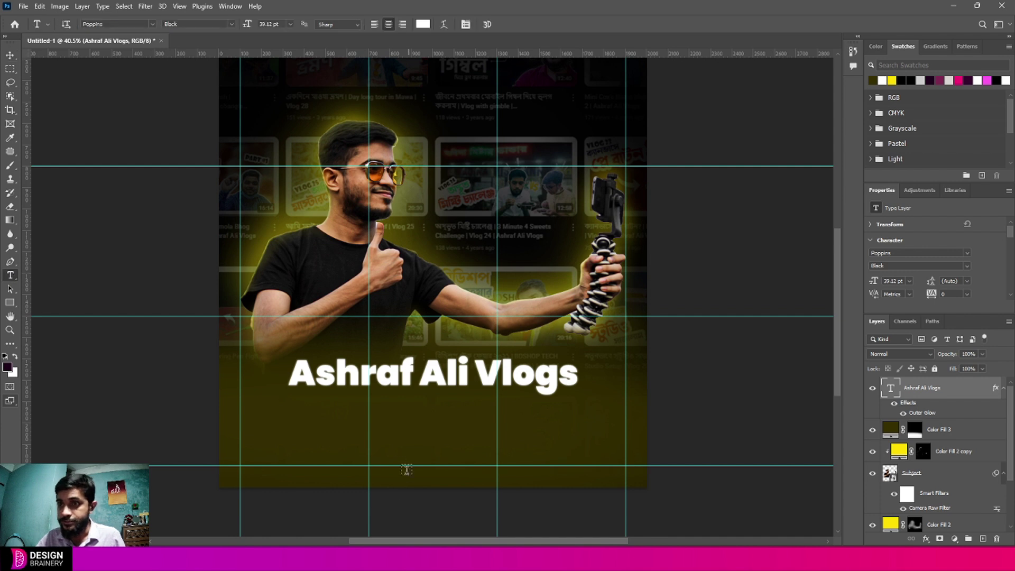
pyautogui.click(398, 445)
pyautogui.write('An uncomplete vloggi')
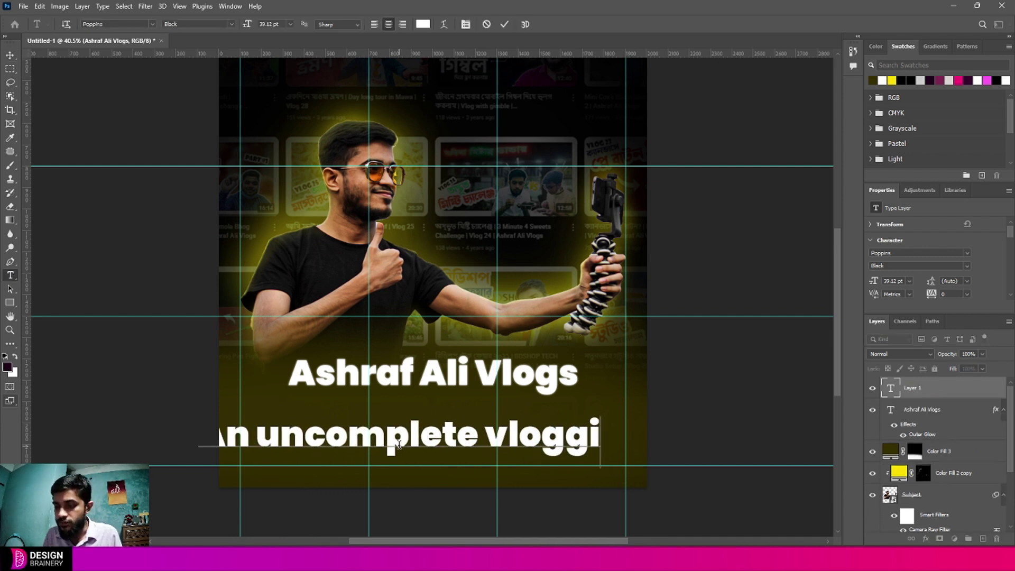
pyautogui.press('BackSpace')
pyautogui.press('BackSpace')
pyautogui.press('BackSpace')
pyautogui.press('BackSpace')
pyautogui.press('BackSpace')
pyautogui.press('BackSpace')
pyautogui.press('BackSpace')
pyautogui.write('content journey')
pyautogui.hotkey('ctrl', 'Return')
# Set the tagline to Poppins Regular at 20 pt and centre it beneath the title.
pyautogui.click(966, 266)
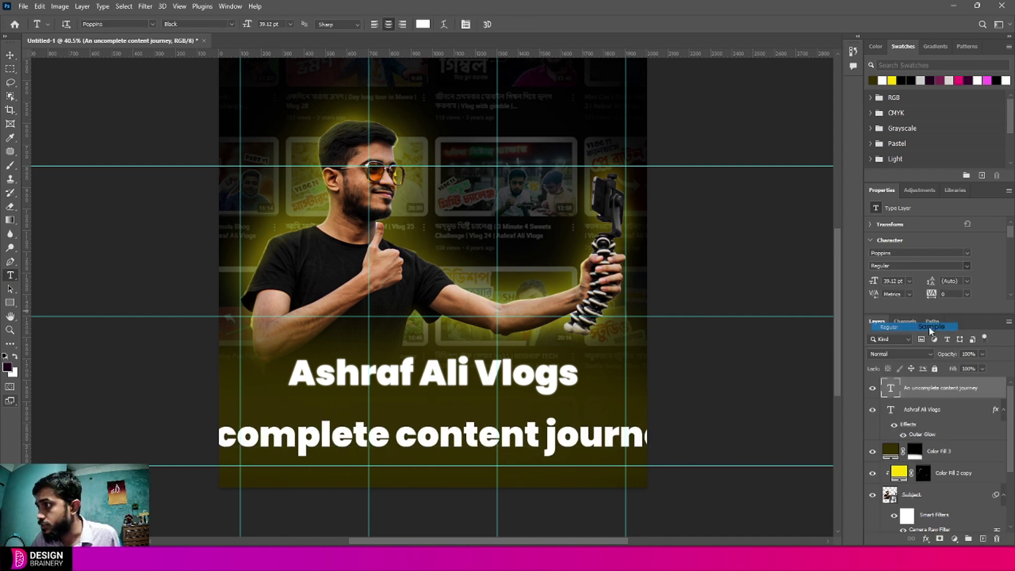
pyautogui.click(928, 326)
pyautogui.doubleClick(890, 281)
pyautogui.write('20')
pyautogui.press('Return')
pyautogui.press('v')
pyautogui.scroll(-1, 428, 414)
pyautogui.moveTo(429, 413); pyautogui.dragTo(458, 394)
# Try the Light and Thin weights on the tagline and settle on Poppins ExtraLight.
pyautogui.click(967, 267)
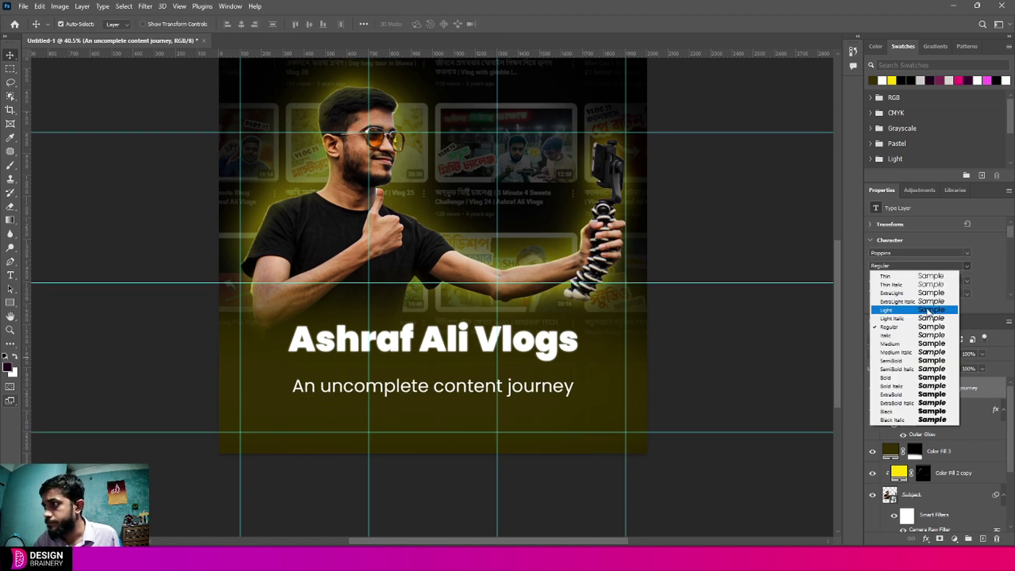
pyautogui.click(926, 309)
pyautogui.click(967, 266)
pyautogui.click(925, 275)
pyautogui.click(965, 266)
pyautogui.click(924, 291)
pyautogui.click(700, 381)
pyautogui.scroll(2, 700, 381)
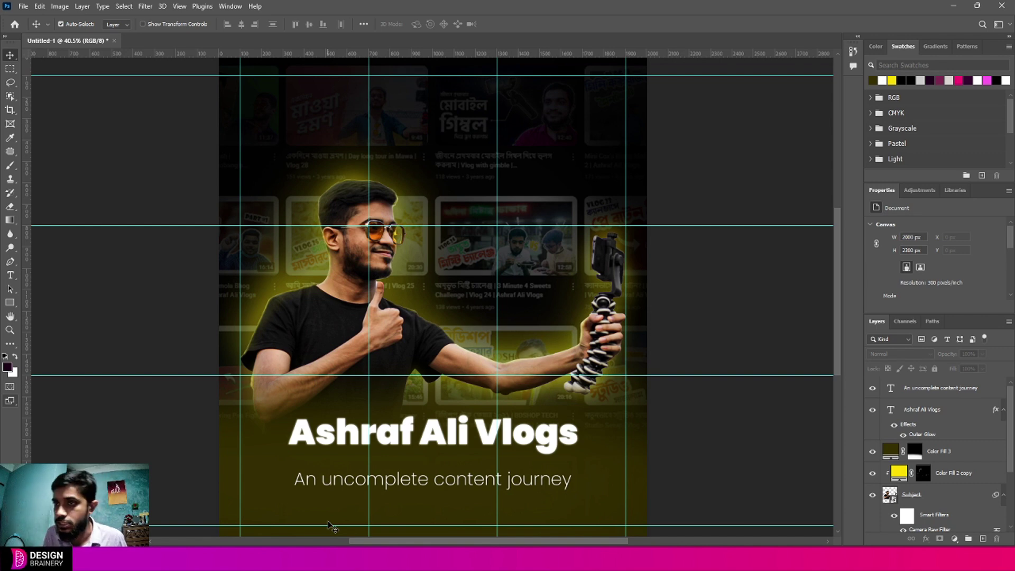
# Open FMB CC June 2025.psd and copy its Logo Agfx into the poster, placing it at the upper-left margin guides.
pyautogui.click(15, 24)
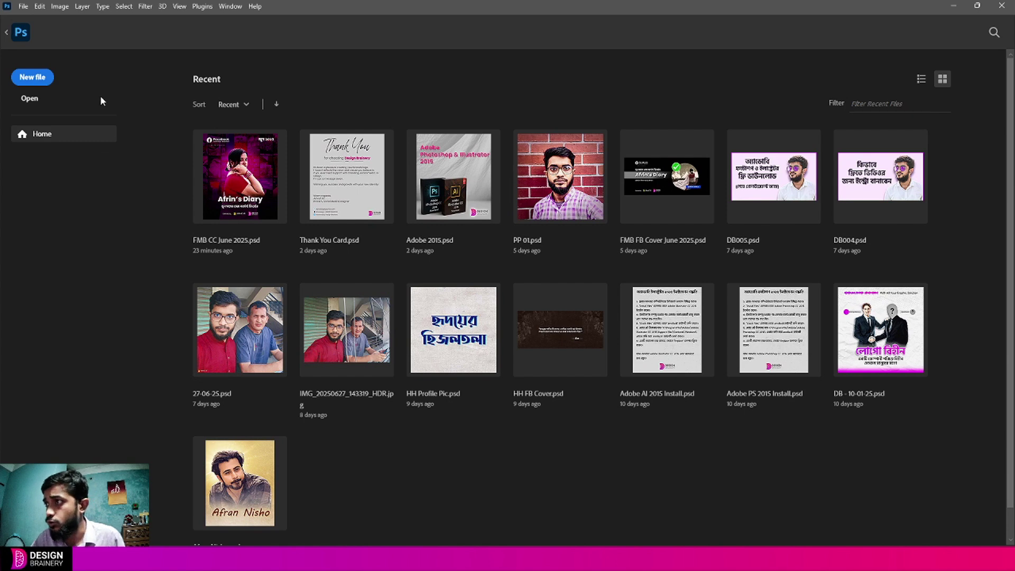
pyautogui.click(240, 176)
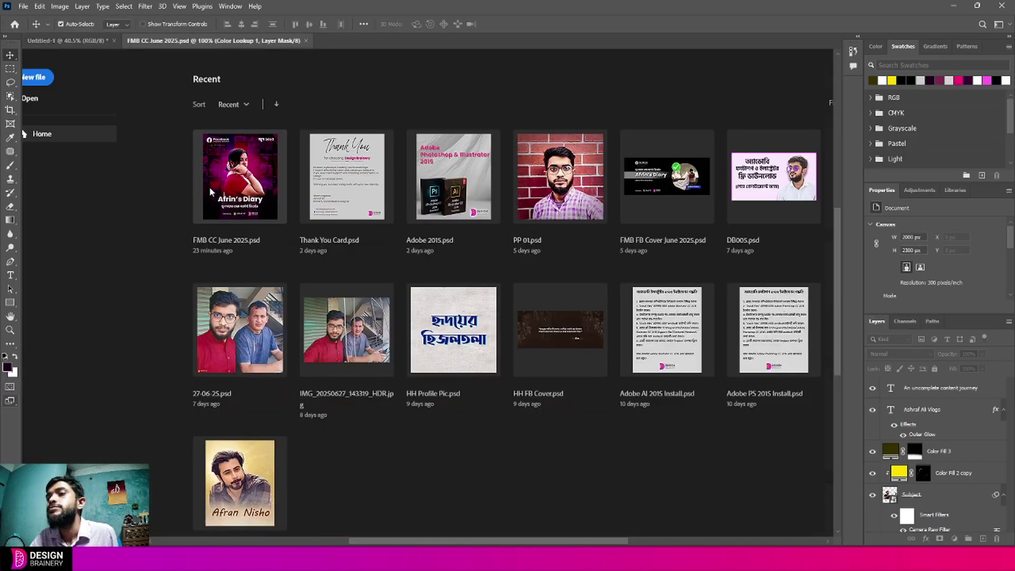
pyautogui.scroll(-2, 421, 450)
pyautogui.scroll(6, 419, 446)
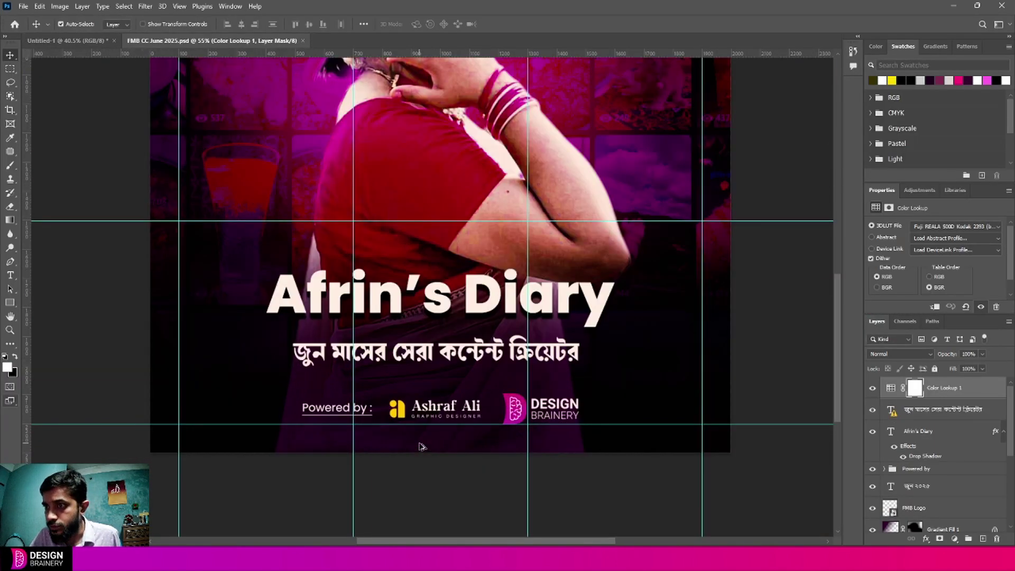
pyautogui.moveTo(371, 381); pyautogui.dragTo(260, 94)
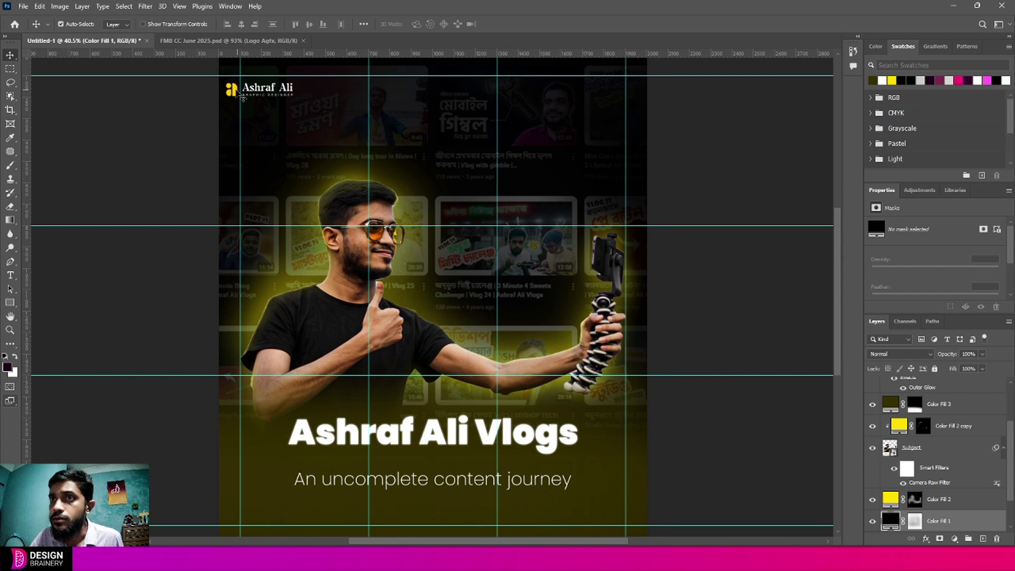
pyautogui.moveTo(237, 91); pyautogui.dragTo(251, 84)
# Copy the Design Brainery logo from FMB CC June 2025.psd into the poster and place it at the upper-right margin guides.
pyautogui.click(185, 42)
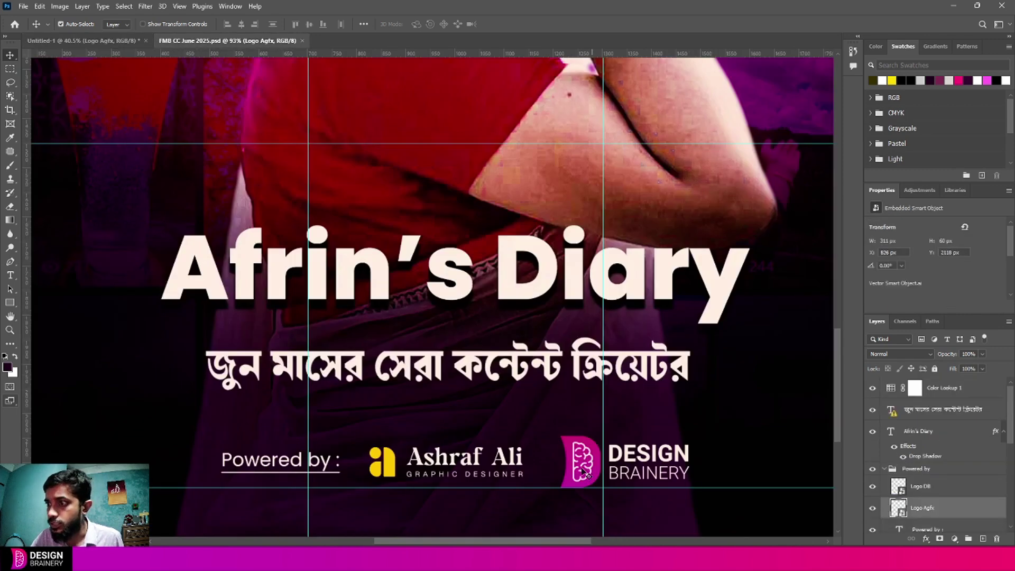
pyautogui.moveTo(581, 459); pyautogui.dragTo(493, 69)
pyautogui.moveTo(571, 95); pyautogui.dragTo(580, 90)
pyautogui.click(742, 185)
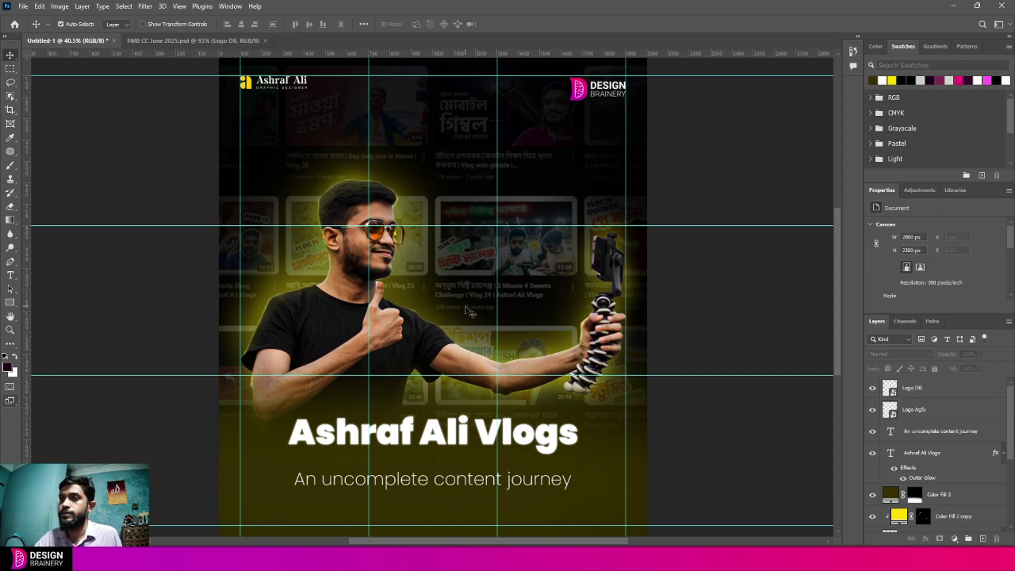